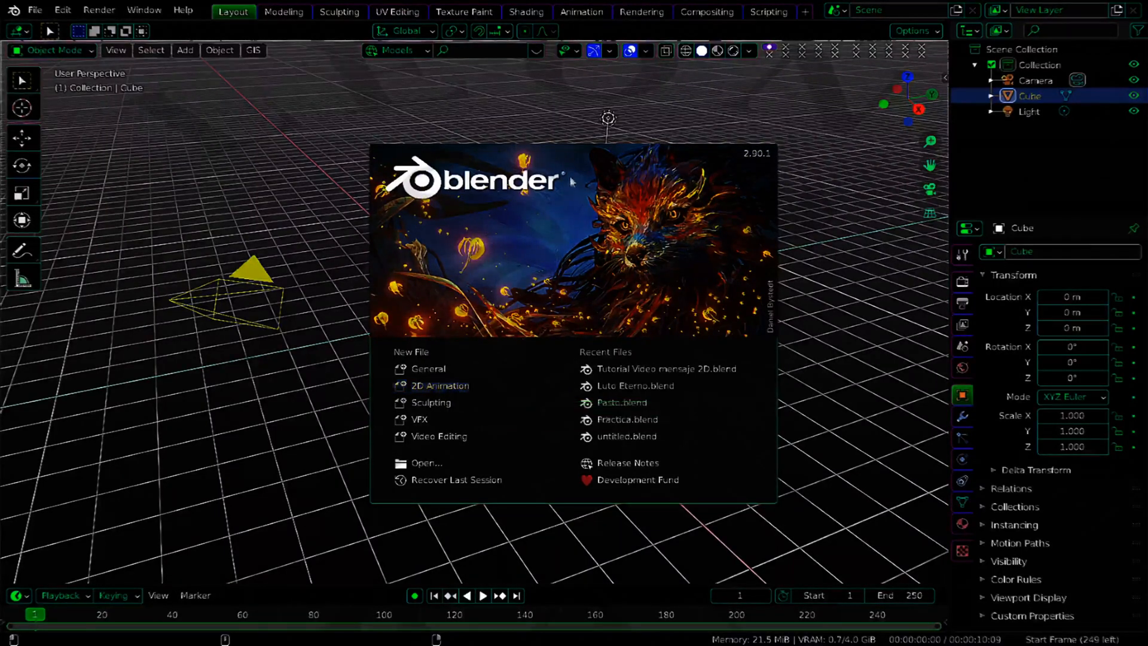
Start a new 2D Animation file and discard the changes to the untitled scene
left_click(547, 227)
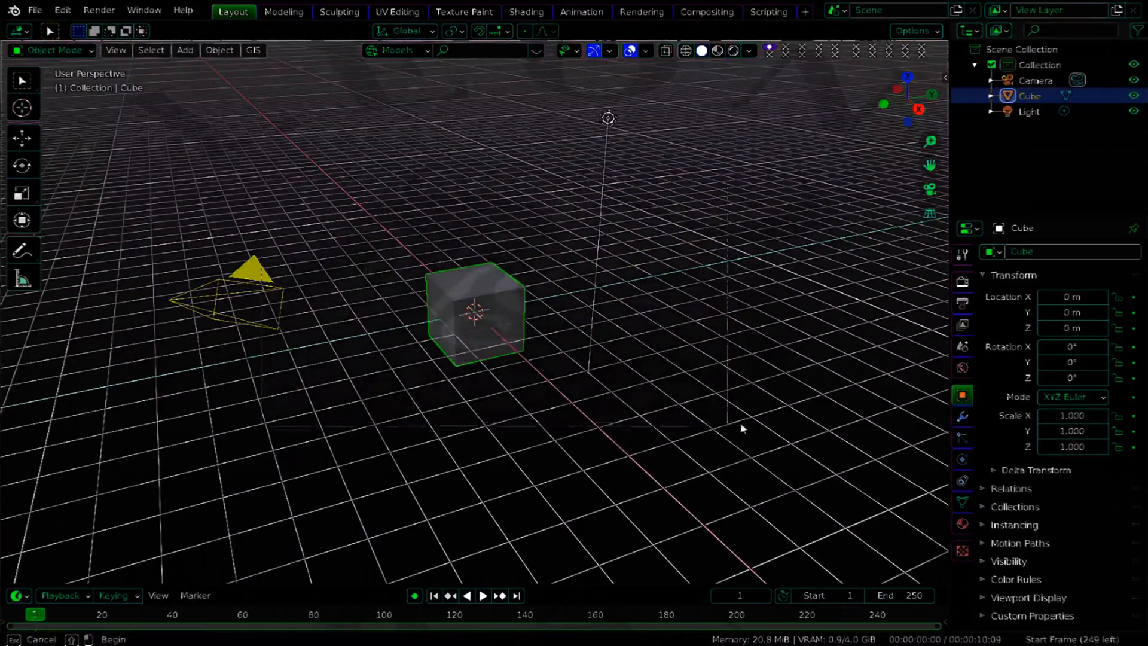
key("a")
left_click(36, 10)
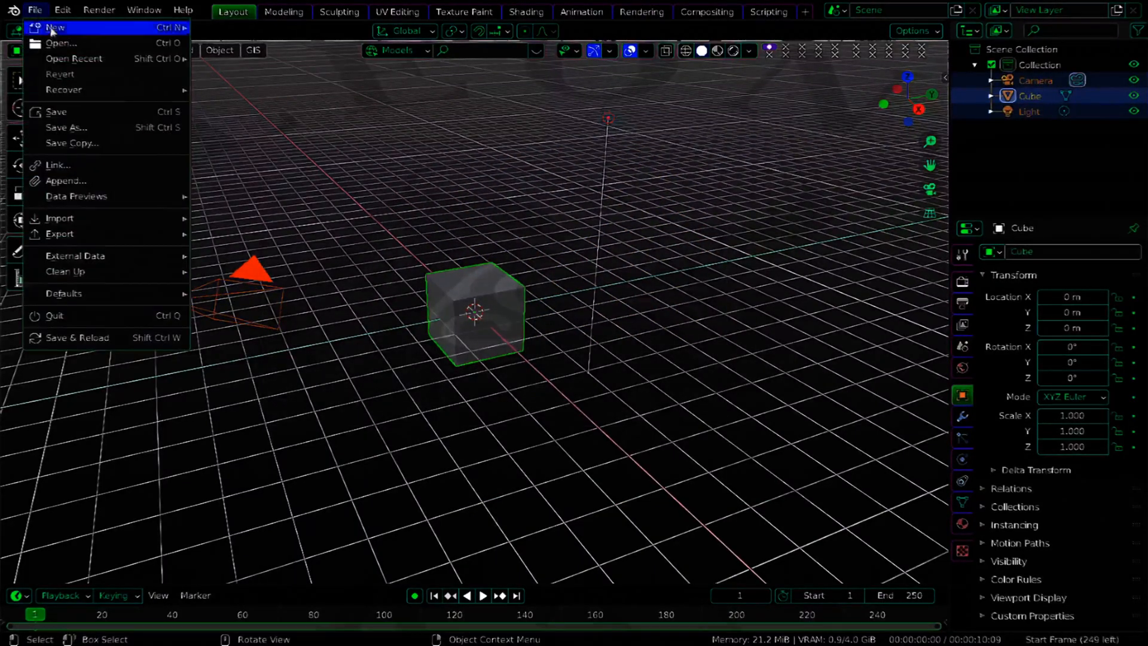
mouse_move(54, 28)
left_click(263, 43)
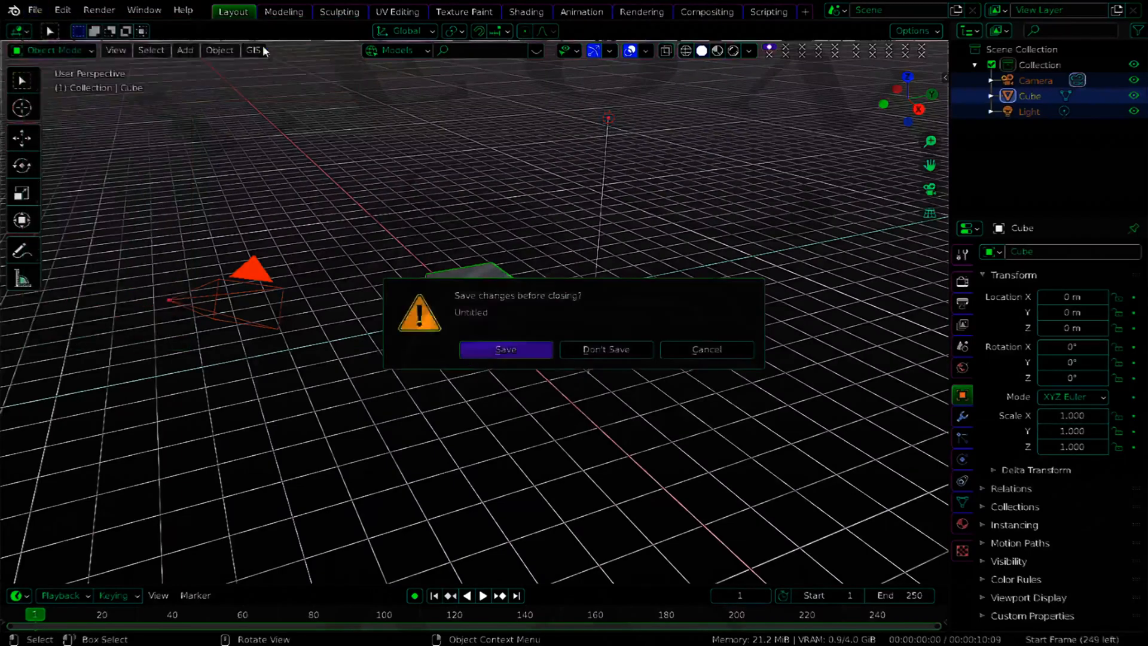
left_click(606, 353)
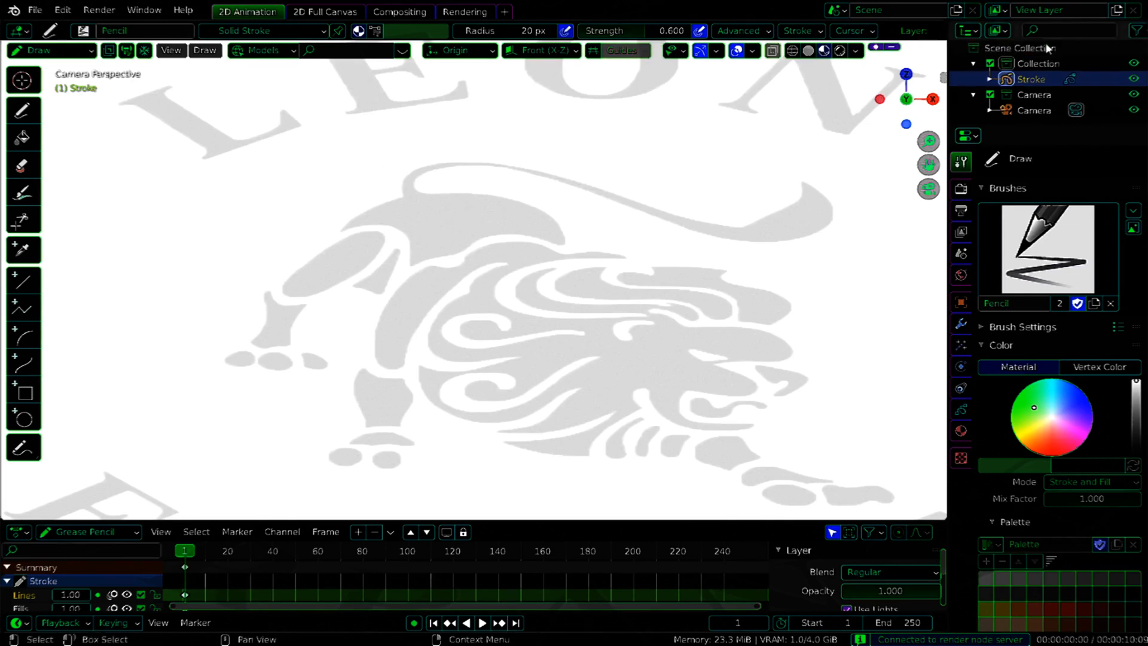
Set the world background strength to 0 and make the Solid Stroke material's stroke base color white
left_click(961, 274)
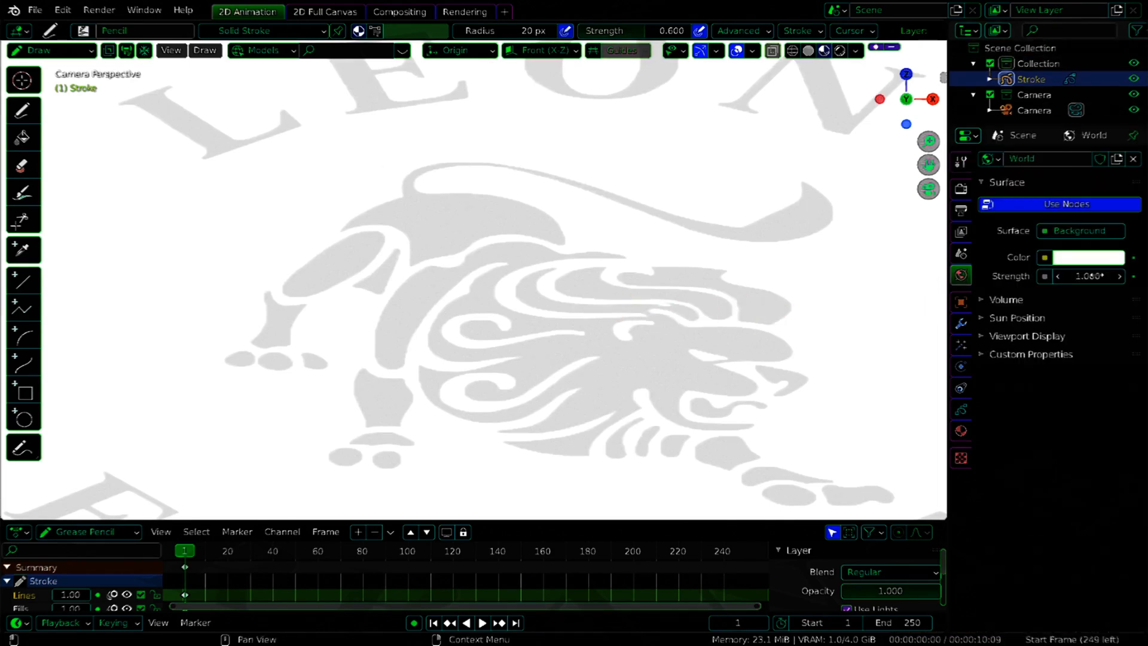
left_click_drag(1099, 275, 1058, 276)
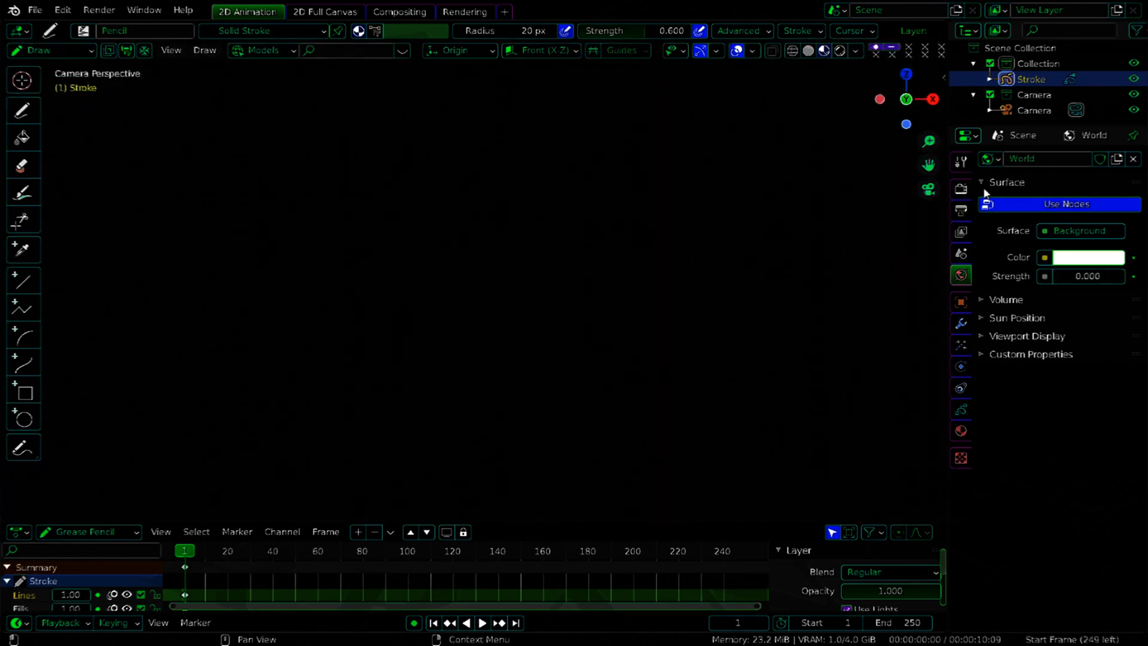
left_click(961, 430)
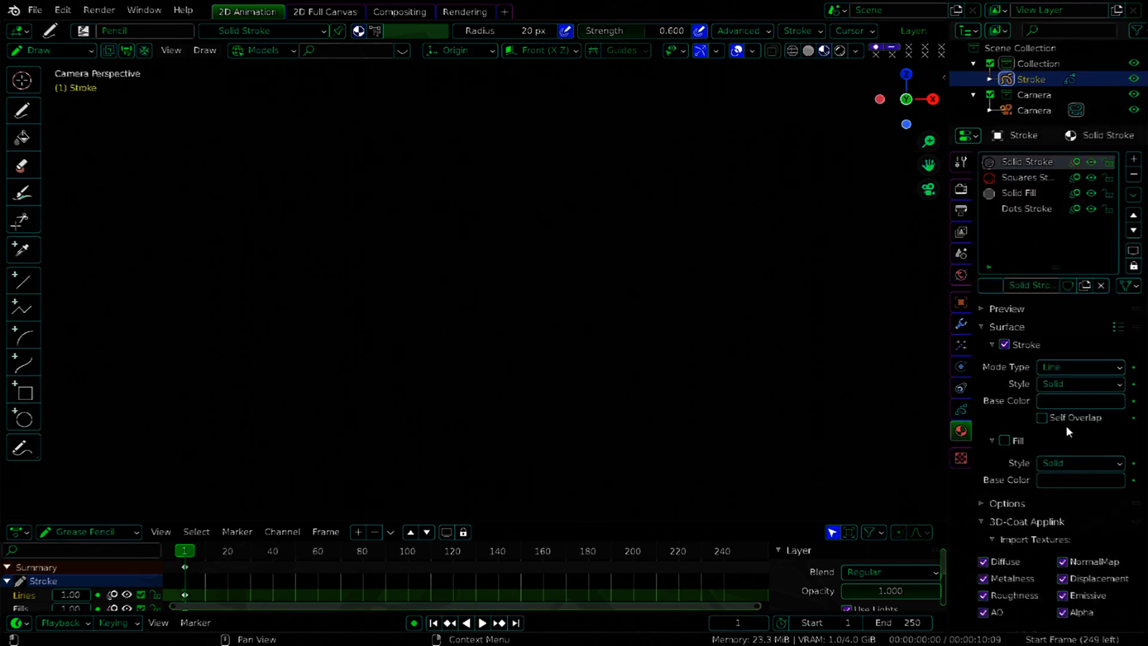
left_click(1067, 402)
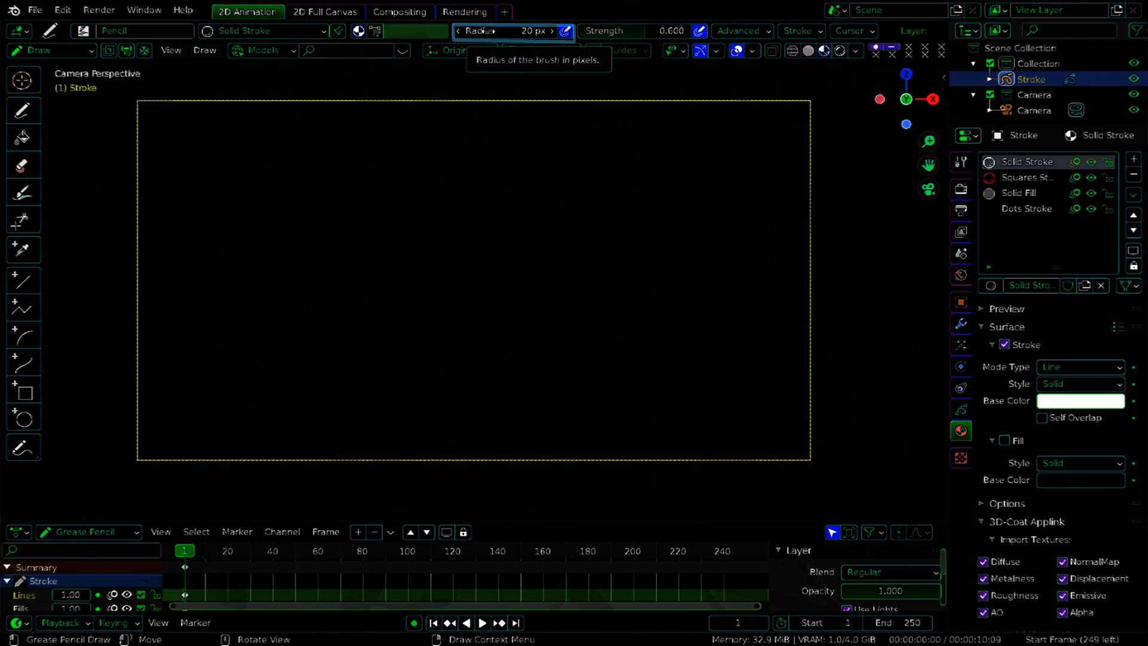
Set the Pencil brush radius to 77 px and draw a wavy test stroke across the camera frame
left_click_drag(505, 31, 524, 31)
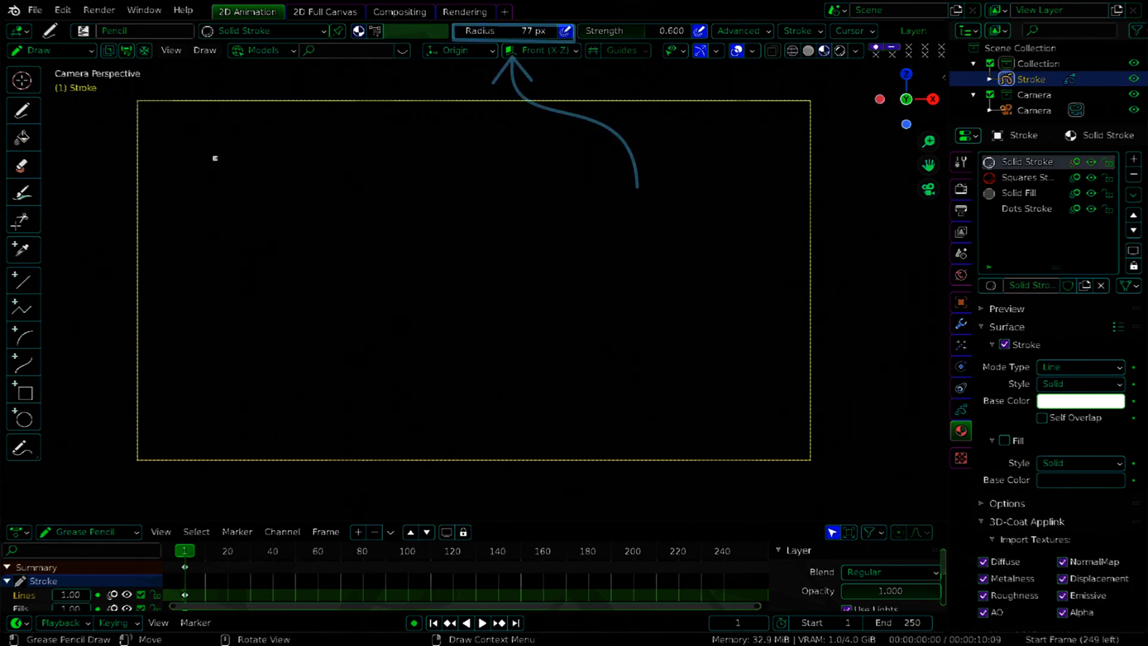
mouse_move(215, 158)
left_mouse_down()
mouse_move(301, 296)
mouse_move(429, 207)
mouse_move(524, 321)
mouse_move(683, 171)
mouse_move(735, 304)
left_mouse_up()
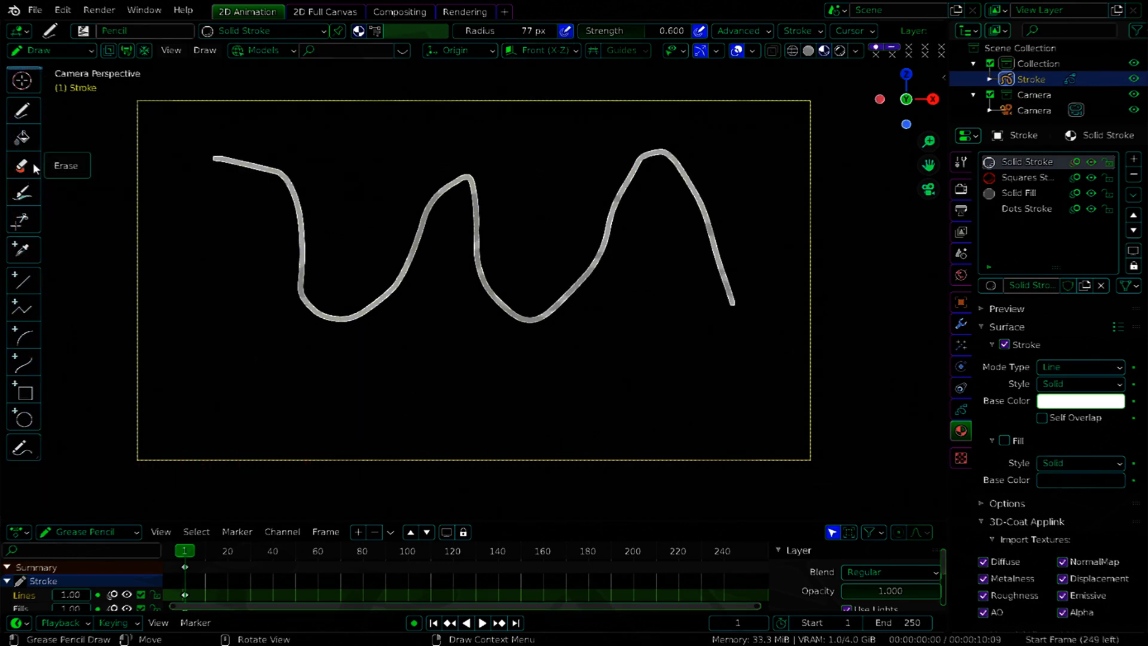
Erase the whole wavy stroke with the Eraser Stroke brush and return to the Draw tool
left_click(32, 162)
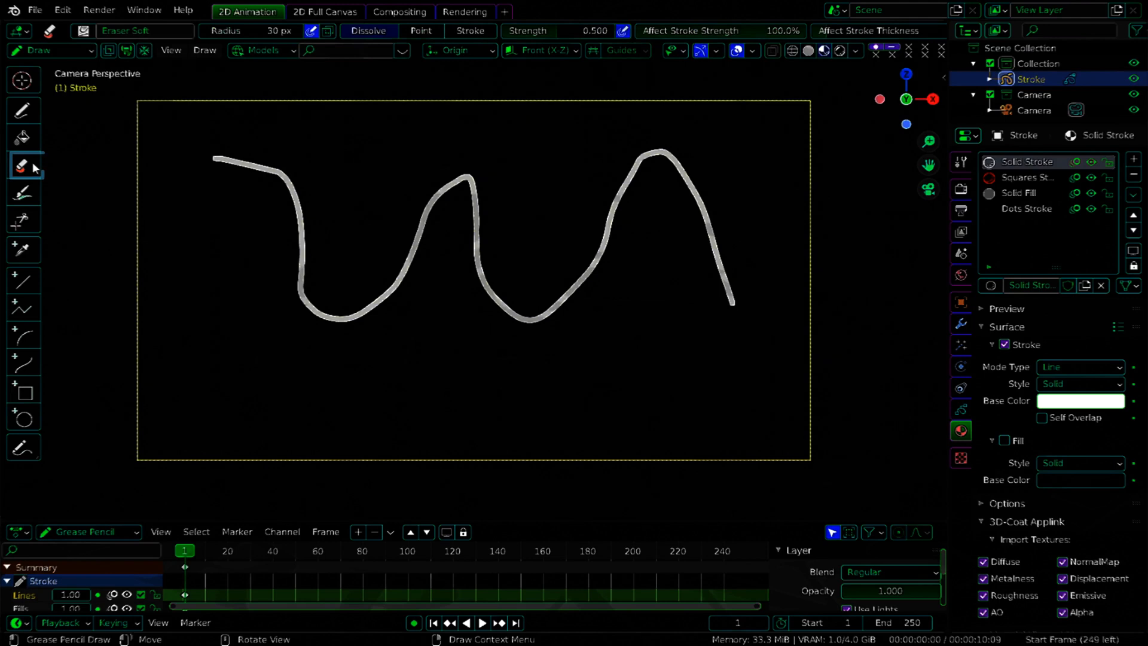
left_click(83, 31)
left_click(303, 74)
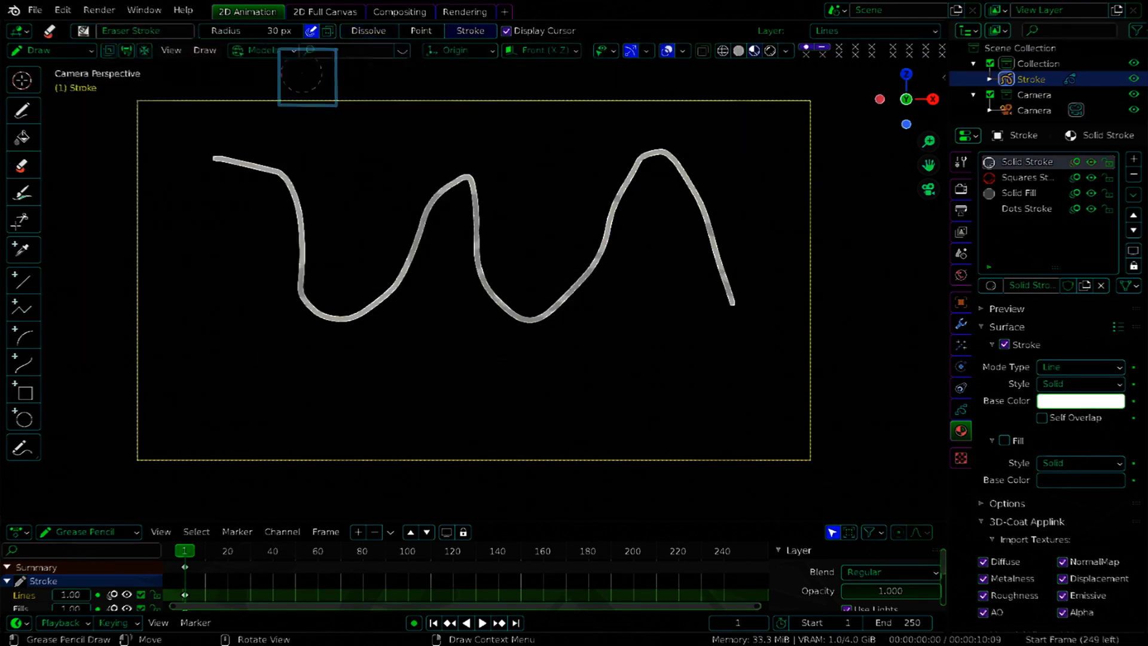
left_click(290, 202)
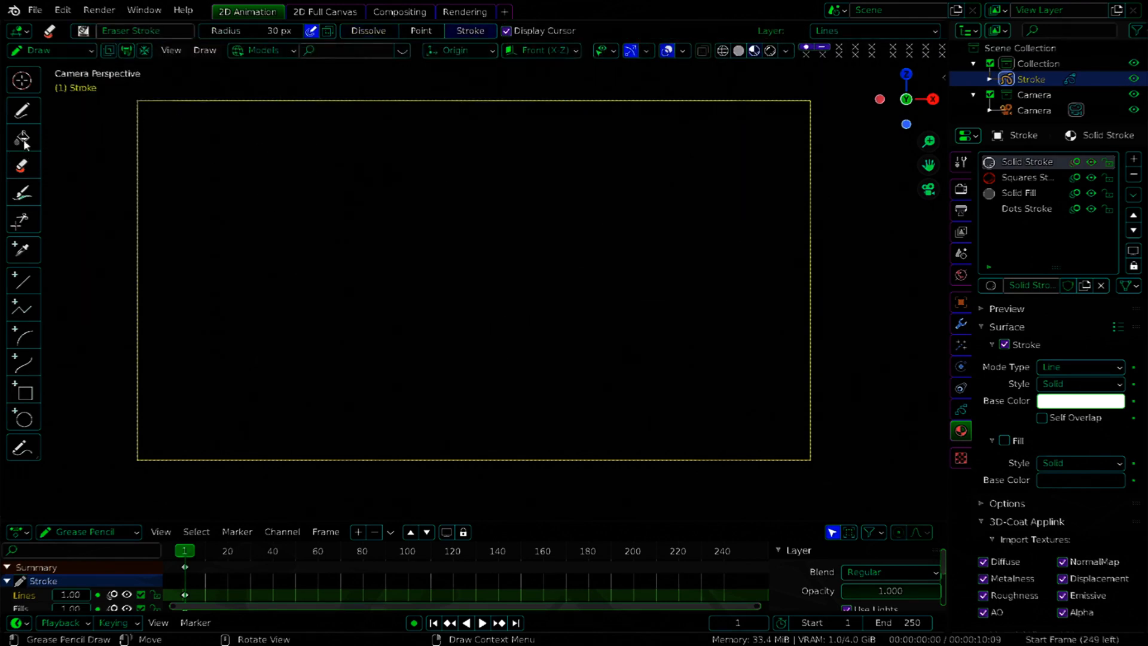
left_click(22, 110)
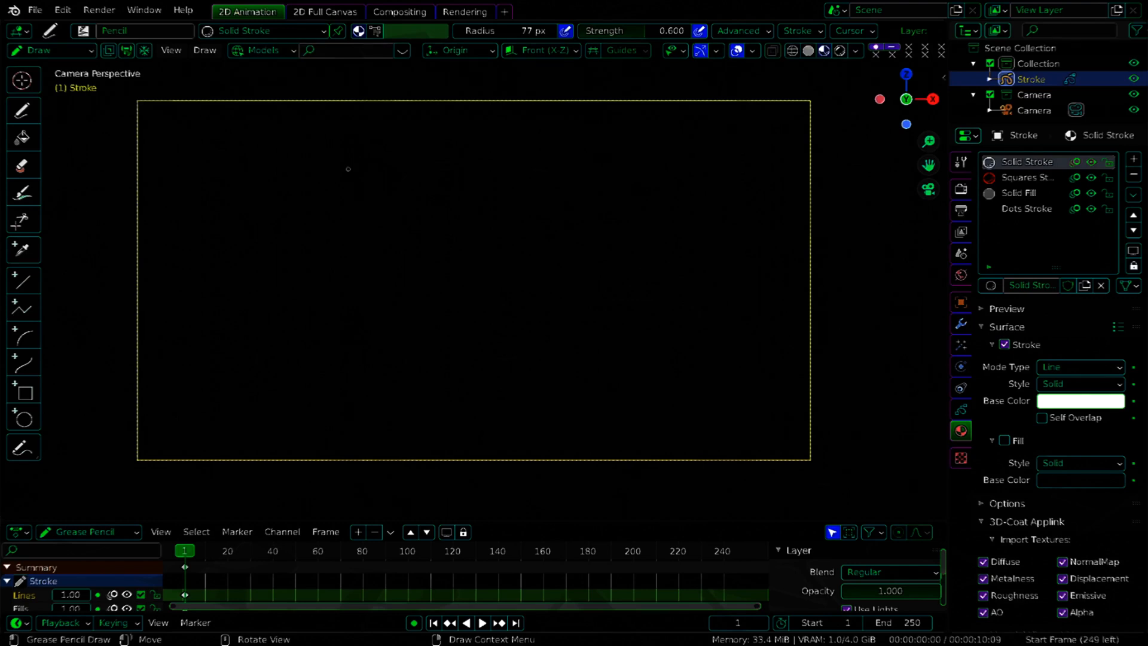
Open the Input preferences and make sure Emulate 3 Button Mouse is enabled
left_click(981, 525)
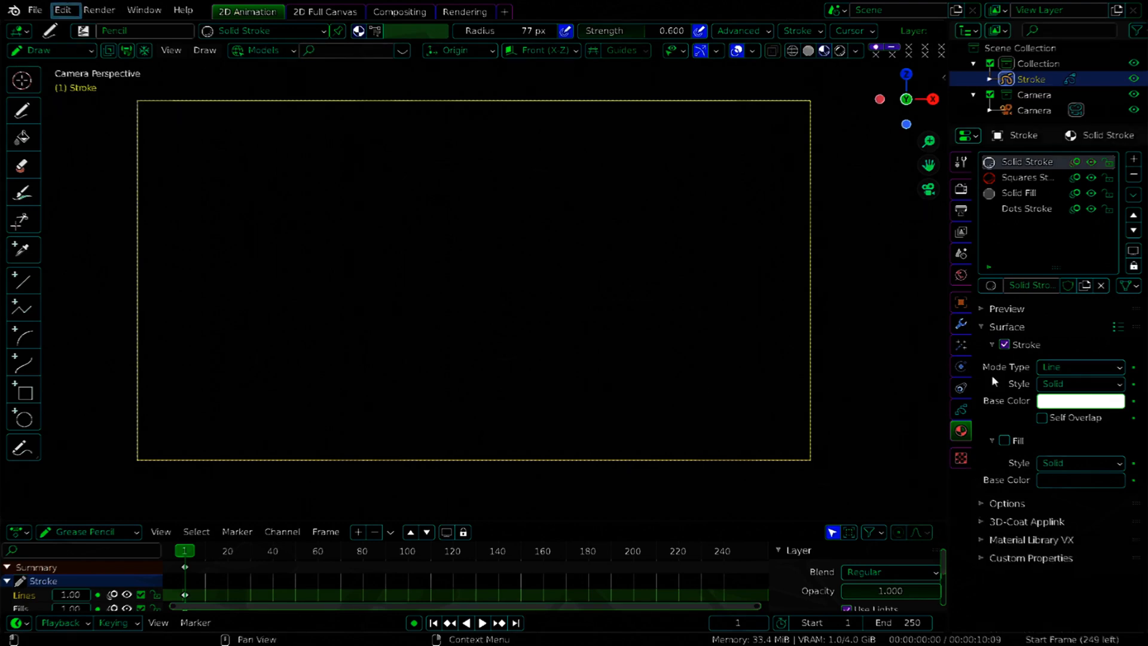
left_click(37, 11)
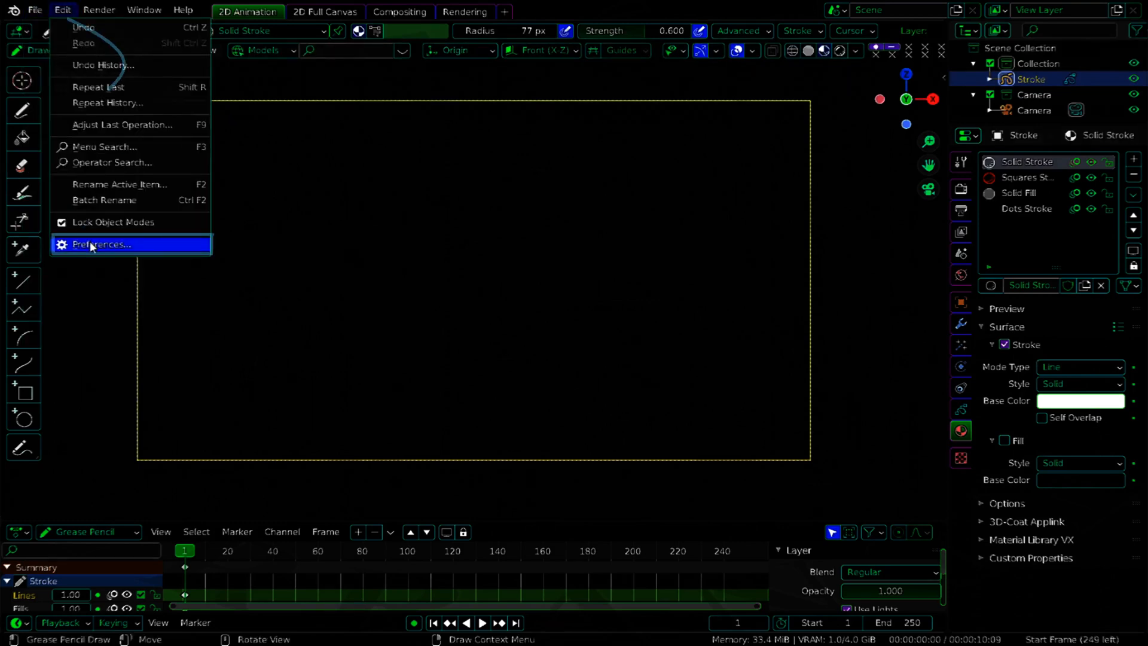
left_click(90, 242)
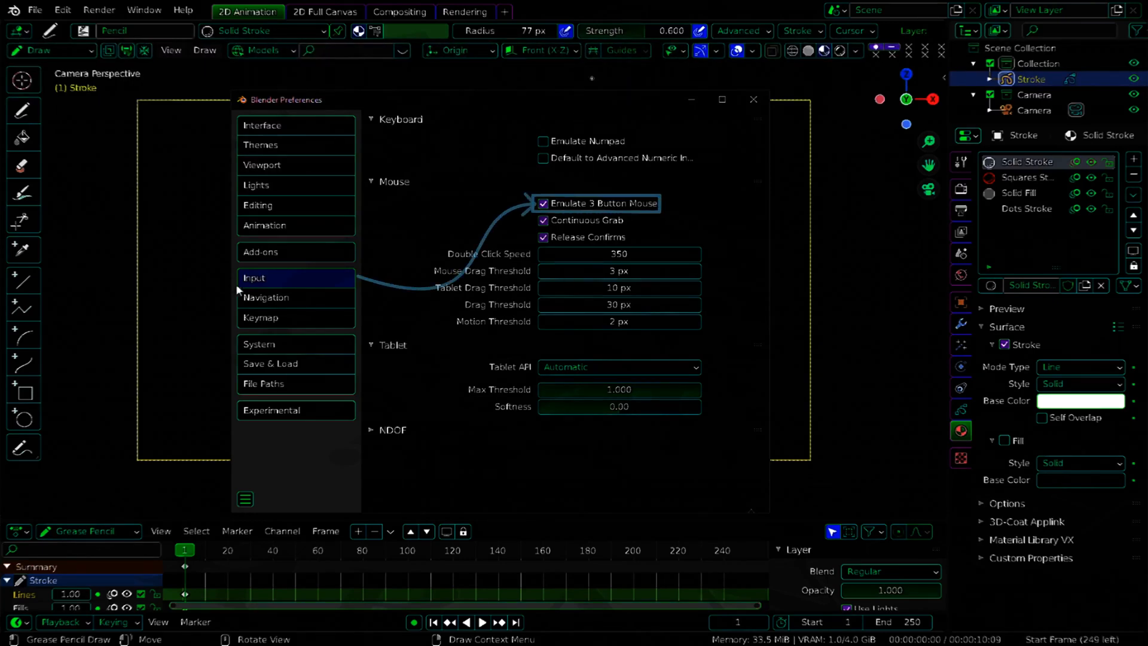
left_click(543, 204)
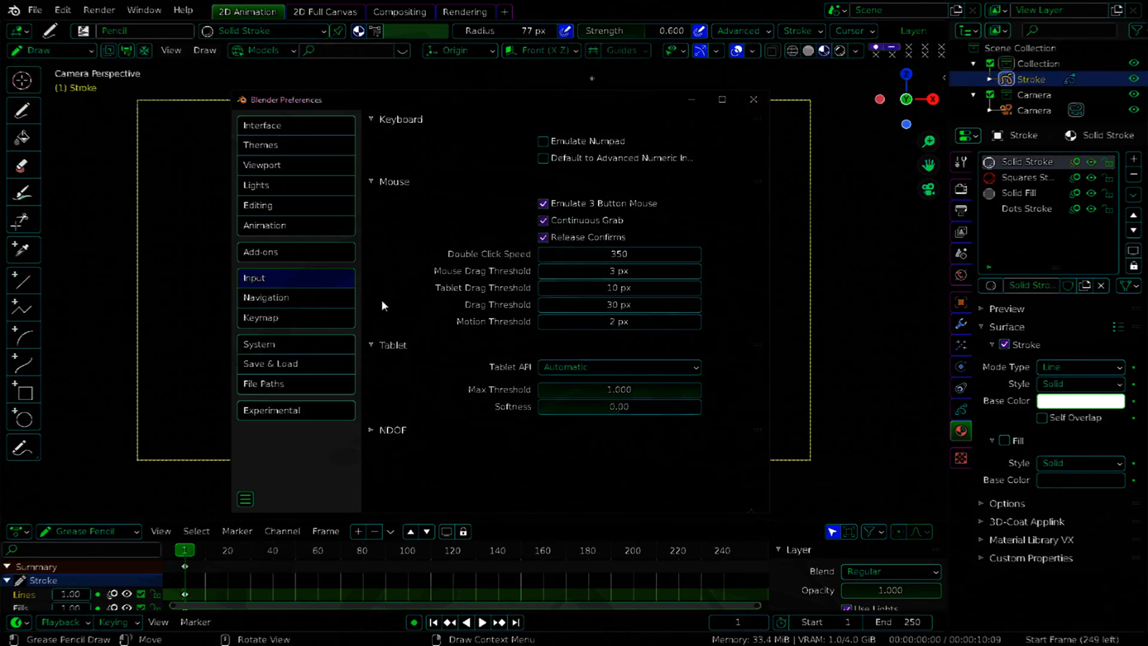
Examine the Tablet API choices and the NDOF settings in the Input preferences, then close the preferences
left_click(371, 346)
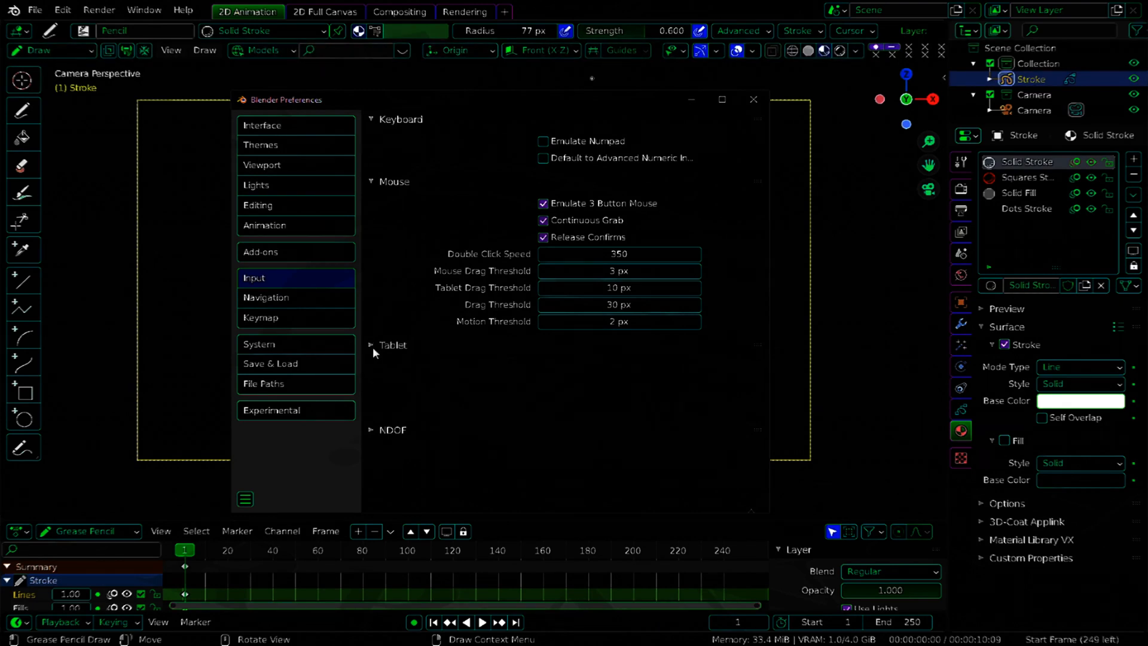
left_click(372, 347)
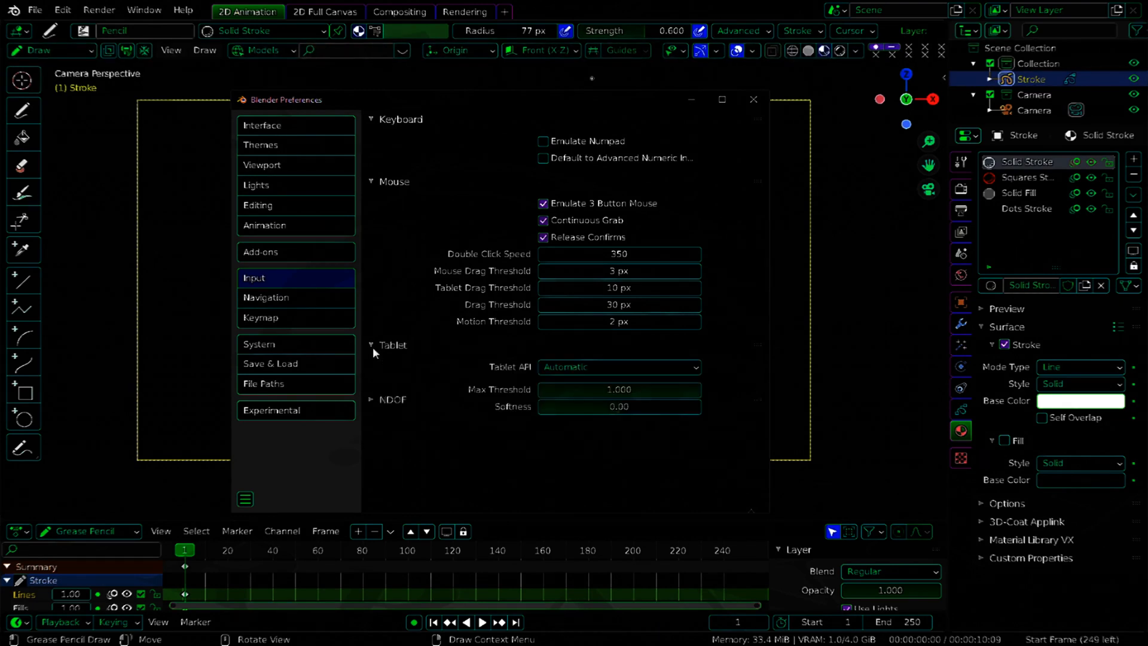
left_click(626, 362)
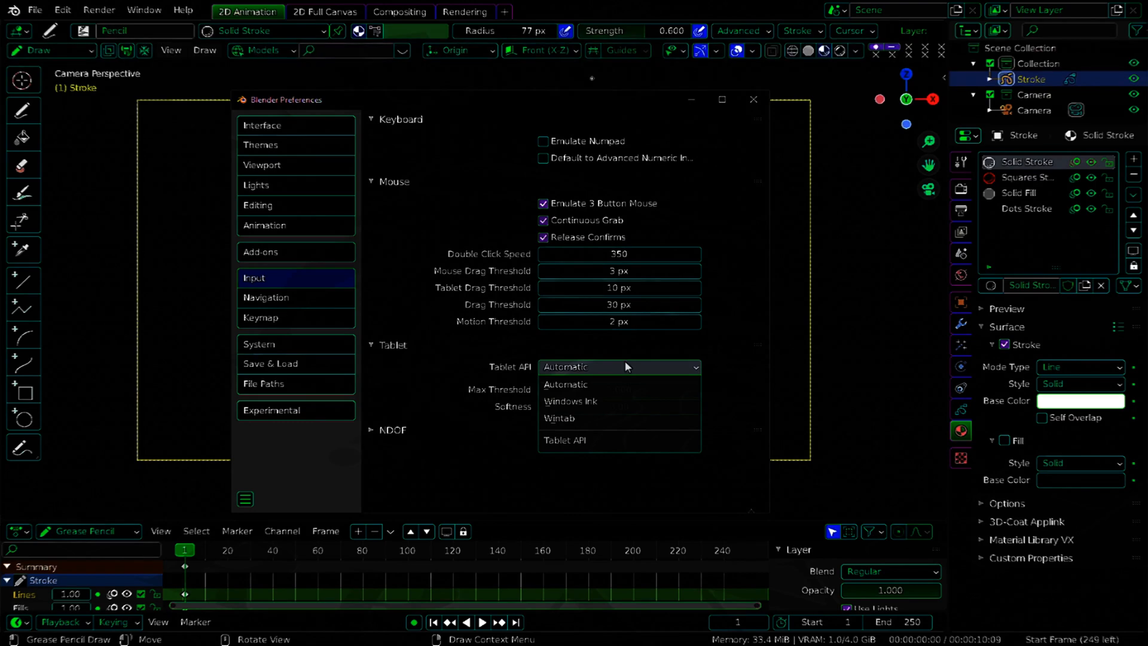
left_click(372, 433)
scroll(421, 401, "down", 5)
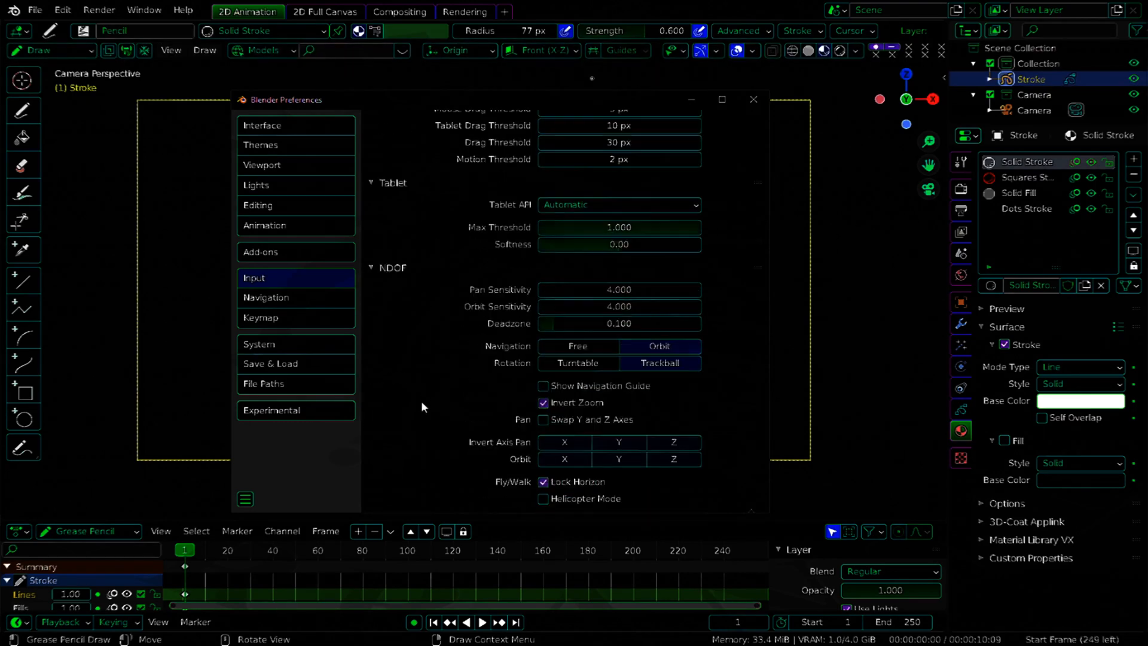
scroll(415, 239, "up", 5)
left_click(753, 99)
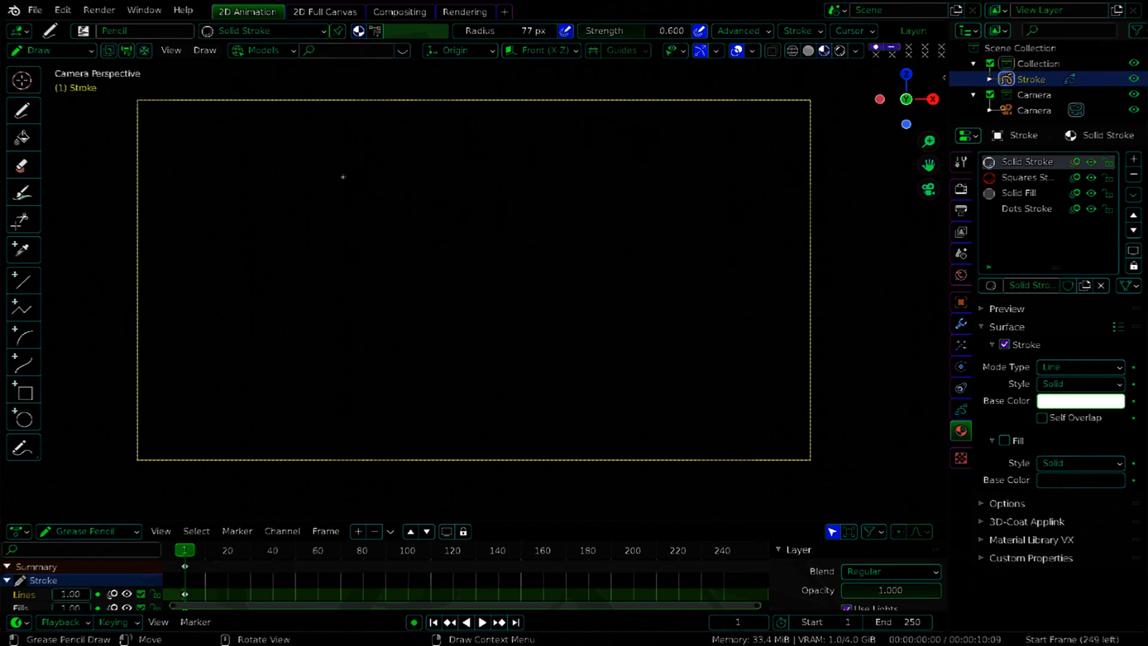
Draw a curved Pencil test stroke in the left part of the camera frame and erase it
mouse_move(213, 157)
left_mouse_down()
mouse_move(270, 148)
mouse_move(265, 295)
mouse_move(208, 410)
left_mouse_up()
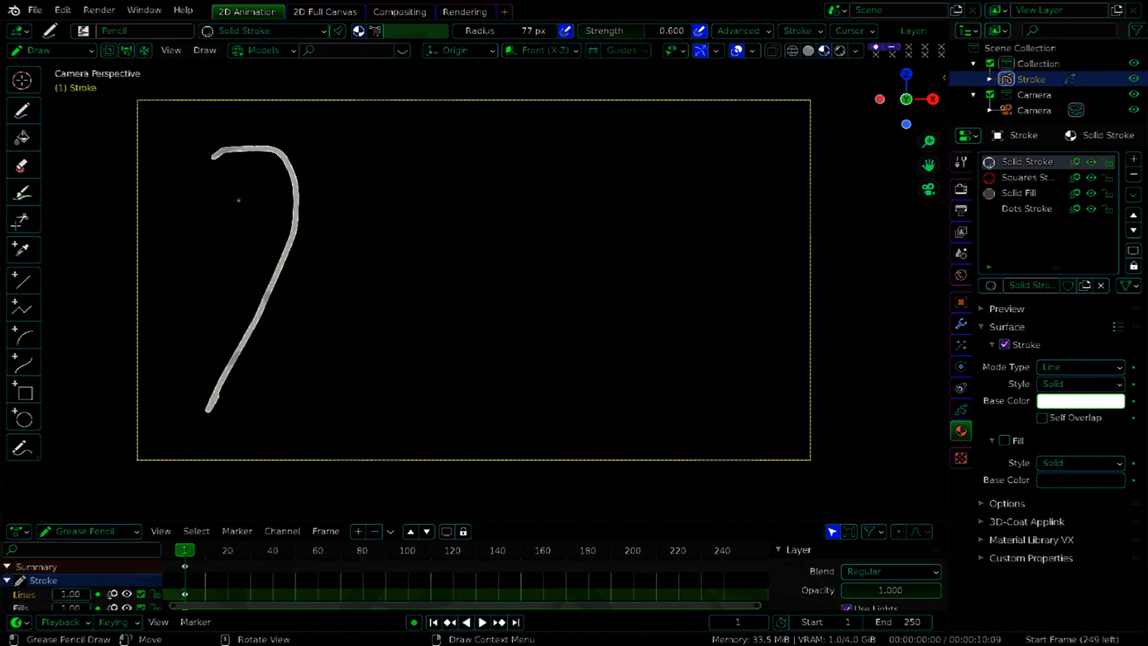
left_click(26, 176)
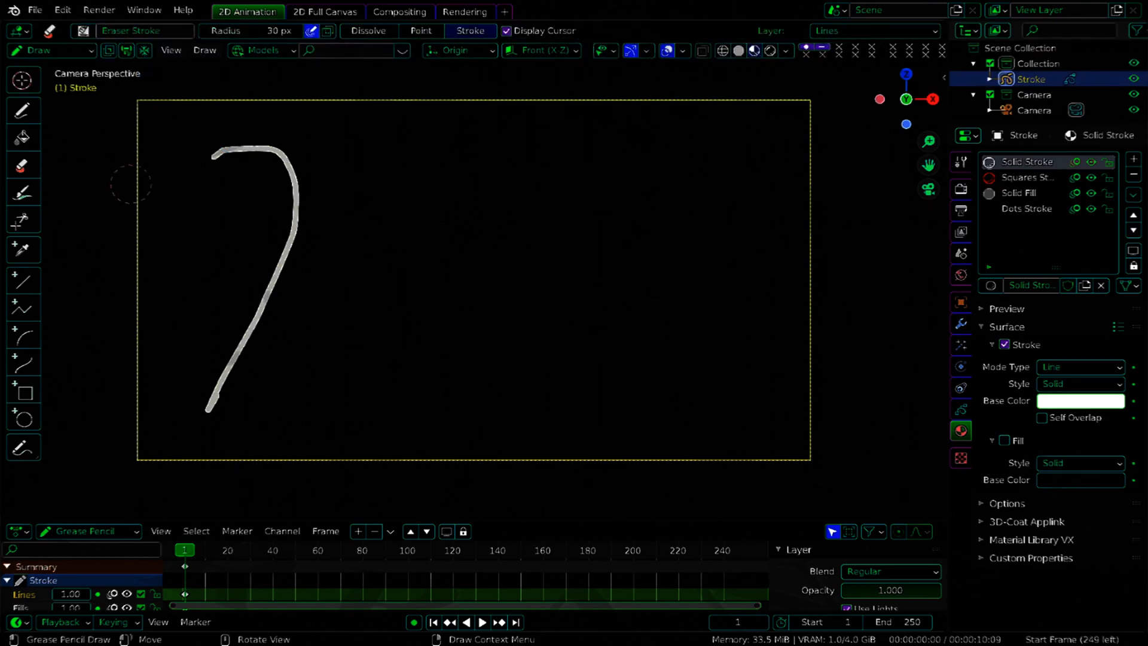
left_click_drag(198, 179, 293, 207)
Handwrite the word "Hola" across the camera frame with the Ink Pen Rough brush
left_click(22, 110)
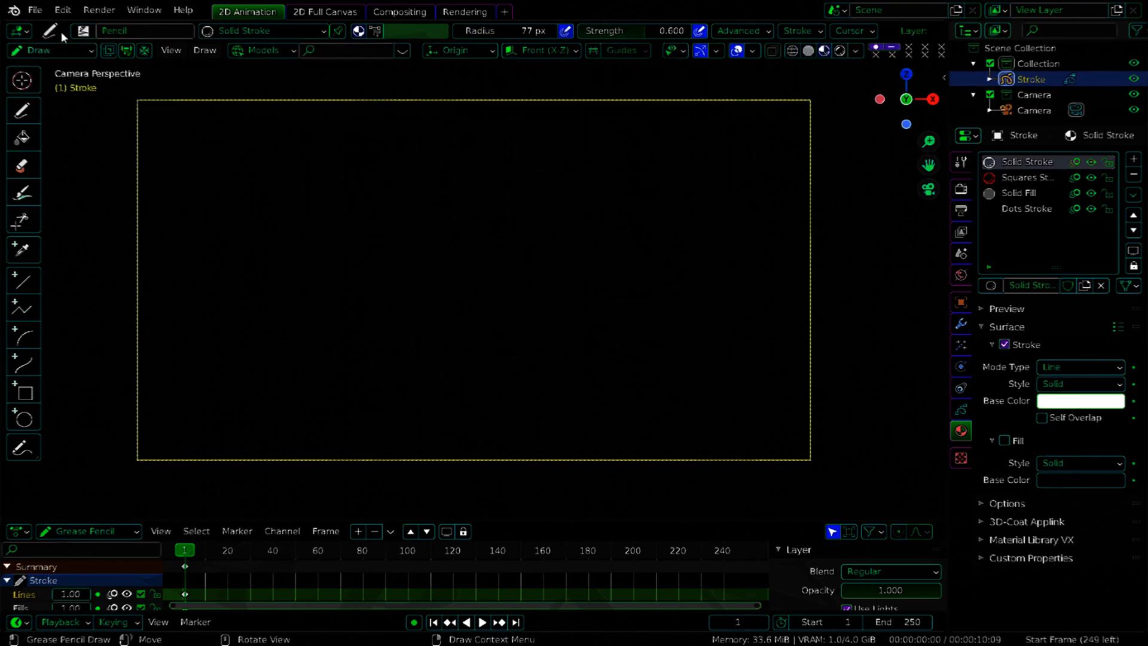
left_click(85, 32)
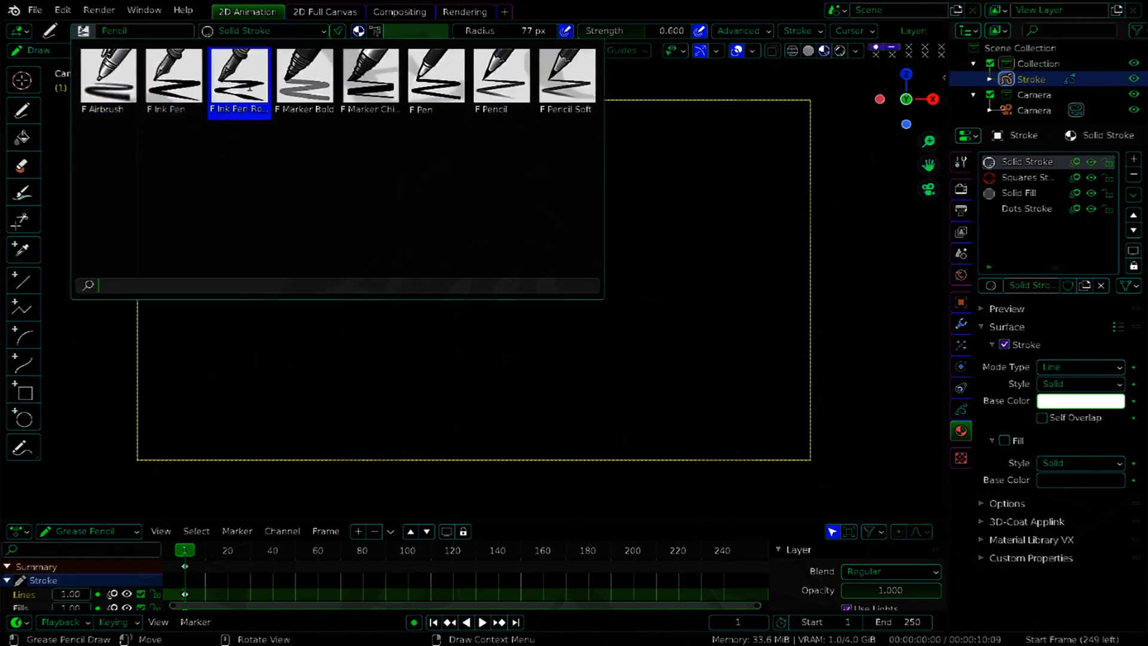
left_click(242, 89)
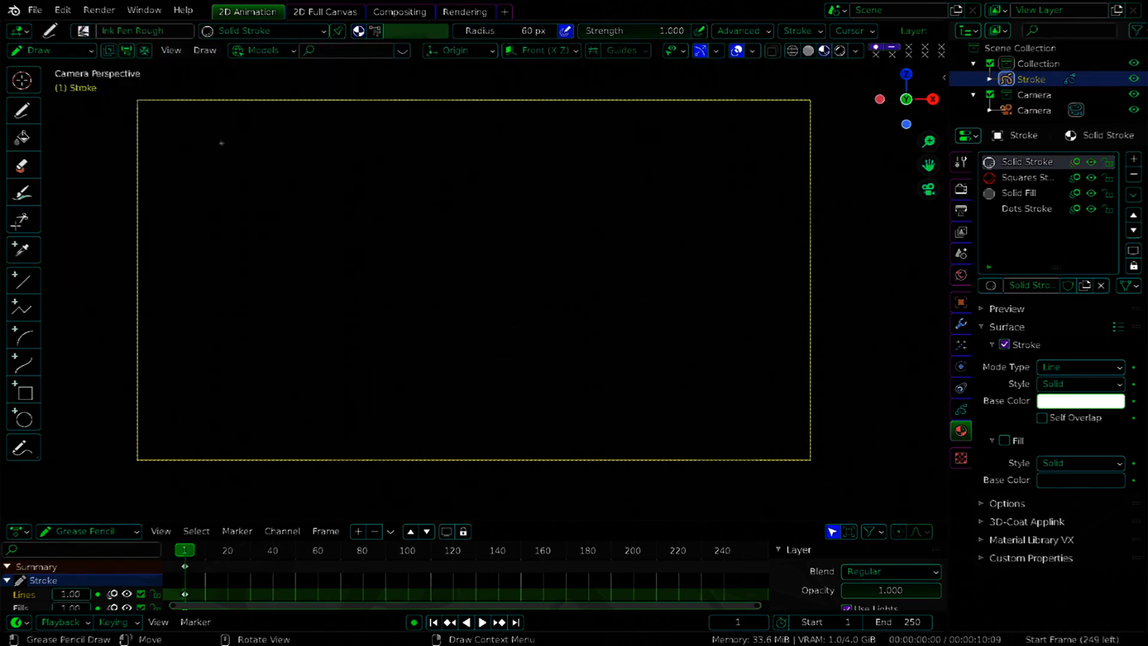
mouse_move(185, 177)
left_mouse_down()
mouse_move(288, 202)
mouse_move(230, 330)
left_mouse_up()
left_click_drag(359, 146, 287, 345)
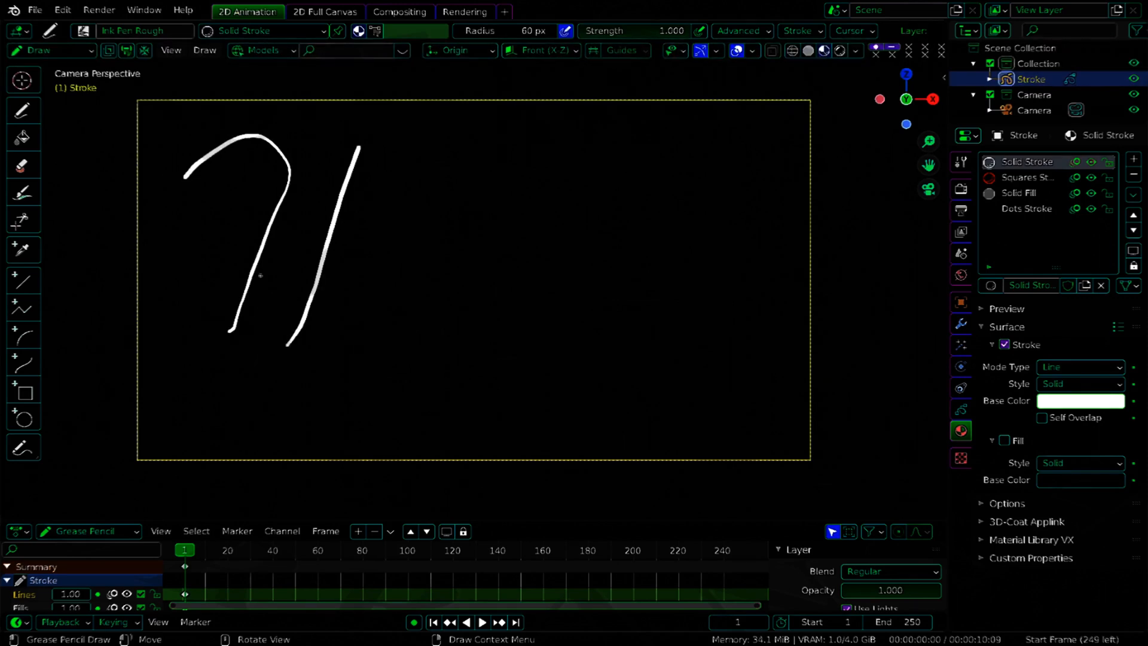
left_click_drag(237, 251, 435, 211)
mouse_move(393, 259)
left_mouse_down()
mouse_move(365, 346)
mouse_move(394, 247)
left_mouse_up()
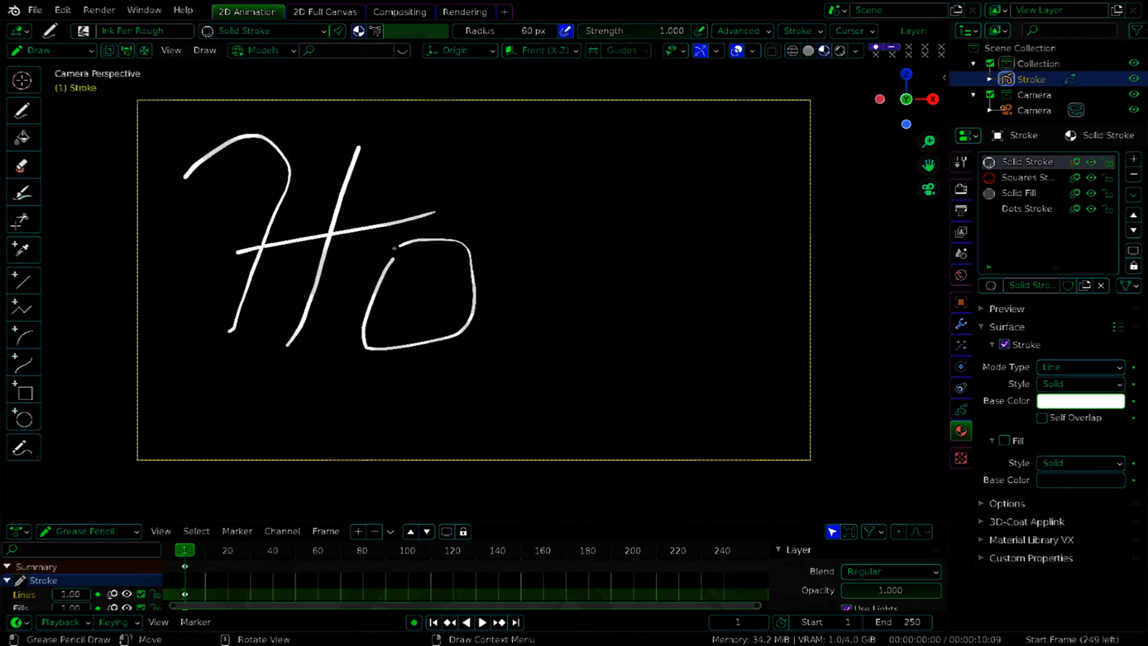
mouse_move(540, 166)
left_mouse_down()
mouse_move(529, 239)
mouse_move(540, 297)
left_mouse_up()
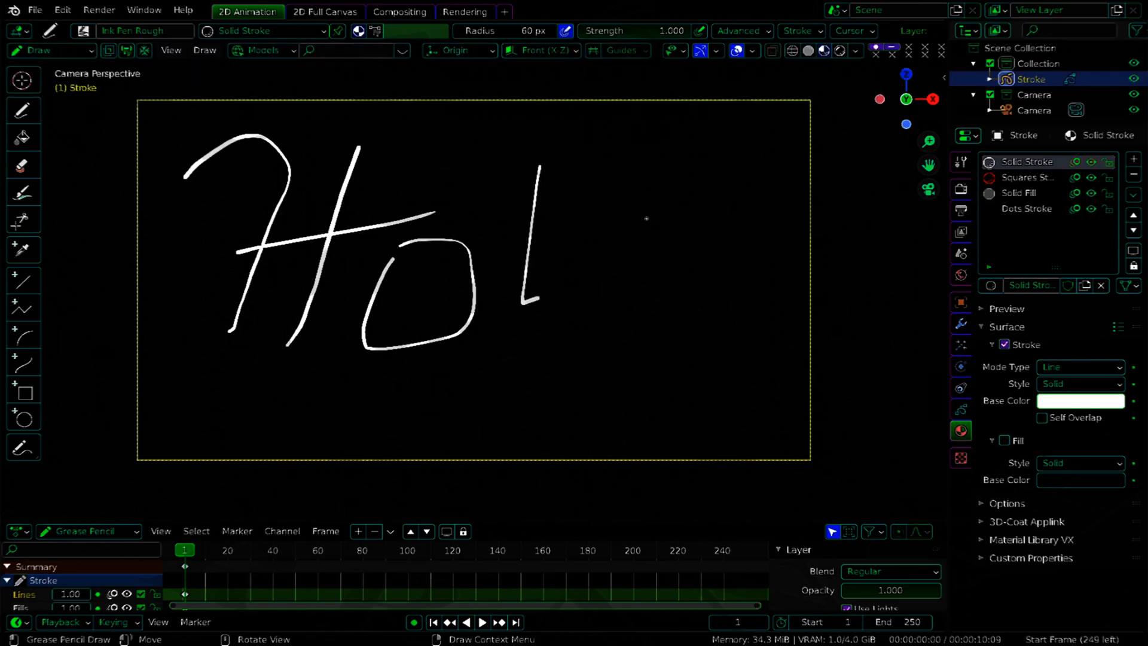
mouse_move(599, 231)
left_mouse_down()
mouse_move(682, 216)
mouse_move(661, 346)
left_mouse_up()
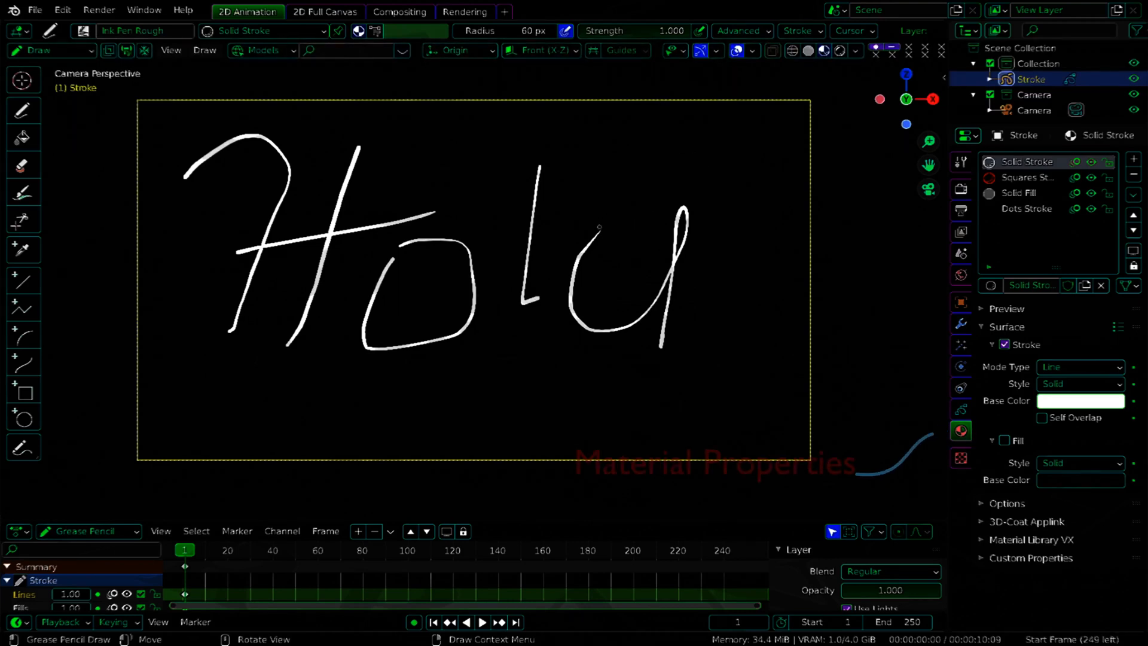
mouse_move(600, 227)
left_mouse_down()
mouse_move(638, 199)
mouse_move(680, 190)
mouse_move(692, 218)
left_mouse_up()
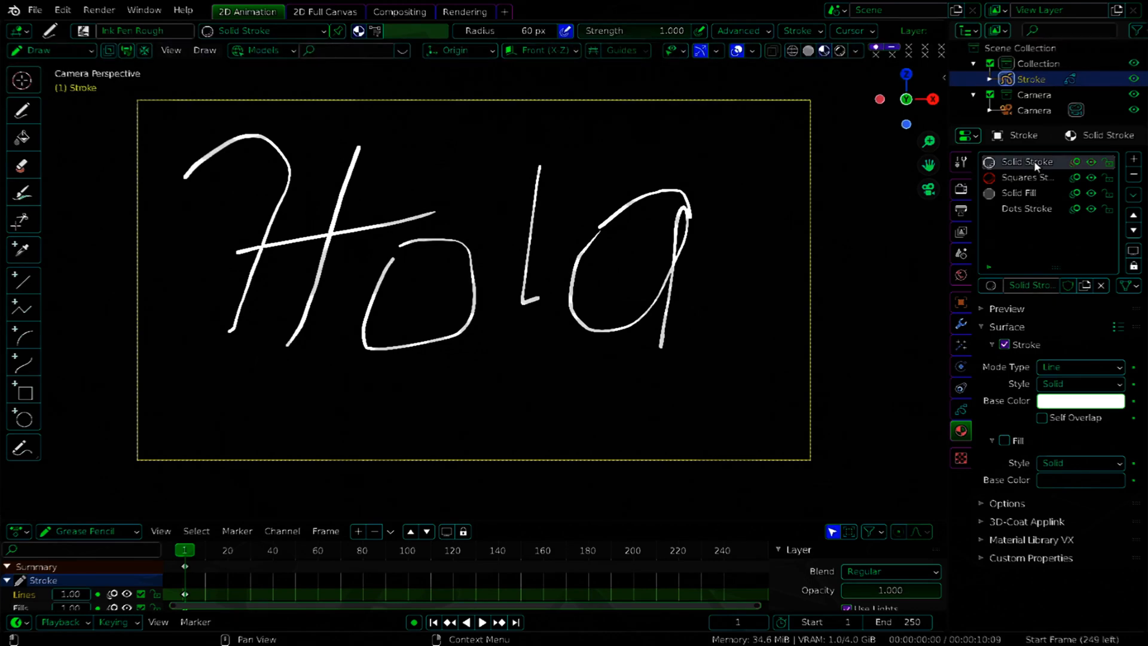
Add a material slot to the Stroke object and create a new material named "Color Rosa" in it
left_click(1136, 160)
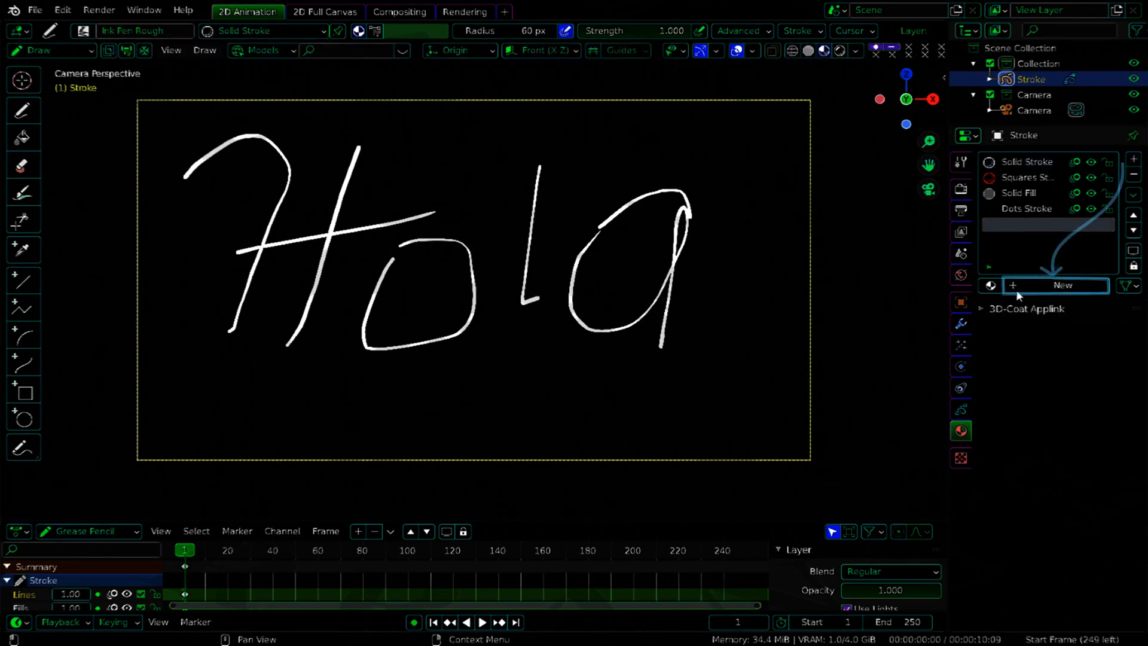
left_click(1074, 286)
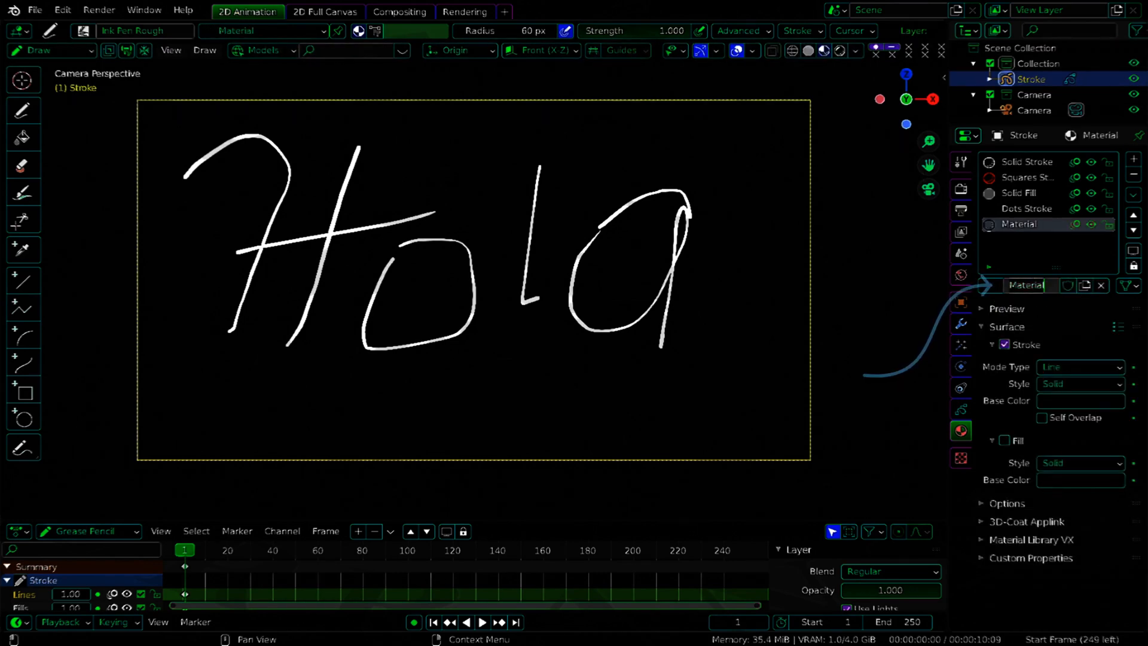
type("La")
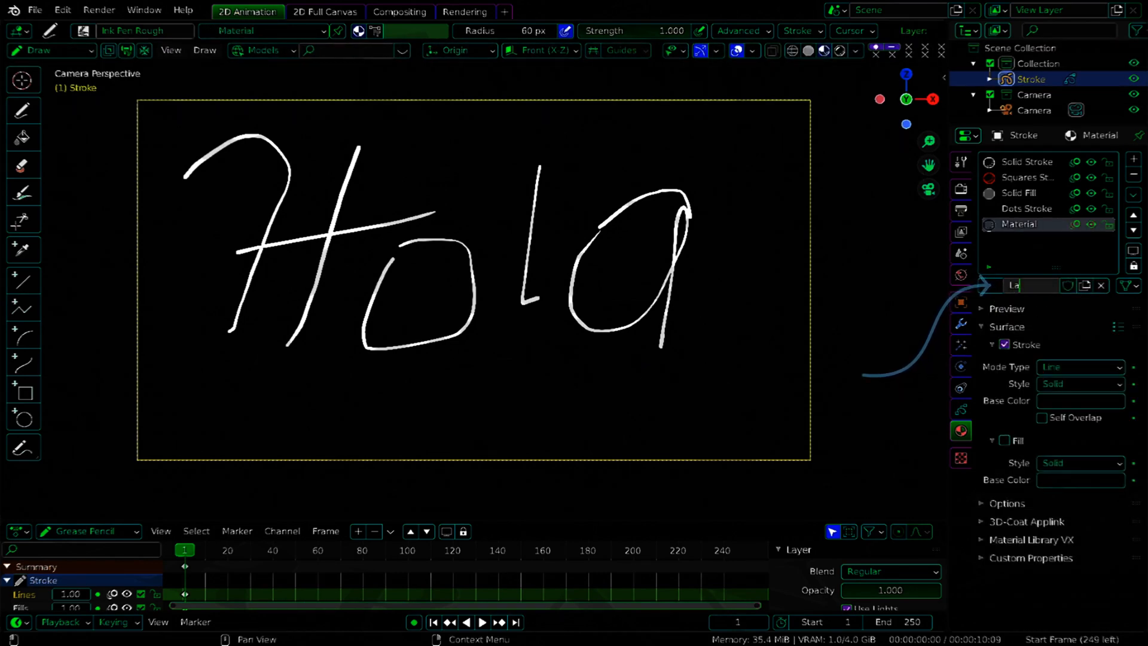
key("BackSpace")
key("BackSpace")
type("Color Rosa")
key("Return")
Set the stroke base color of Color Rosa to a full-brightness pink with hue 0.835 and saturation 1.000
left_click(1081, 399)
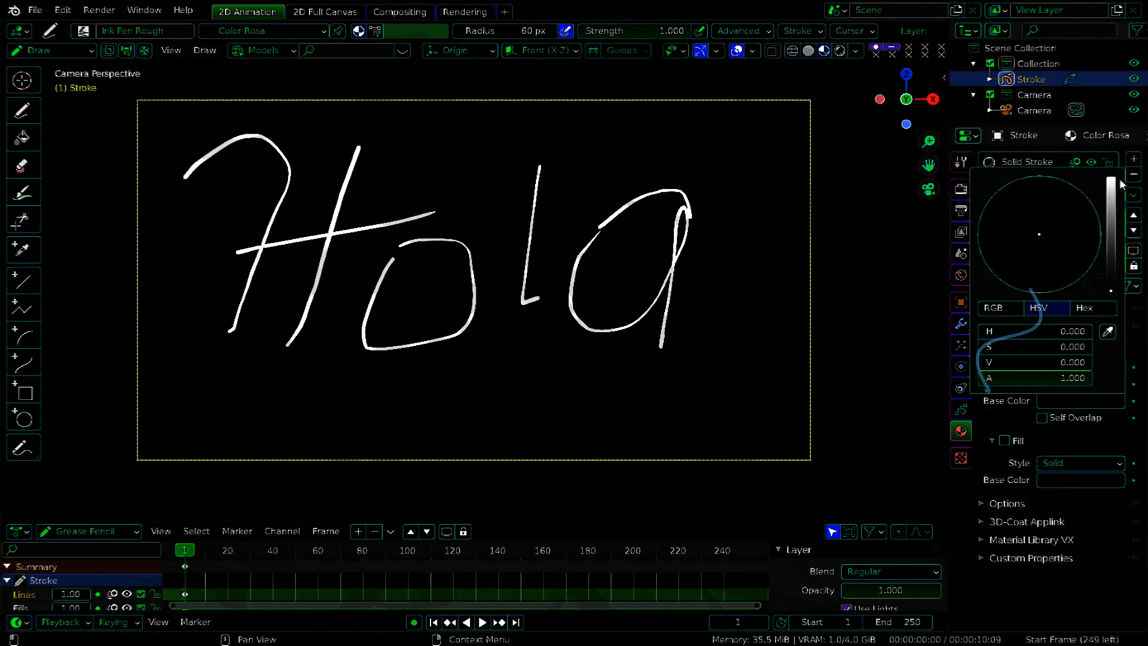
left_click(1111, 190)
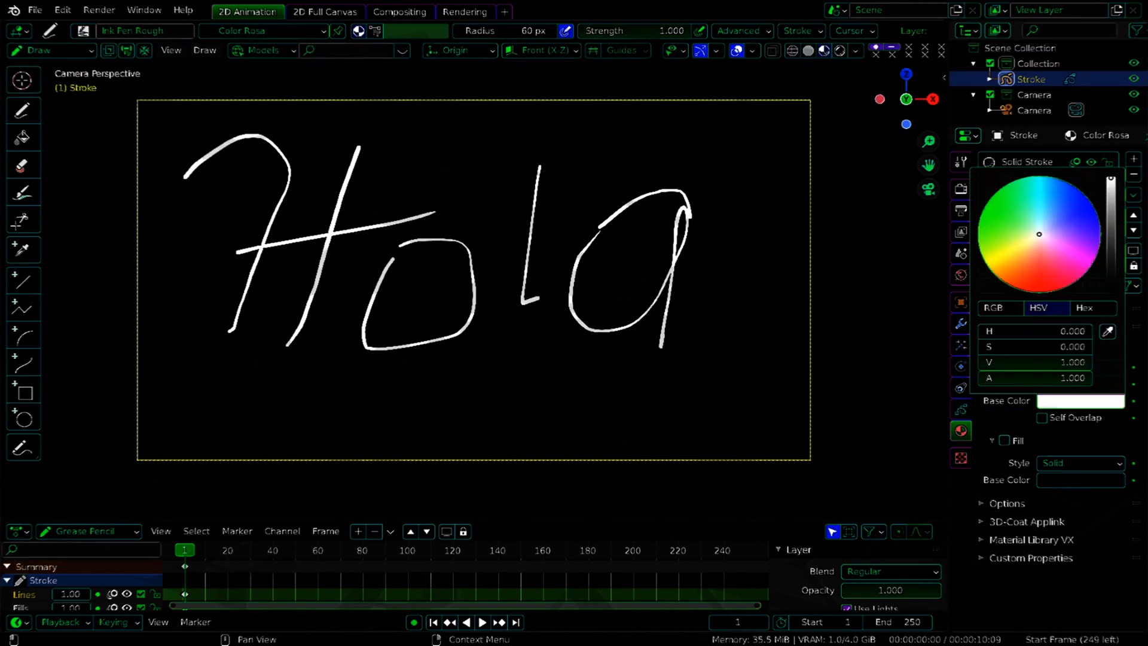
left_click(1087, 270)
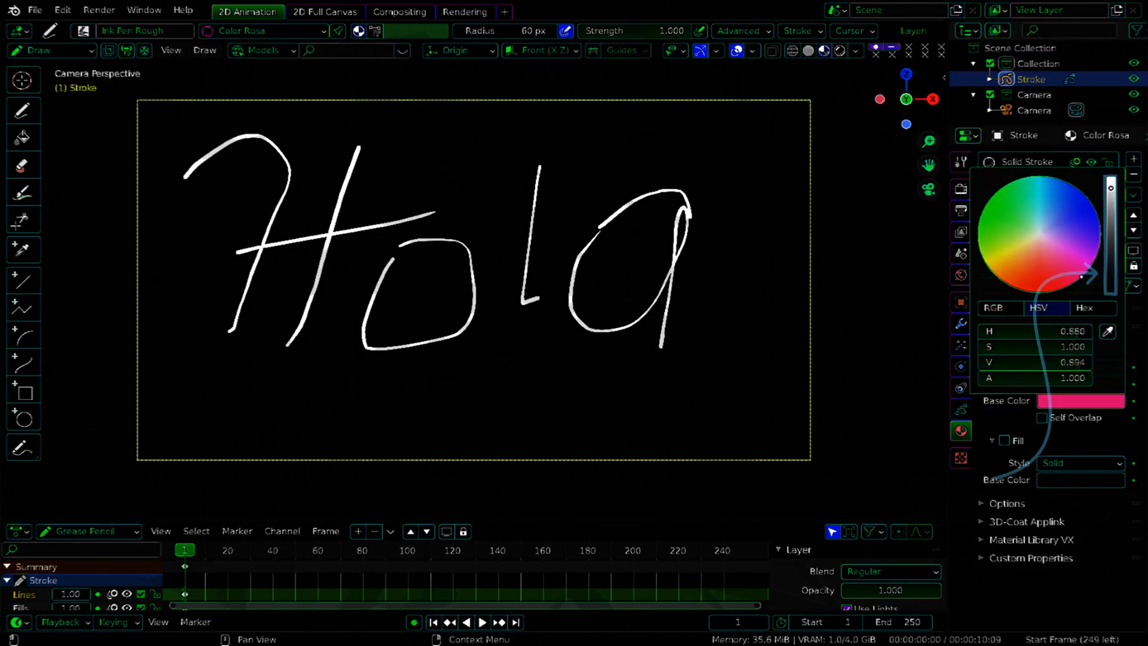
left_click_drag(1081, 276, 1092, 264)
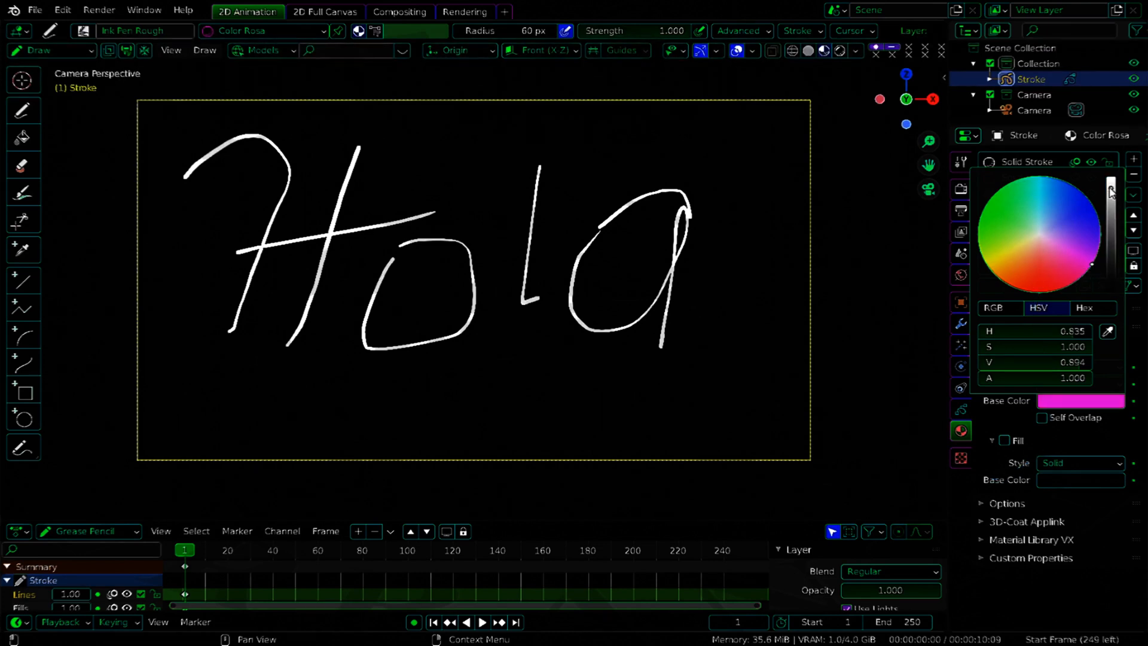
left_click_drag(1109, 187, 1110, 177)
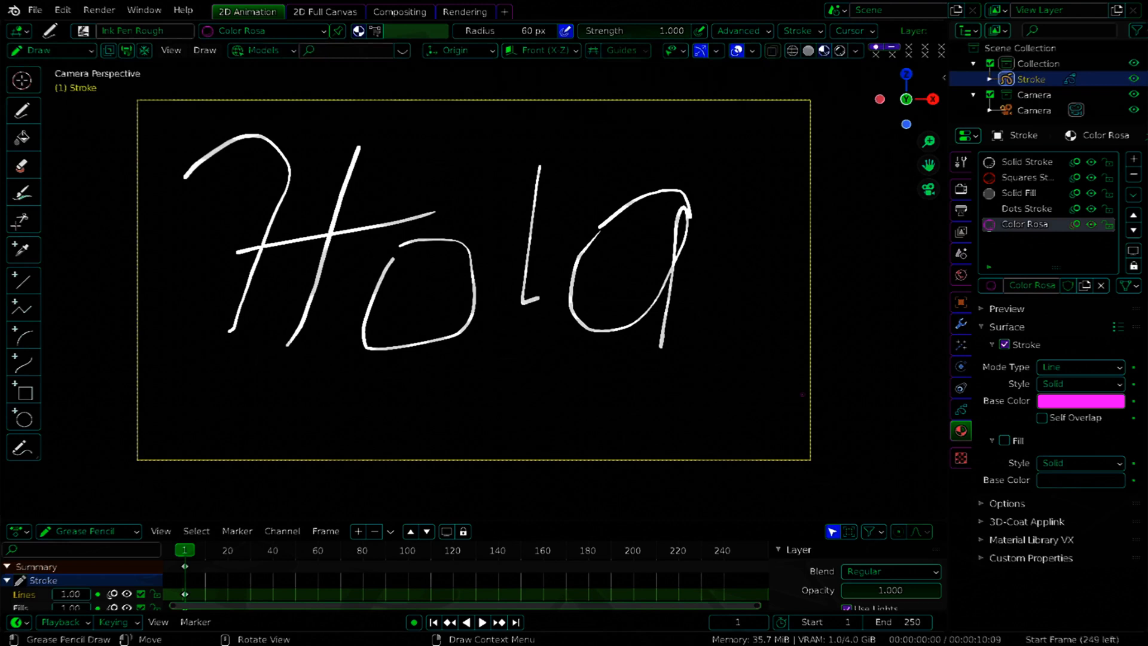
Draw a pink smiling face with round eyes and a nose inside the "o" of "Hola", using an 18 px brush radius
left_click_drag(529, 32, 513, 31)
scroll(415, 285, "up", 3)
mouse_move(369, 262)
left_mouse_down()
mouse_move(380, 287)
mouse_move(361, 266)
left_mouse_up()
left_click_drag(413, 260, 442, 289)
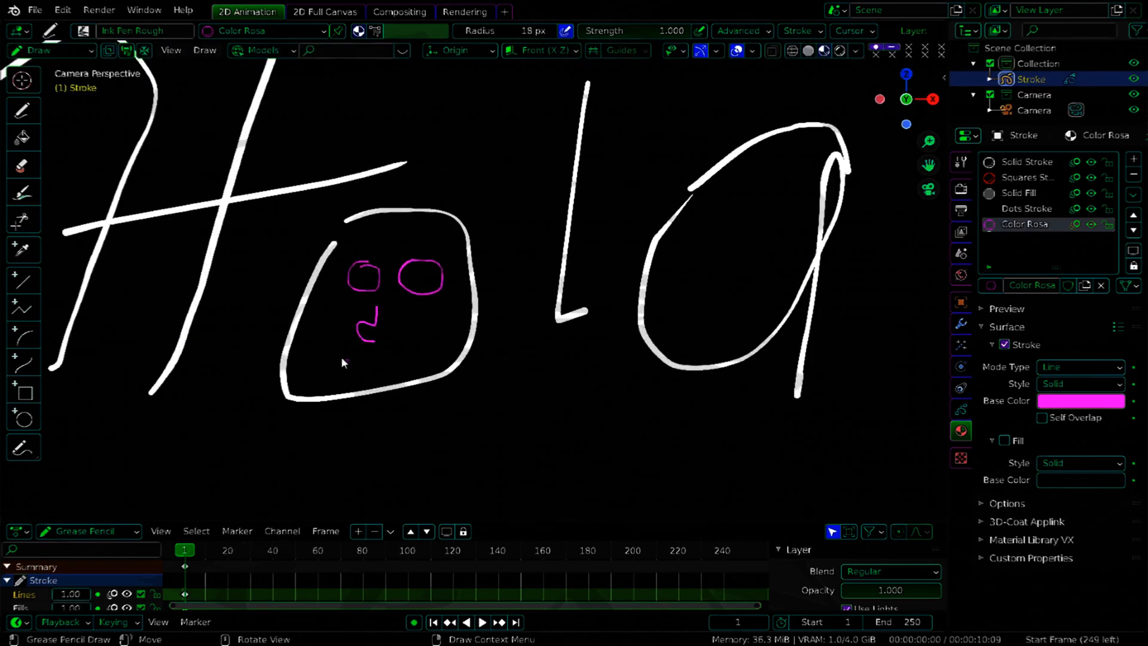
left_click_drag(406, 334, 329, 327)
Draw a pink face with arched eyes, nose and small mouth inside the "a", and add a pupil to the "o" face
left_click_drag(692, 234, 725, 226)
left_click_drag(750, 232, 799, 222)
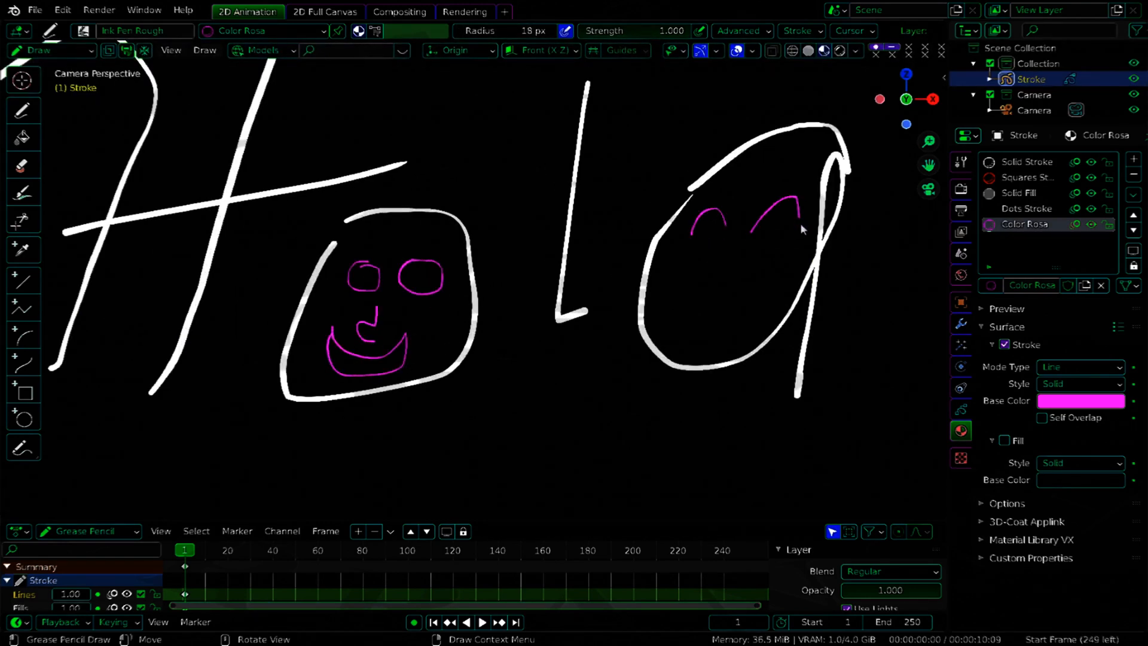
left_click_drag(743, 265, 745, 299)
mouse_move(718, 310)
left_mouse_down()
mouse_move(698, 324)
mouse_move(718, 315)
left_mouse_up()
left_click_drag(360, 272, 360, 287)
Draw a large pink outlined exclamation mark after "Hola" and hatch its dot with crossing lines
scroll(291, 266, "down", 3)
left_click_drag(708, 189, 753, 348)
mouse_move(733, 354)
left_mouse_down()
mouse_move(768, 367)
mouse_move(763, 399)
left_mouse_up()
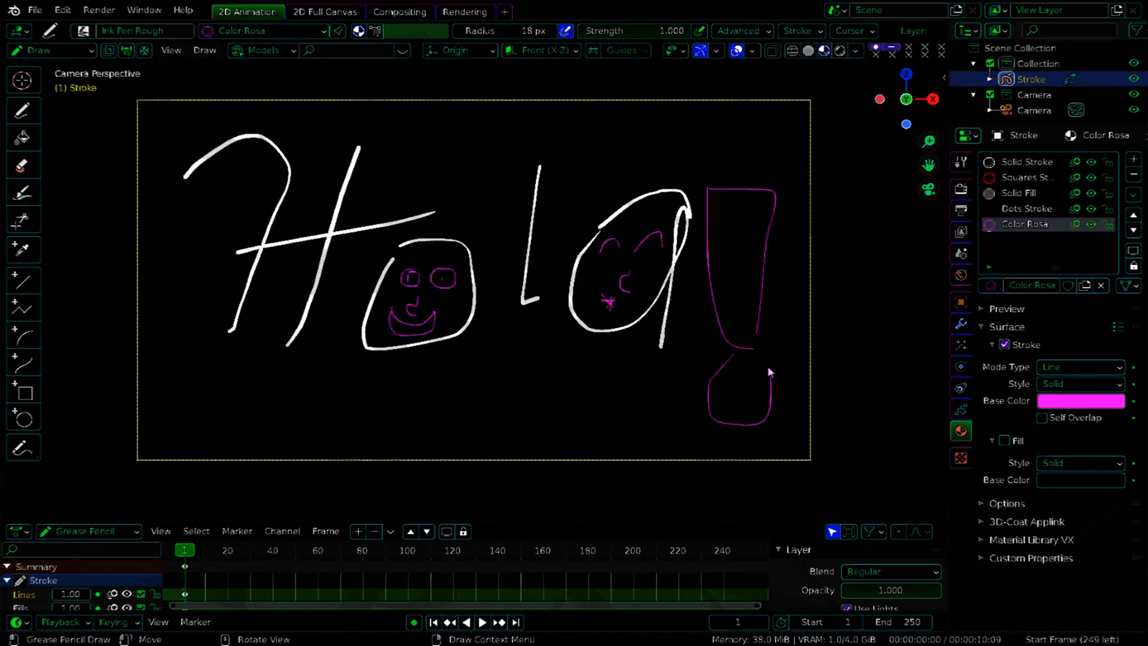
left_click_drag(730, 380, 760, 411)
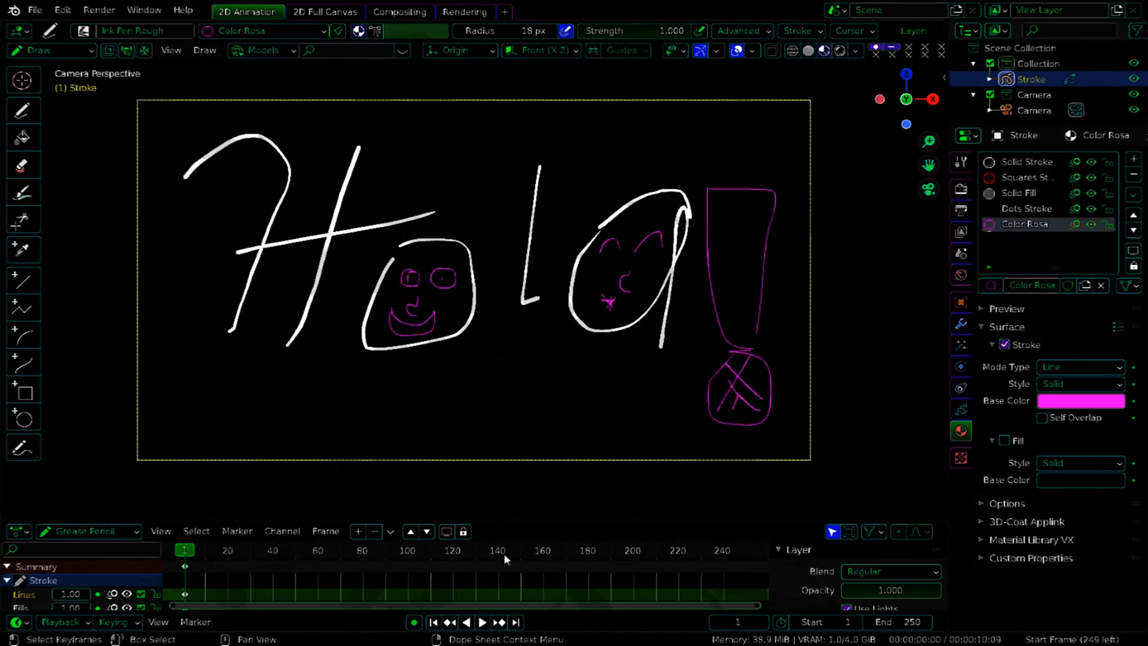
Go to frame 150 and create another stroke material with a bright blue base color in a new slot
left_click(522, 550)
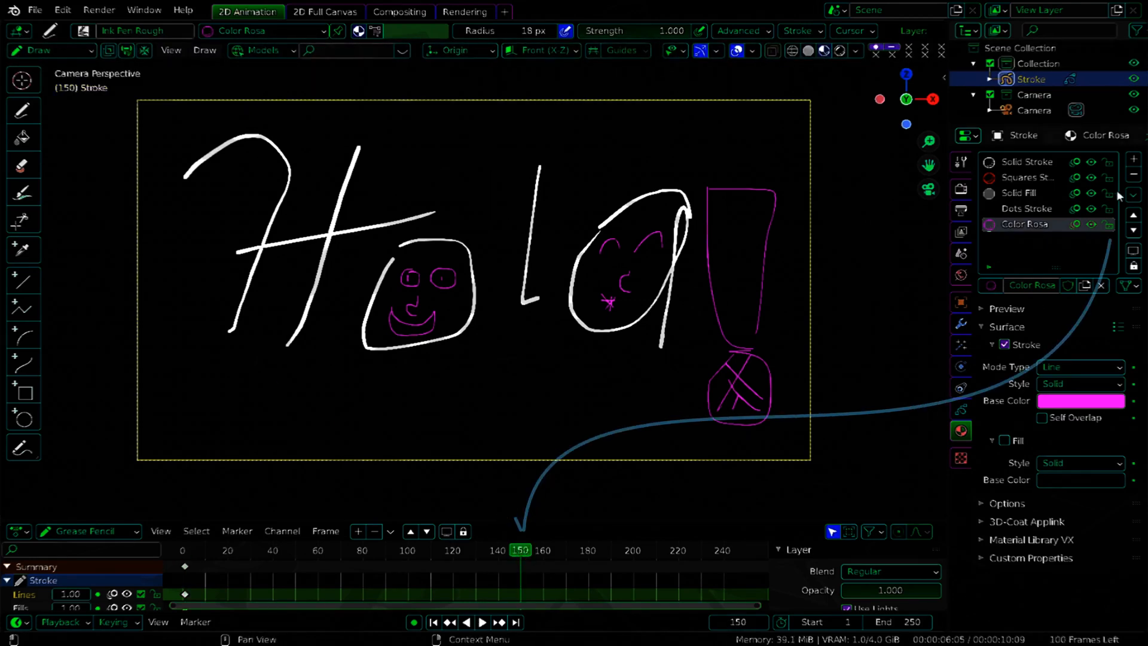
left_click(1058, 161)
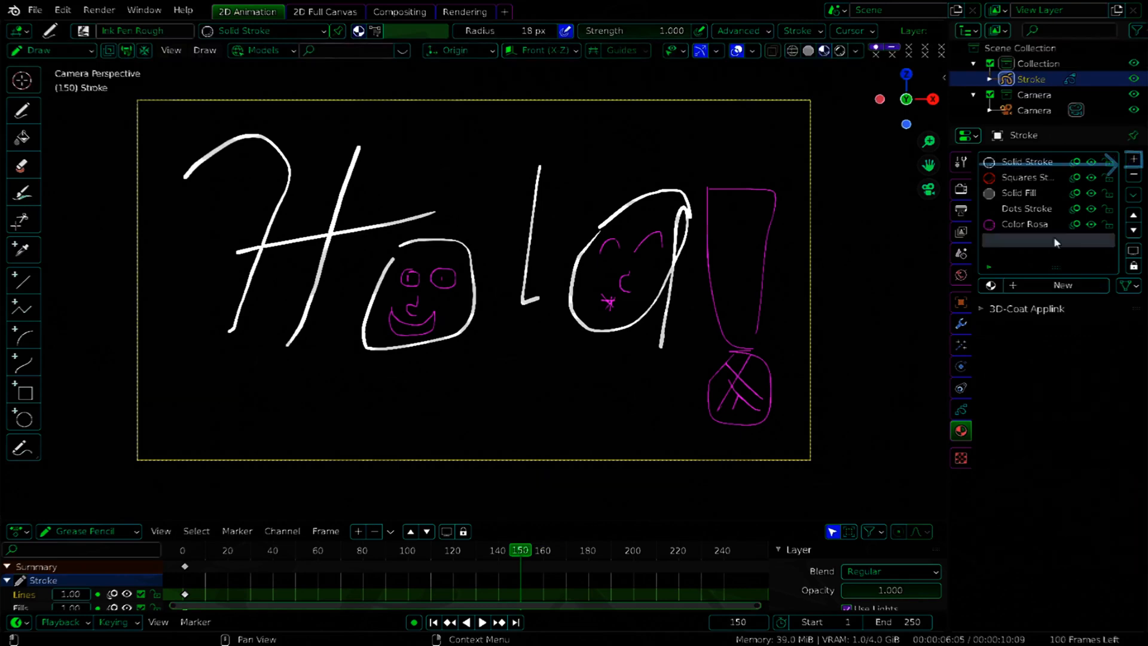
left_click(1053, 402)
left_click(1110, 179)
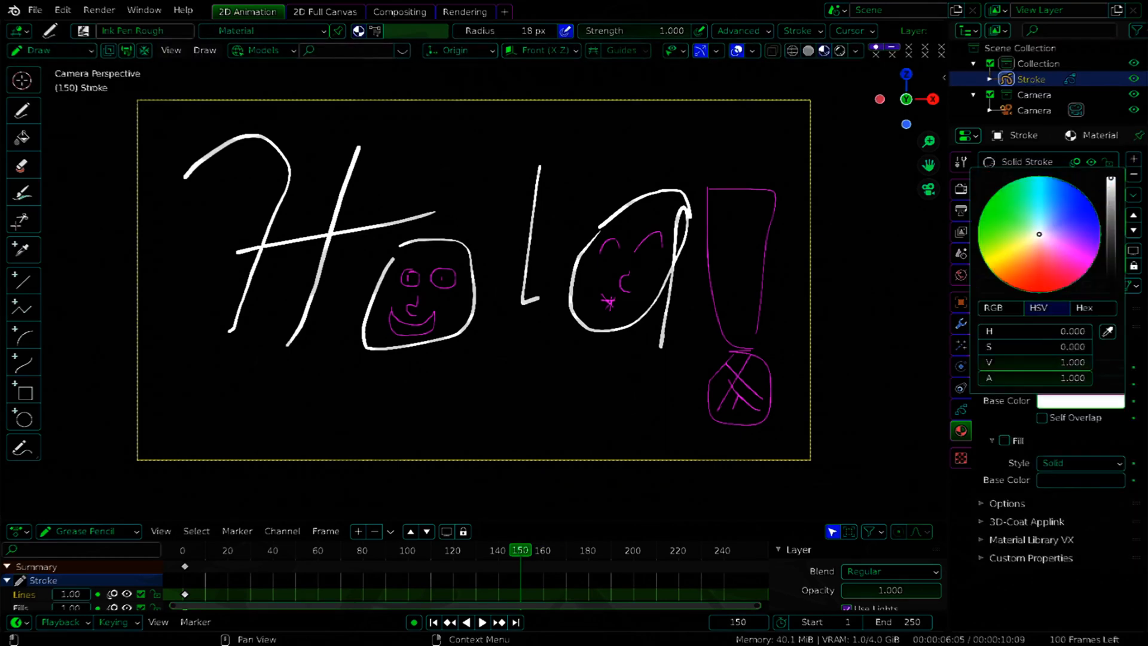
left_click(1089, 199)
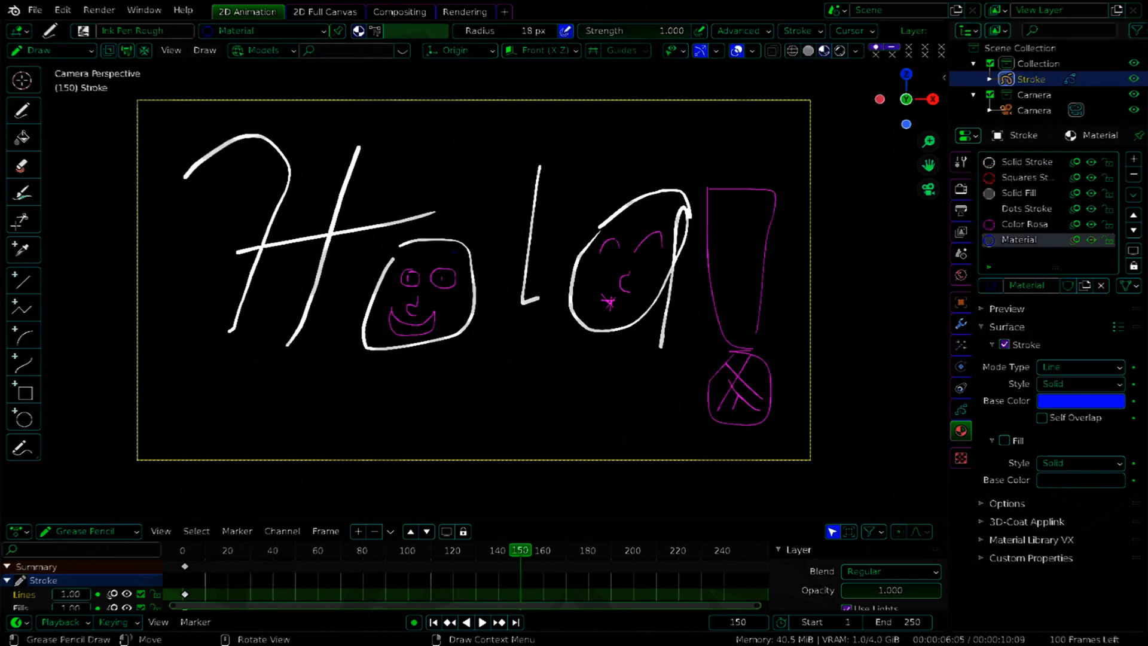
Rename the new blue material as "Lapiz Azul"
left_click(282, 31)
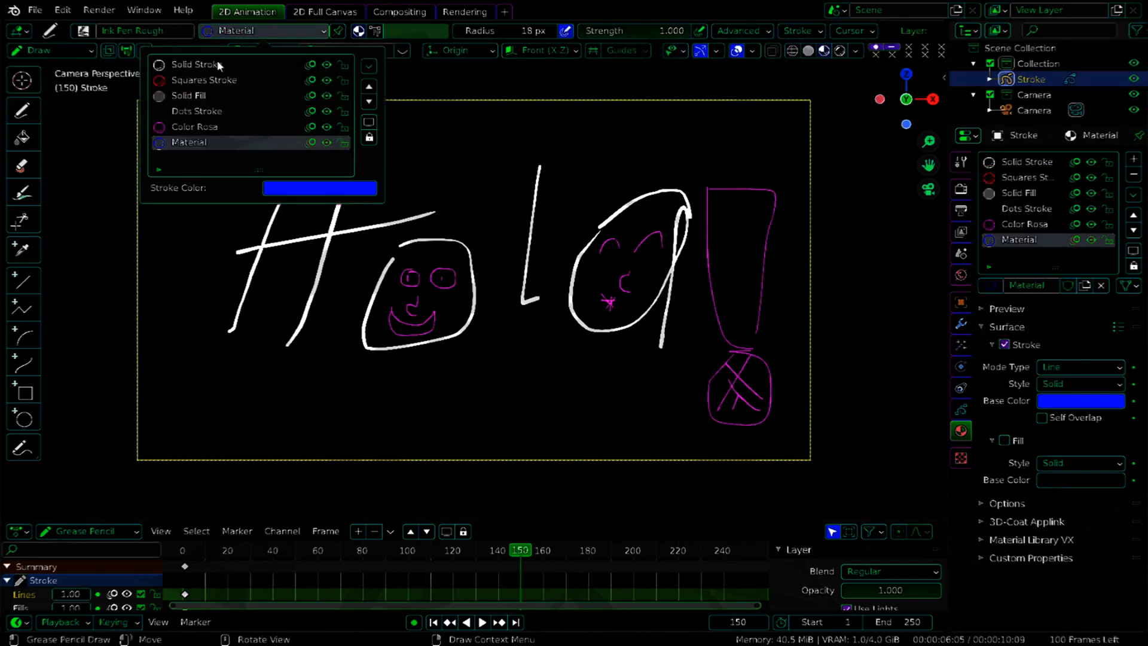
left_click(1047, 280)
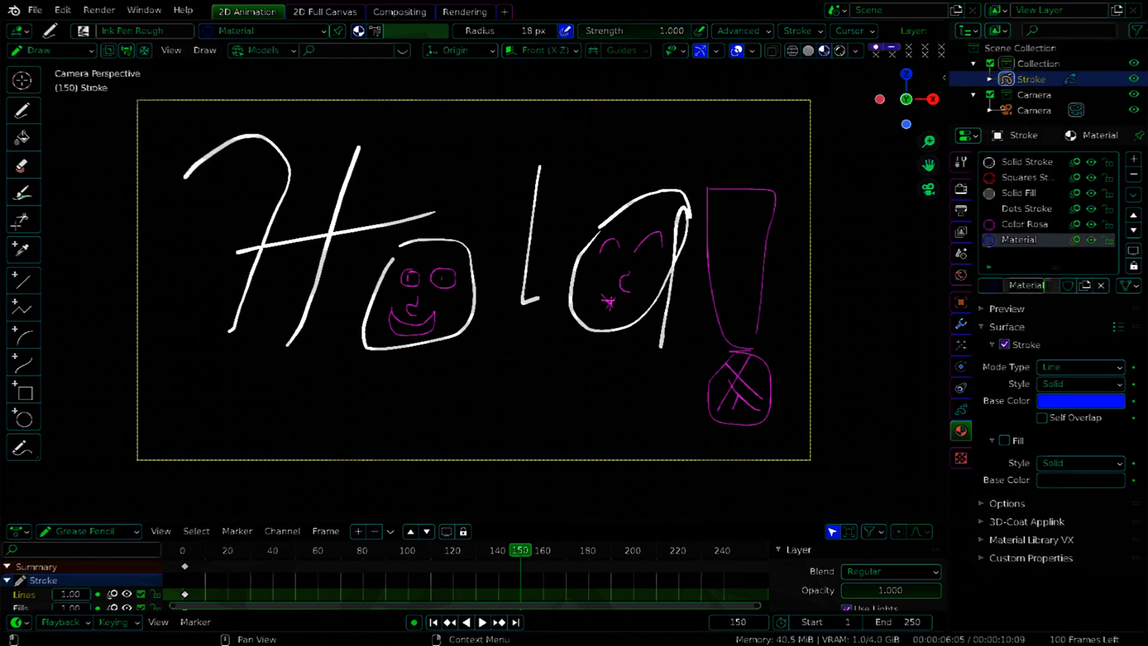
key("BackSpace")
type("Lapiz Azul")
key("Return")
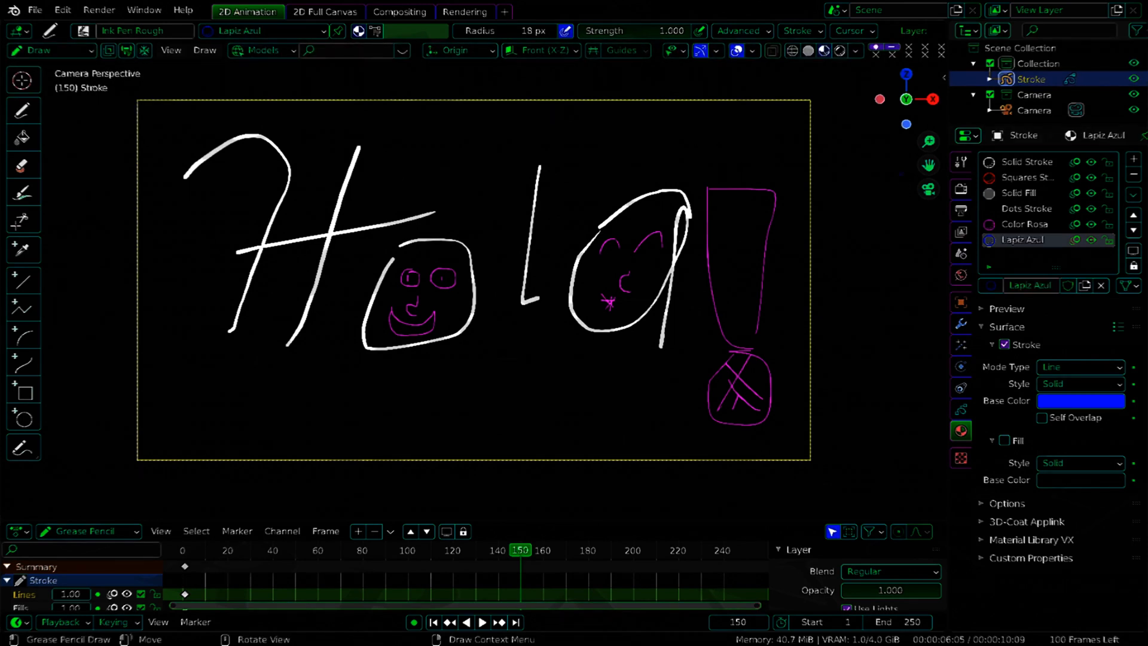
Handwrite "Verdad" across the upper half of the camera frame at frame 150 with the white Solid Stroke material
left_click(251, 33)
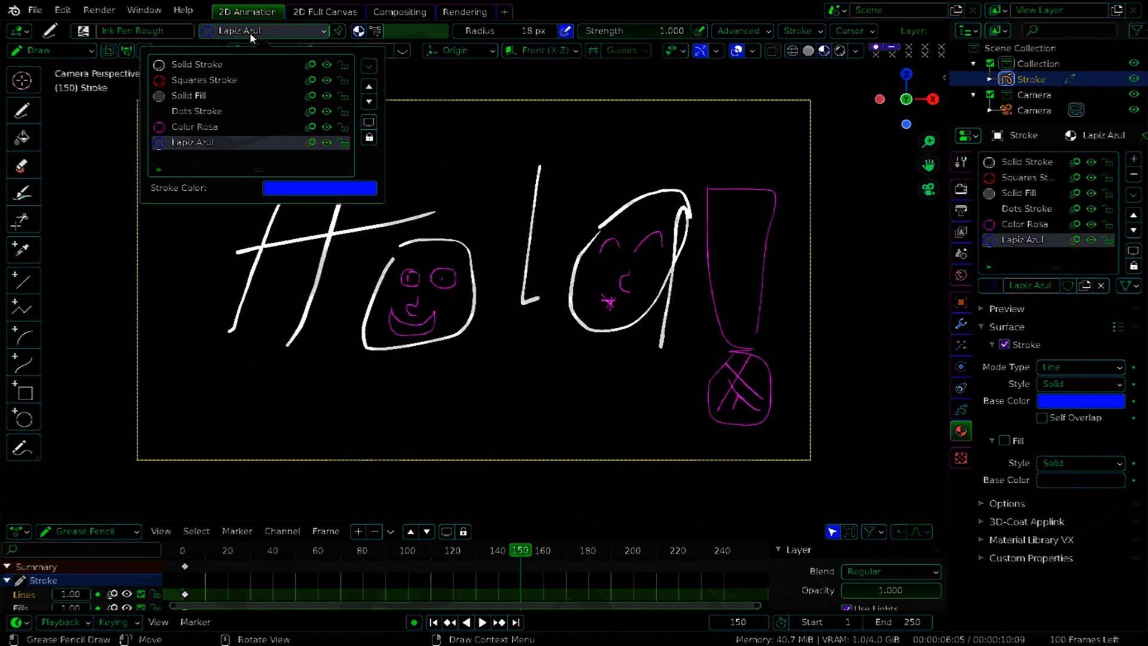
left_click(228, 65)
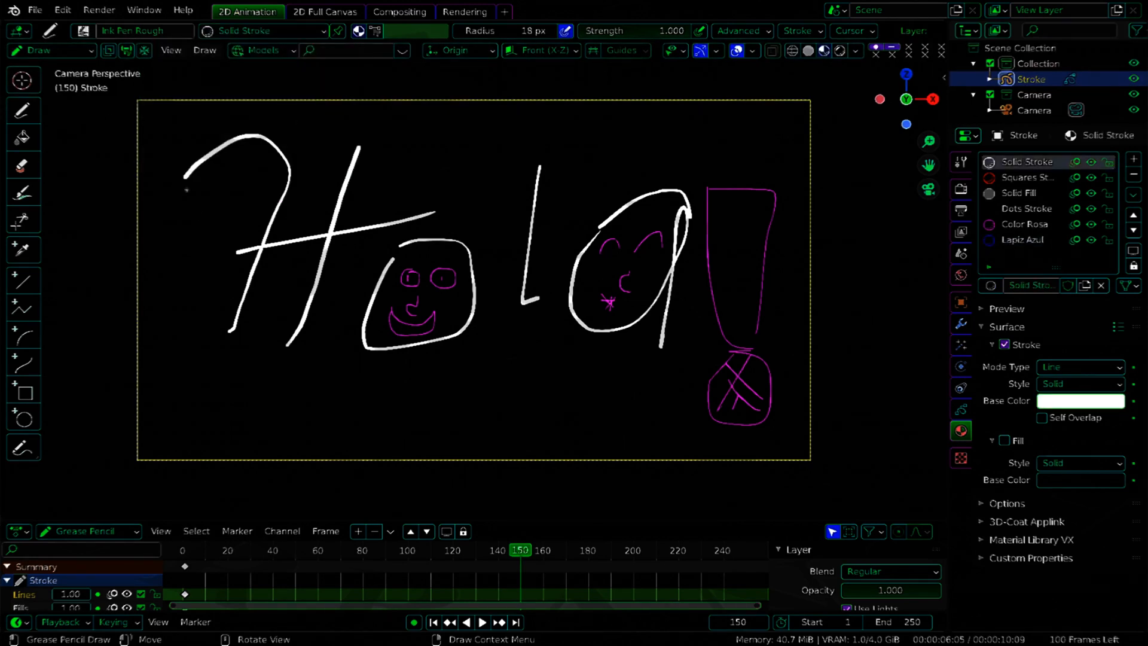
left_click_drag(207, 143, 306, 146)
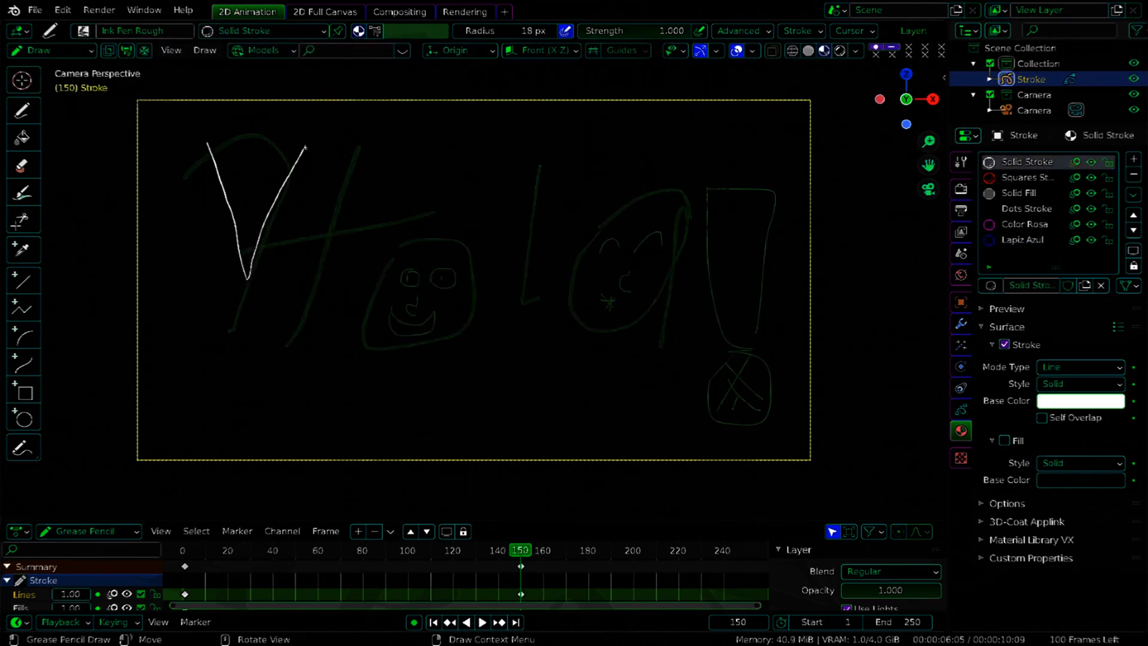
left_click_drag(314, 242, 357, 275)
mouse_move(420, 266)
left_mouse_down()
mouse_move(464, 195)
mouse_move(548, 278)
left_mouse_up()
left_click_drag(674, 186, 674, 256)
left_click_drag(749, 197, 756, 243)
Handwrite "que es" followed by a short dash below "Verdad" in white
left_click_drag(283, 340, 301, 441)
left_click_drag(265, 416, 315, 425)
left_click_drag(357, 349, 459, 397)
left_click_drag(552, 378, 575, 413)
left_click_drag(672, 326, 639, 416)
left_click_drag(731, 373, 770, 364)
Switch to the Lapiz Azul material and add blue outlines and small accents to the white letters
left_click(231, 35)
left_click(192, 142)
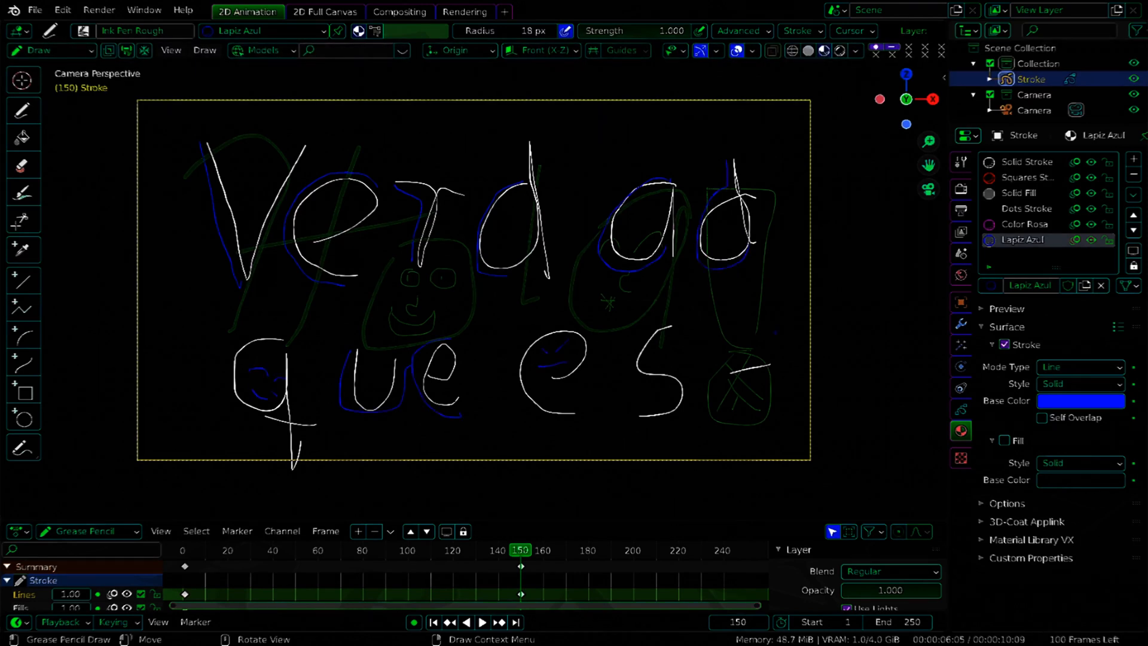
Handwrite "Muy" at frame 300 in the upper half of the camera frame with Lapiz Azul and a 74 px brush radius
left_click(713, 621)
left_click(738, 622)
type("300")
key("Return")
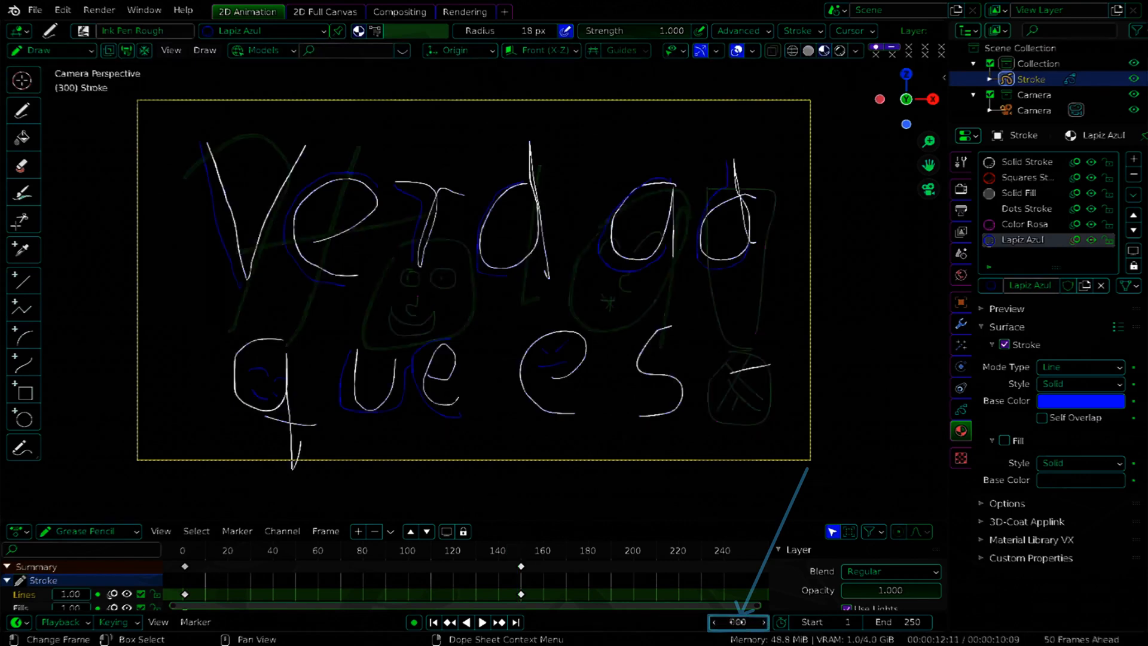
left_click_drag(476, 32, 496, 31)
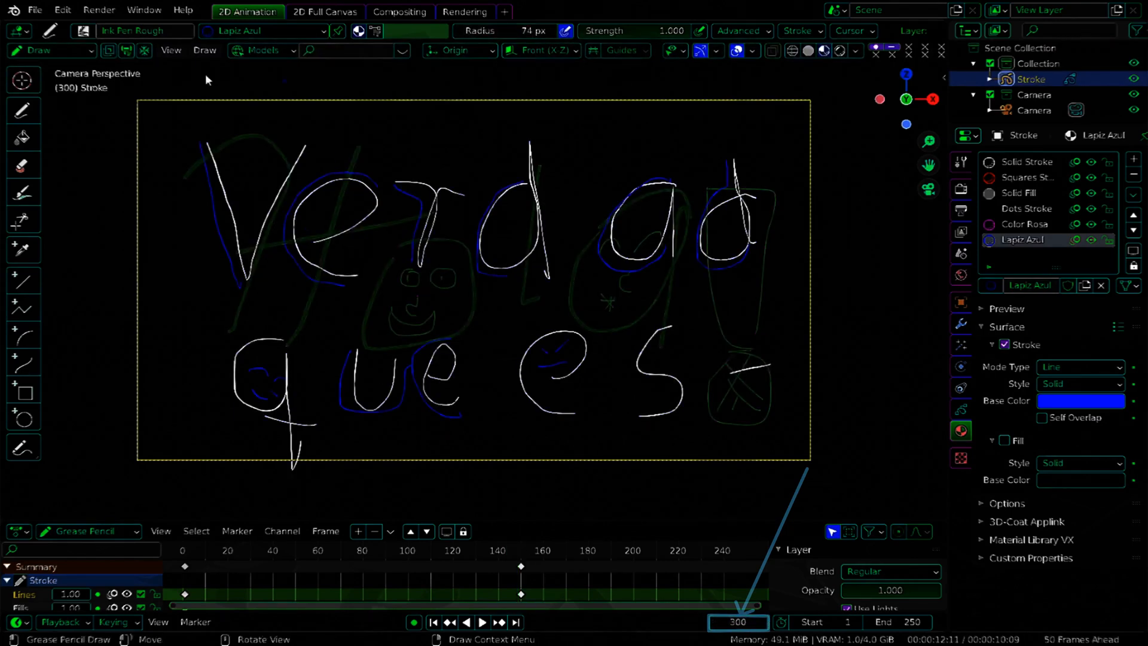
mouse_move(204, 183)
left_mouse_down()
mouse_move(269, 232)
mouse_move(407, 142)
mouse_move(416, 290)
left_mouse_up()
mouse_move(499, 158)
left_mouse_down()
mouse_move(488, 266)
mouse_move(585, 257)
left_mouse_up()
left_click_drag(629, 163, 643, 289)
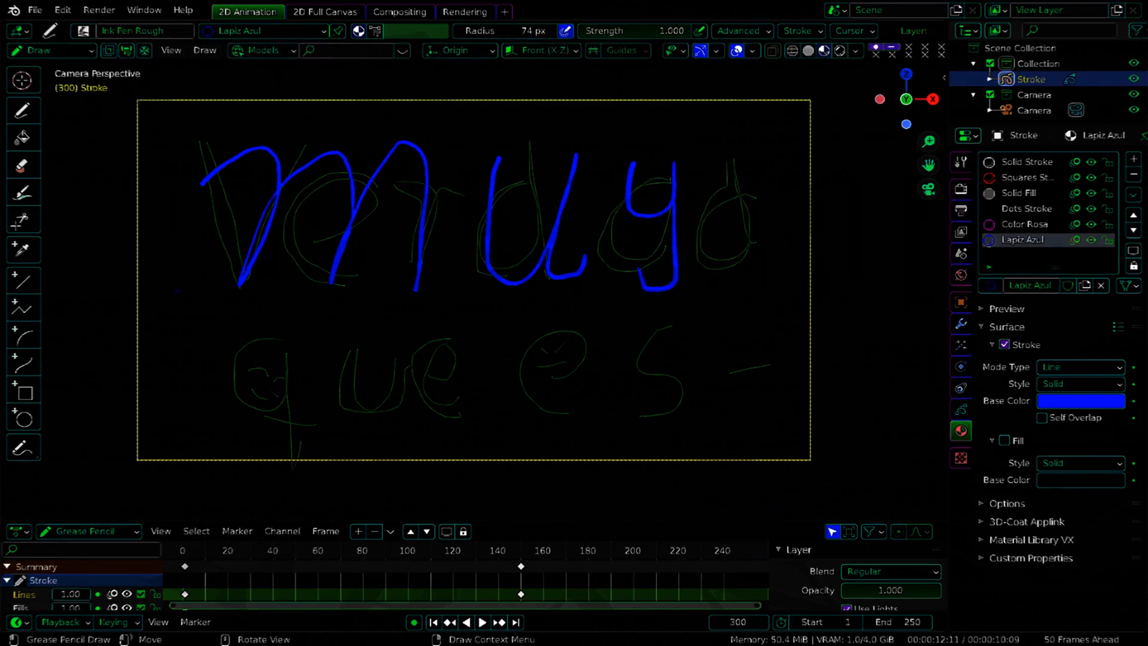
Handwrite "Fácil" below "Muy" in blue, including the accent on the "a"
left_click_drag(248, 326, 238, 424)
left_click_drag(186, 345, 310, 334)
mouse_move(225, 383)
left_mouse_down()
mouse_move(281, 363)
mouse_move(323, 412)
left_mouse_up()
left_click_drag(338, 382, 337, 415)
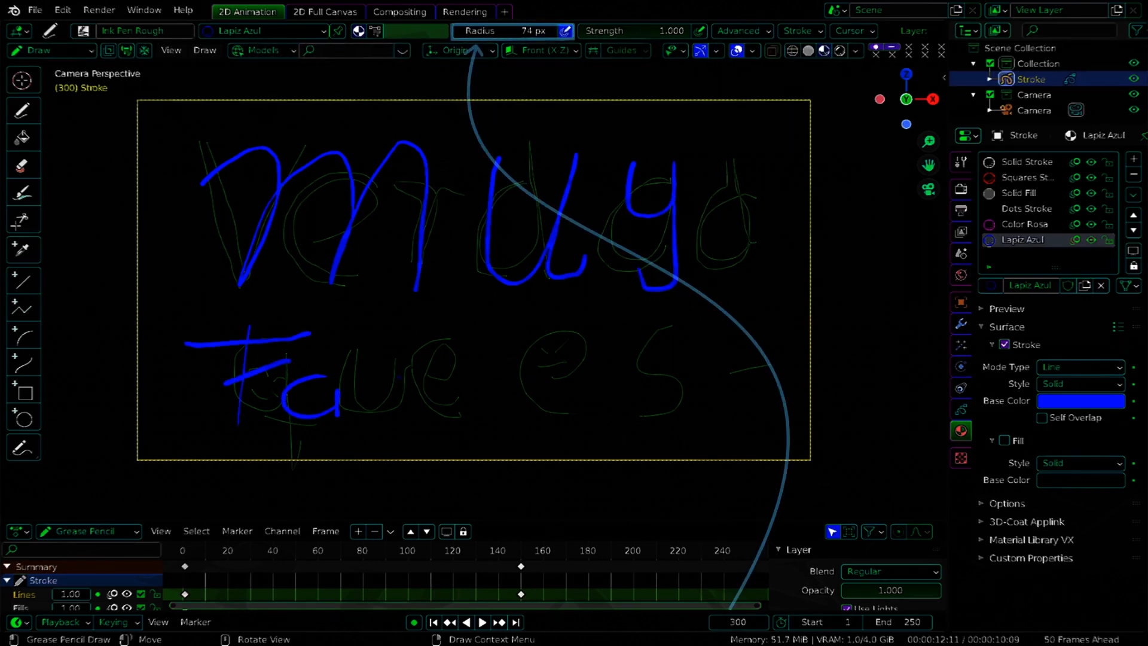
left_click_drag(413, 370, 404, 416)
left_click_drag(449, 383, 449, 409)
left_click_drag(486, 318, 482, 425)
left_click_drag(348, 348, 340, 358)
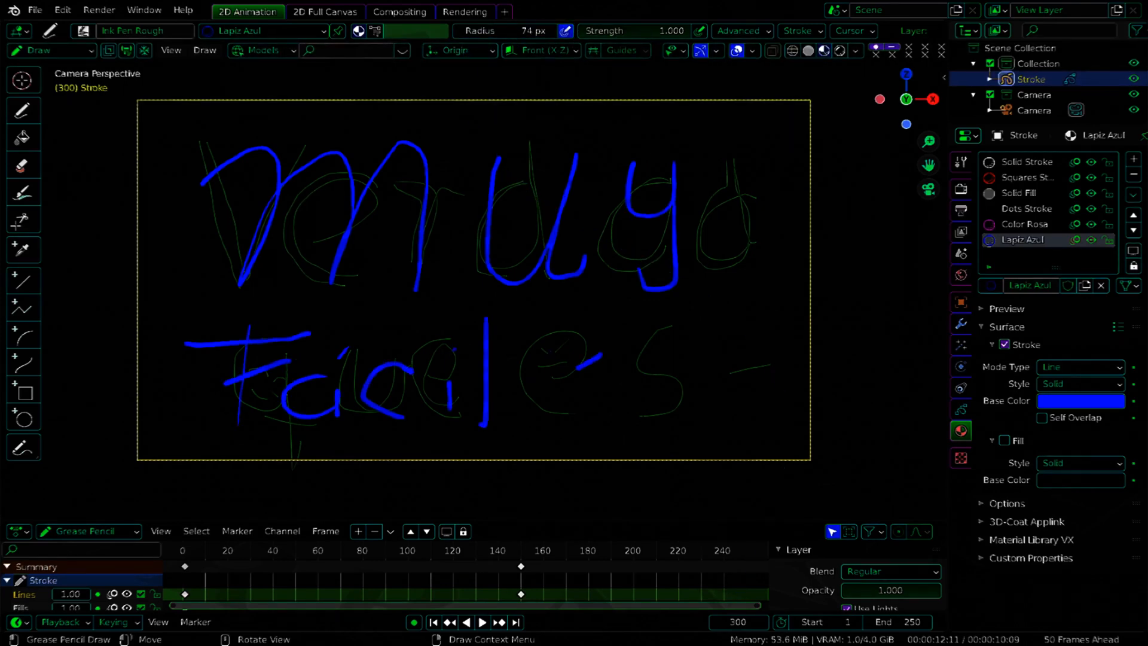
Handwrite "usar" beside "Fácil" in blue
mouse_move(547, 347)
left_mouse_down()
mouse_move(608, 333)
mouse_move(611, 412)
left_mouse_up()
left_click_drag(759, 350, 756, 359)
left_click_drag(760, 349, 763, 400)
left_click_drag(777, 342, 781, 391)
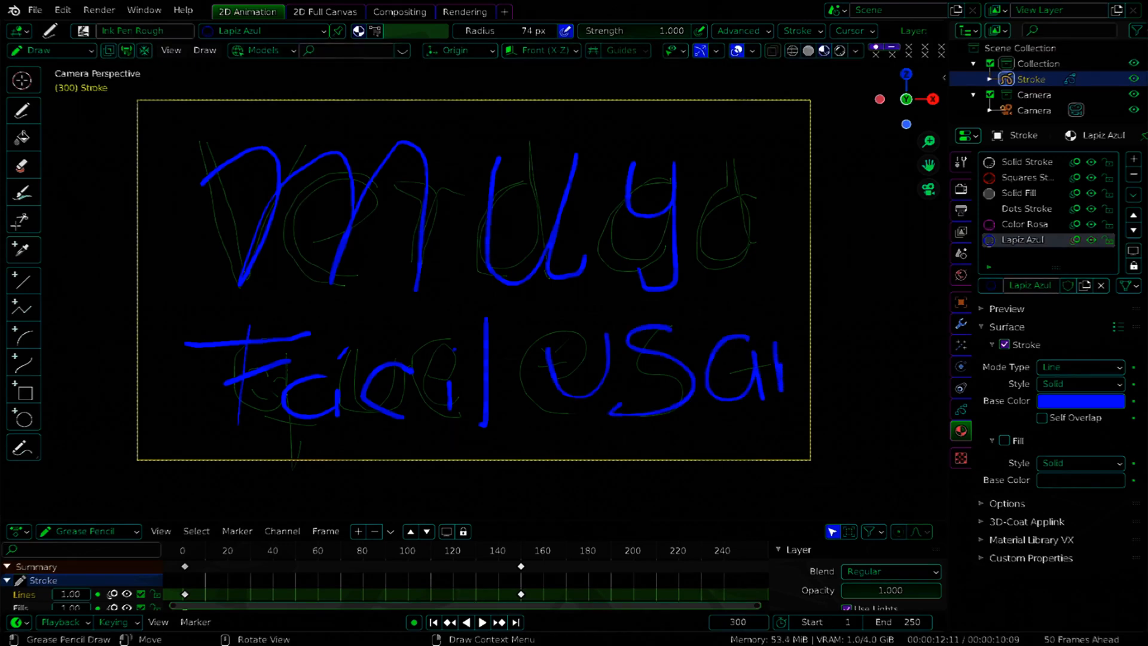
Using the Color Rosa material, draw short radiating dashes around "Fácil" and a cloud outline above the "y" of "Muy"
left_click(263, 30)
left_click(197, 127)
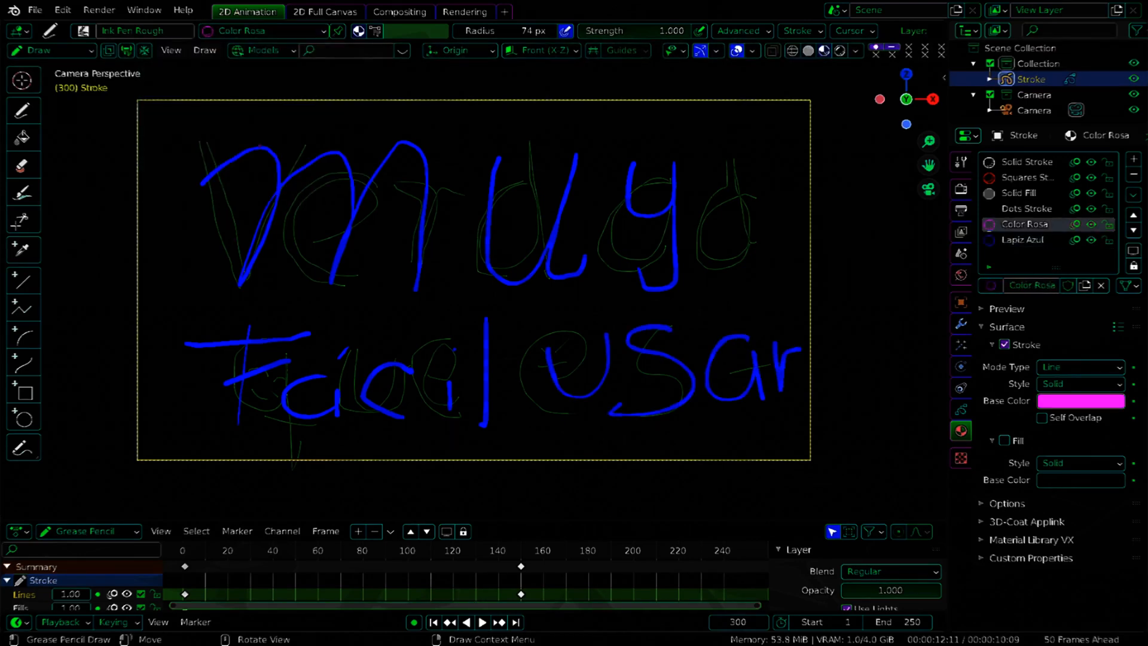
left_click_drag(191, 276, 220, 326)
left_click_drag(255, 289, 252, 316)
left_click_drag(398, 289, 383, 333)
left_click_drag(452, 294, 412, 343)
left_click_drag(485, 289, 466, 334)
left_click_drag(549, 313, 515, 360)
left_click_drag(500, 400, 530, 420)
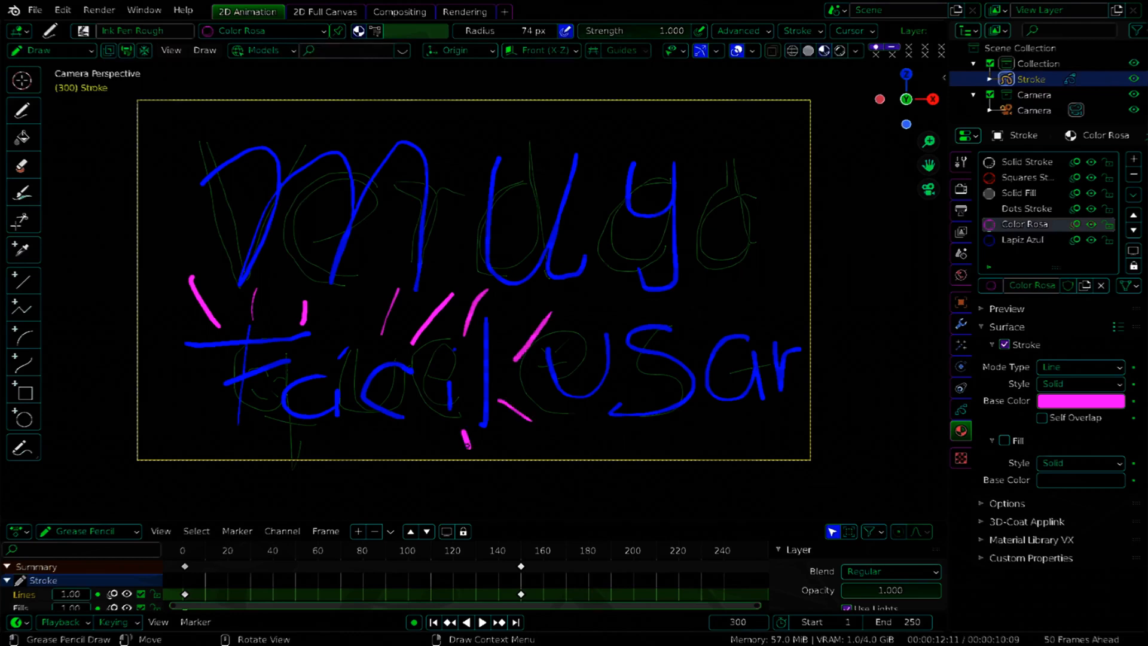
left_click_drag(339, 442, 299, 468)
left_click_drag(193, 422, 241, 415)
left_click_drag(169, 365, 202, 370)
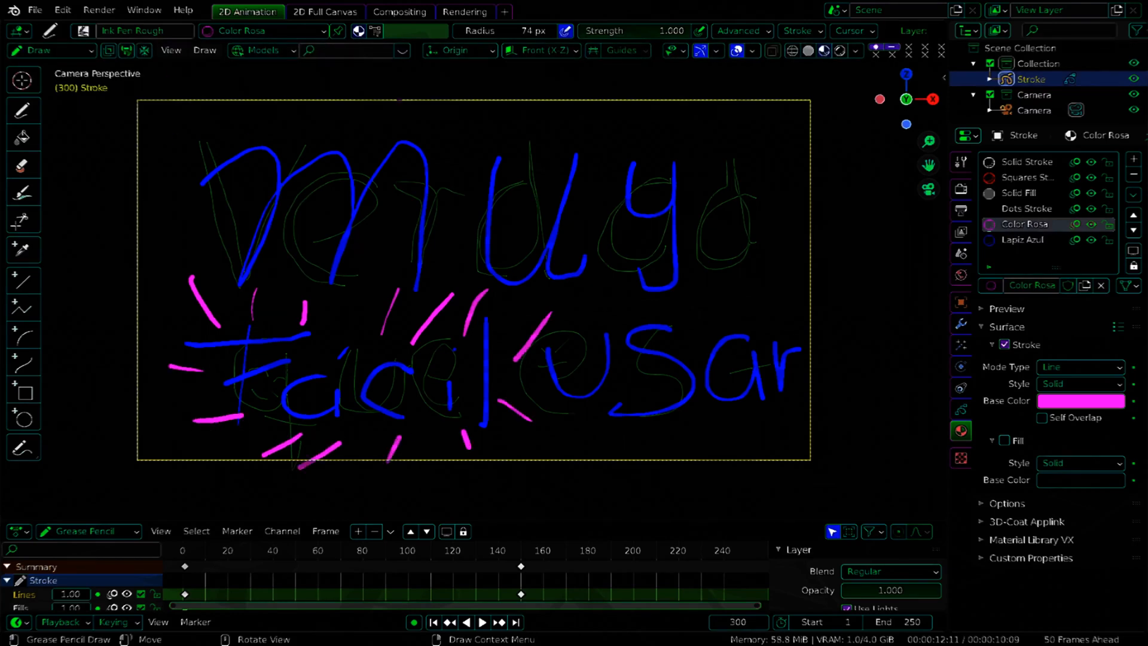
mouse_move(653, 122)
left_mouse_down()
mouse_move(777, 120)
mouse_move(644, 118)
left_mouse_up()
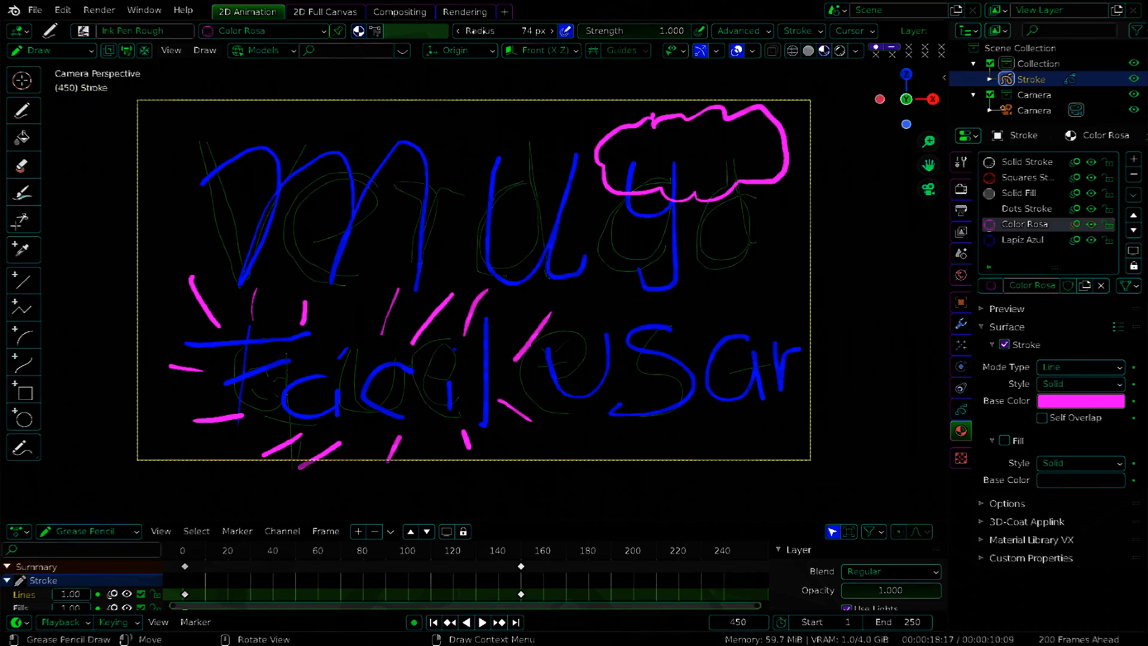
Handwrite "Blender" in large pink letters across the camera frame at frame 450 with a 125 px brush radius
left_click_drag(481, 31, 492, 31)
left_click_drag(206, 146, 174, 395)
mouse_move(163, 175)
left_mouse_down()
mouse_move(257, 205)
mouse_move(129, 426)
left_mouse_up()
left_click_drag(381, 144, 345, 337)
mouse_move(377, 290)
left_mouse_down()
mouse_move(436, 329)
mouse_move(526, 230)
mouse_move(515, 331)
left_mouse_up()
left_click_drag(598, 240, 595, 323)
left_click_drag(620, 143, 595, 326)
mouse_move(650, 240)
left_mouse_down()
mouse_move(625, 275)
mouse_move(669, 298)
left_mouse_up()
mouse_move(673, 245)
left_mouse_down()
mouse_move(697, 333)
mouse_move(768, 205)
left_mouse_up()
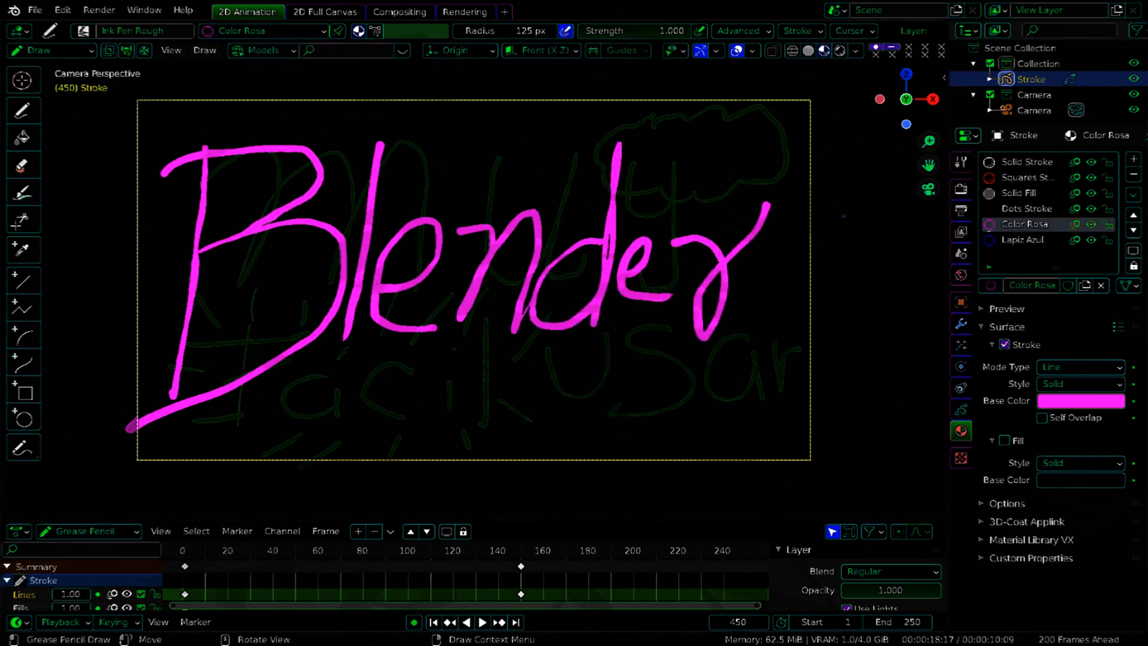
Using the red Squares Stroke material, draw a large question mark with its dot after "Blender"
left_click(233, 31)
left_click(213, 81)
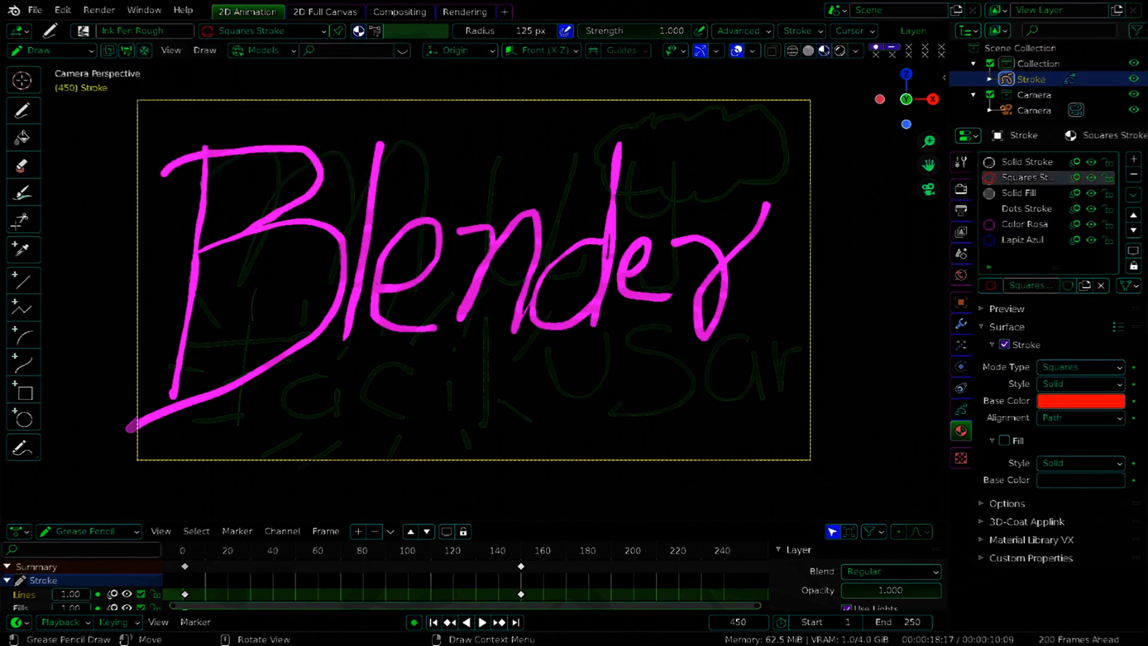
mouse_move(722, 185)
left_mouse_down()
mouse_move(764, 153)
mouse_move(787, 179)
mouse_move(786, 262)
mouse_move(765, 293)
left_mouse_up()
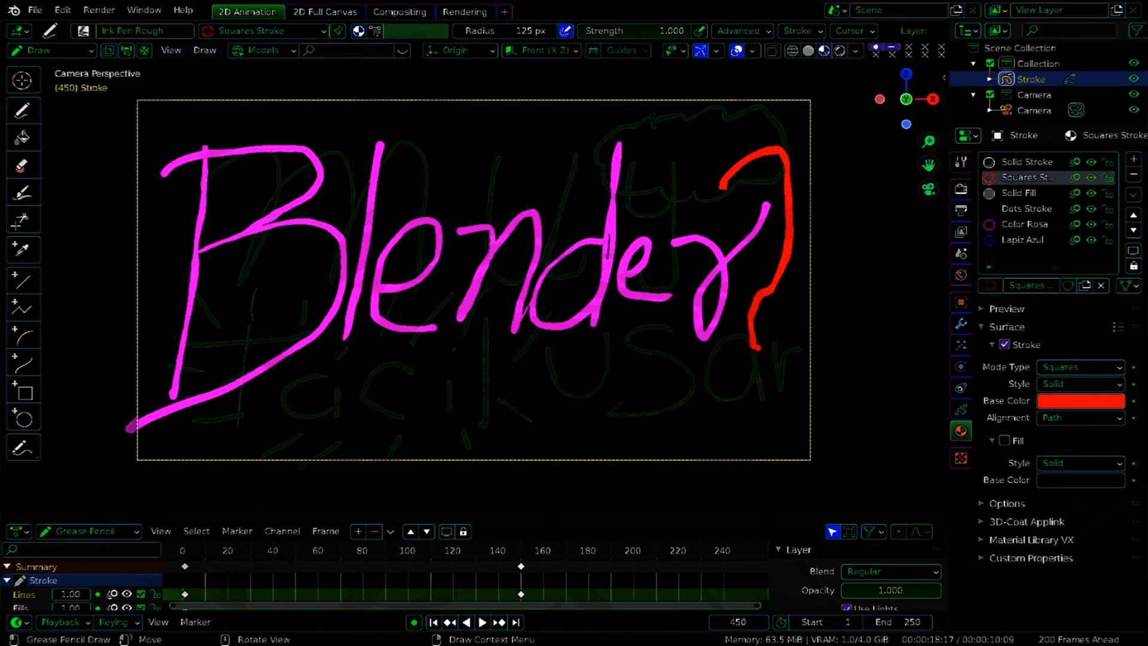
left_click_drag(759, 381, 739, 385)
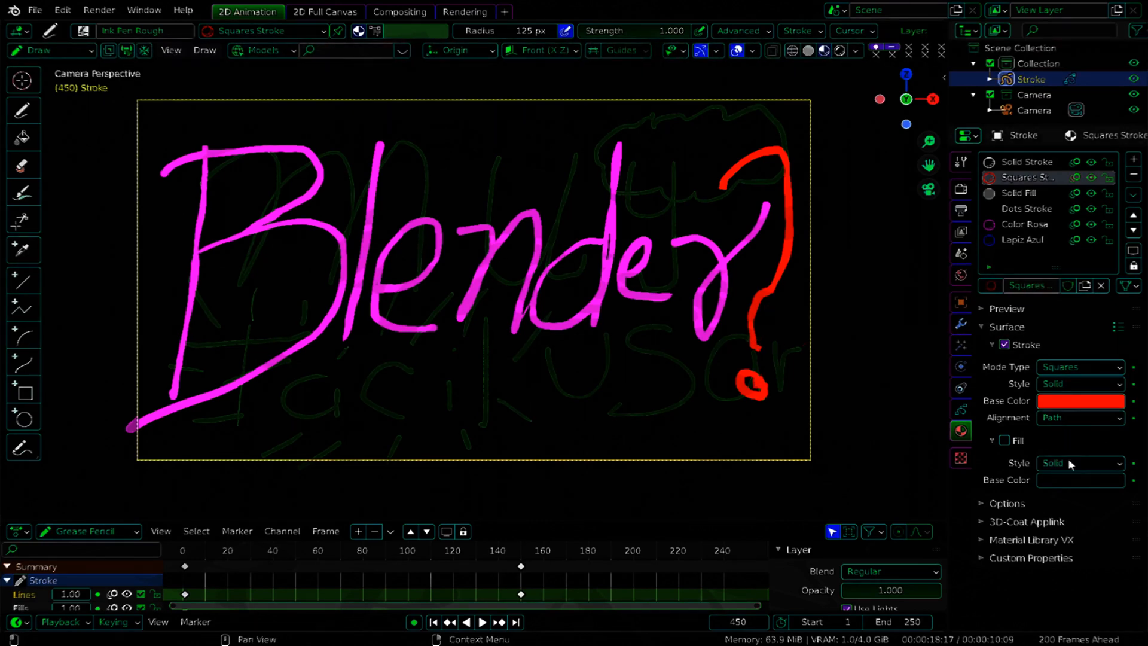
Switch the Squares Stroke material's mode type to Line and draw a red face with X eyes and a tongue above the "en" of "Blender"
left_click(1079, 368)
left_click(1070, 400)
left_click_drag(426, 122, 459, 148)
left_click_drag(468, 110, 440, 148)
left_click_drag(496, 118, 514, 147)
left_click_drag(526, 112, 488, 148)
left_click_drag(432, 168, 491, 171)
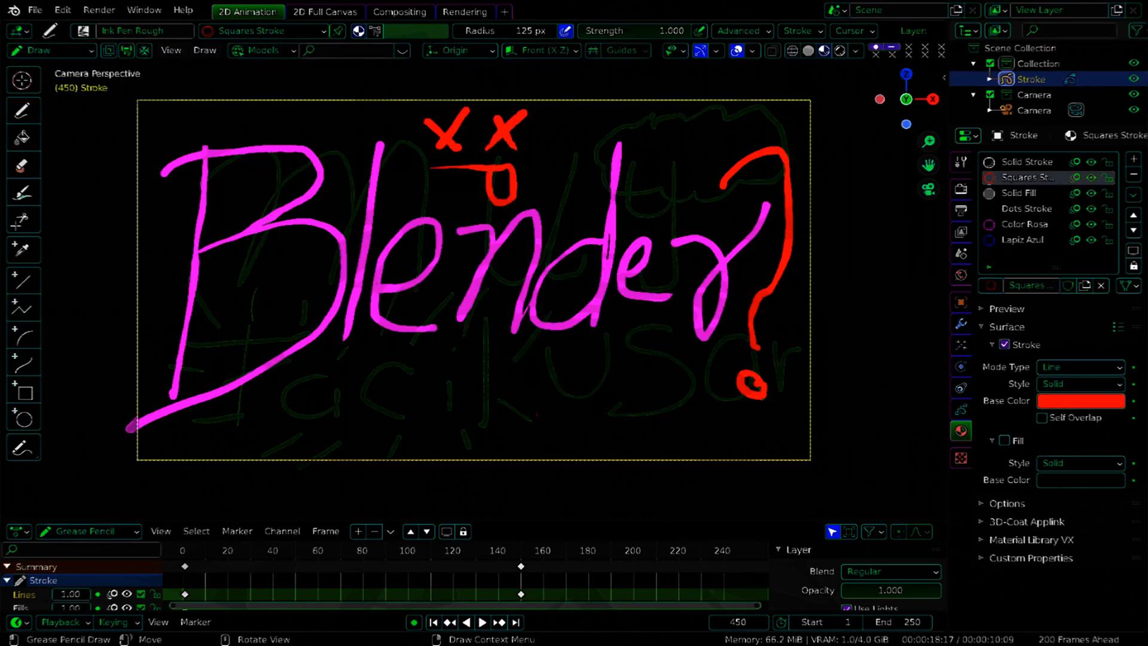
Set the scene's end frame to 600 and save the project with Save As
scroll(464, 577, "down", 5)
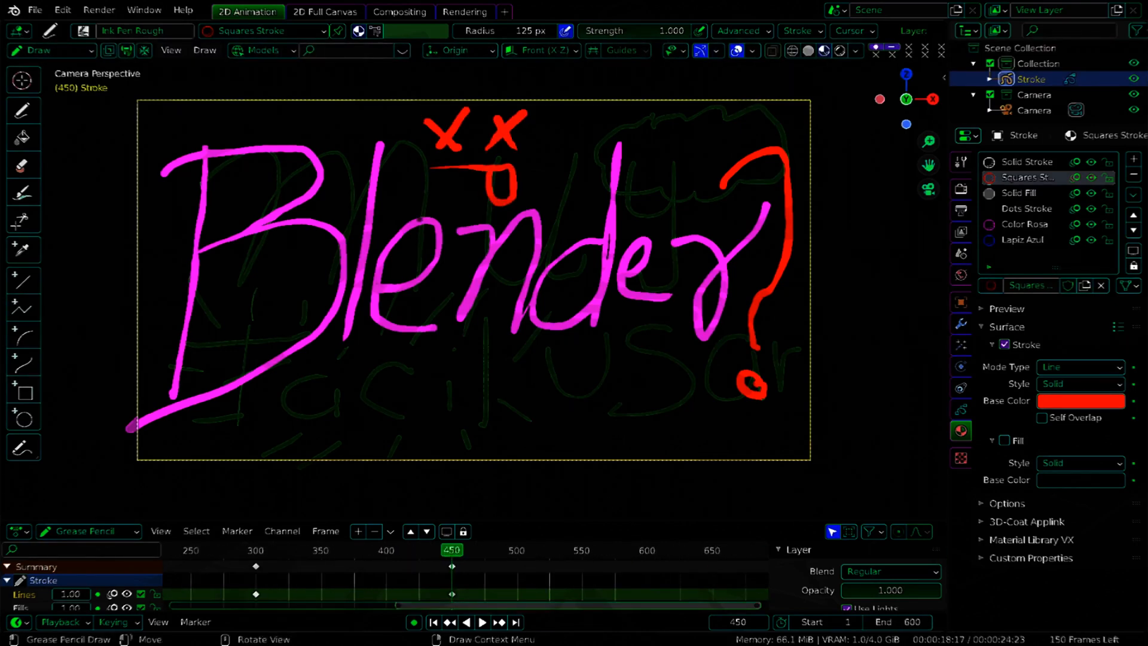
left_click(34, 10)
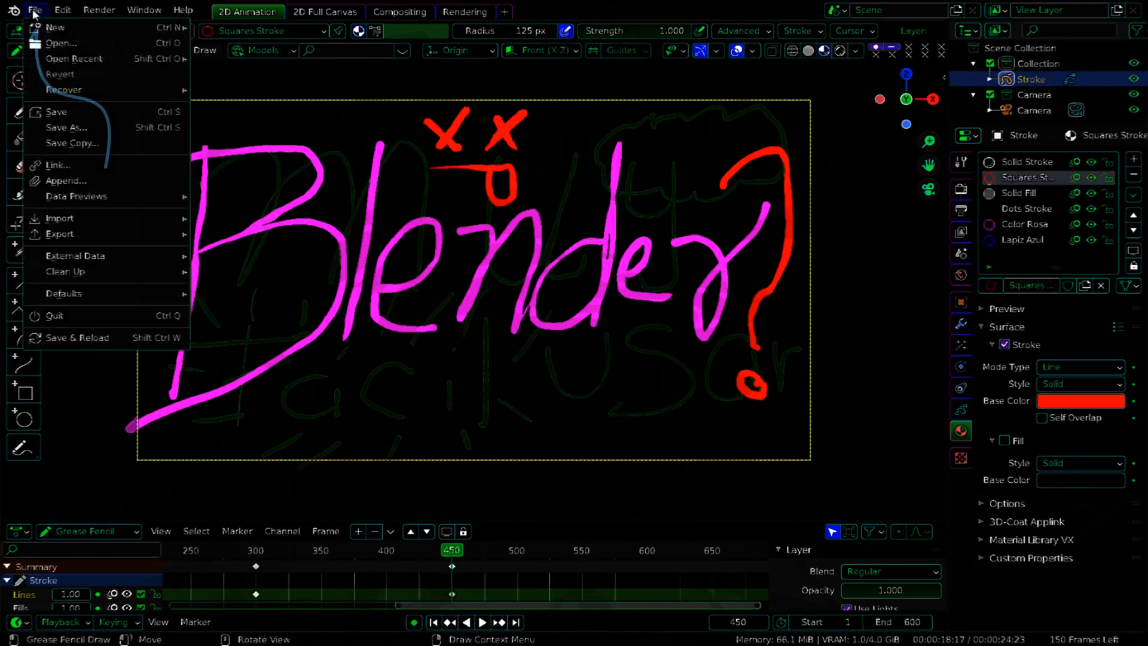
left_click(56, 130)
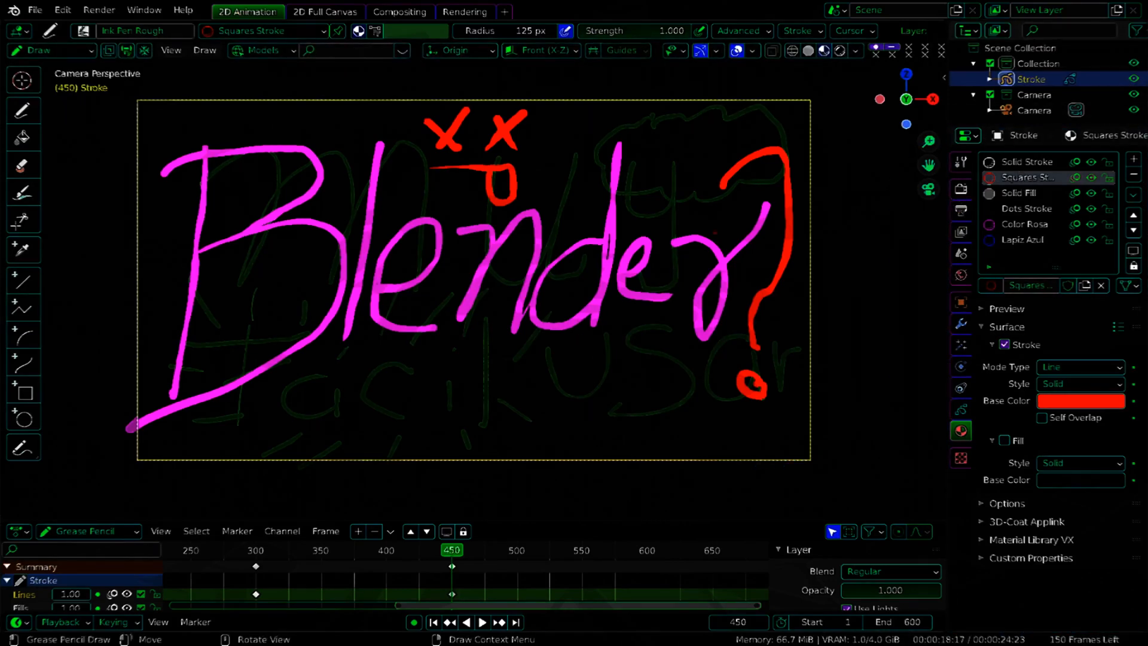
Return to frame 1, add a Build modifier to the Stroke object, and widen the area showing its settings
left_click(960, 323)
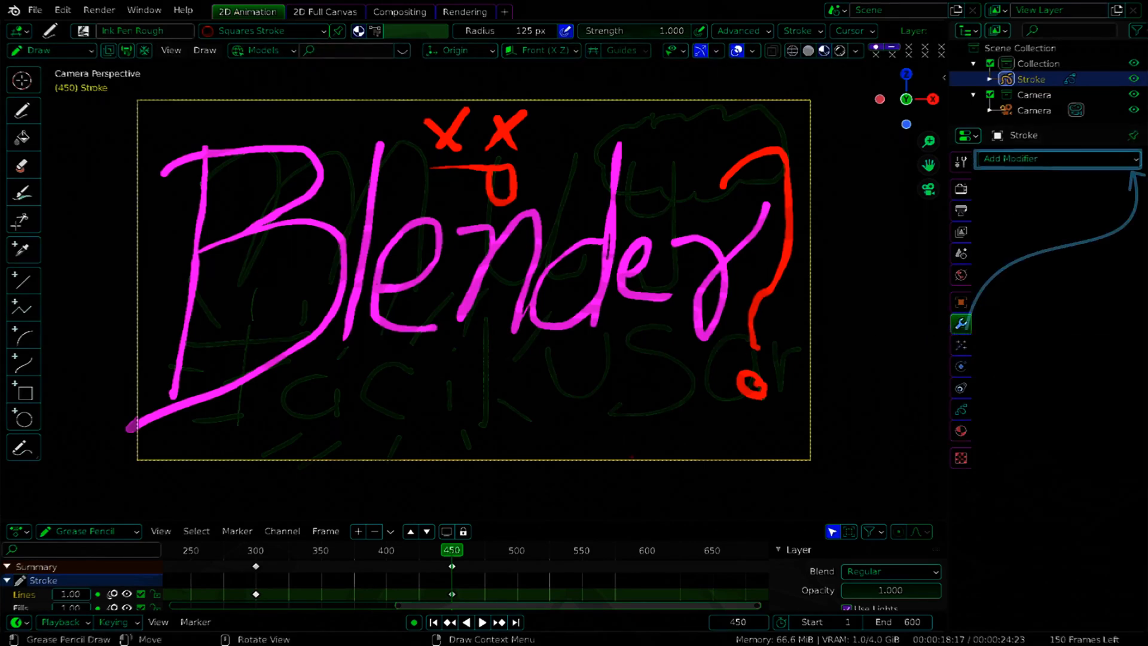
left_click(433, 622)
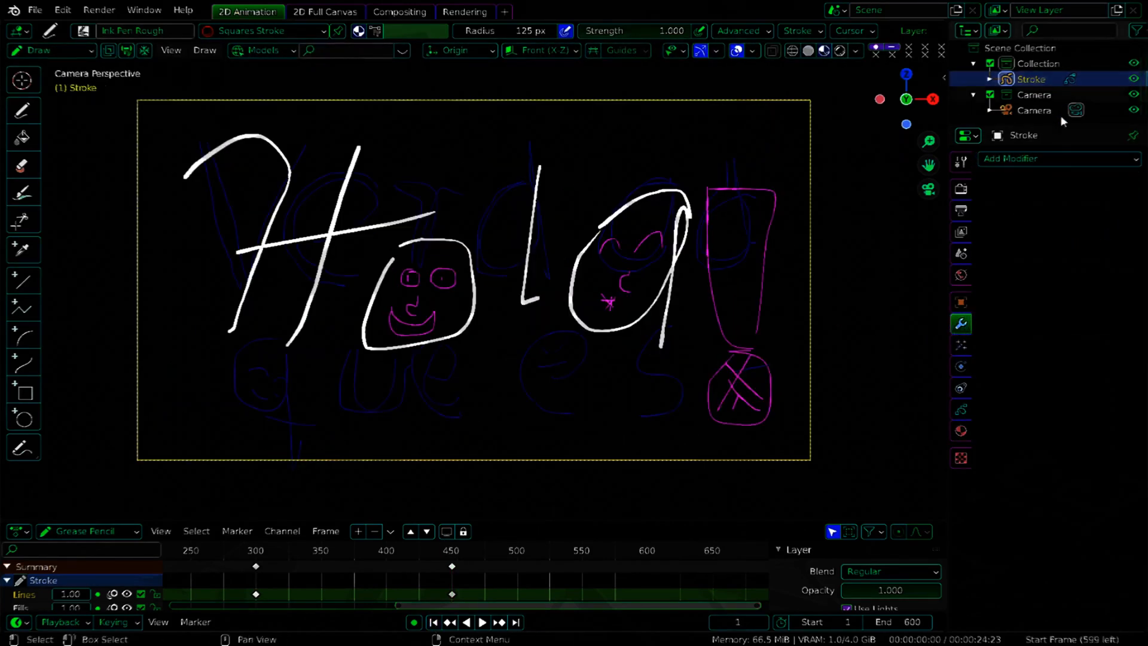
left_click(1049, 159)
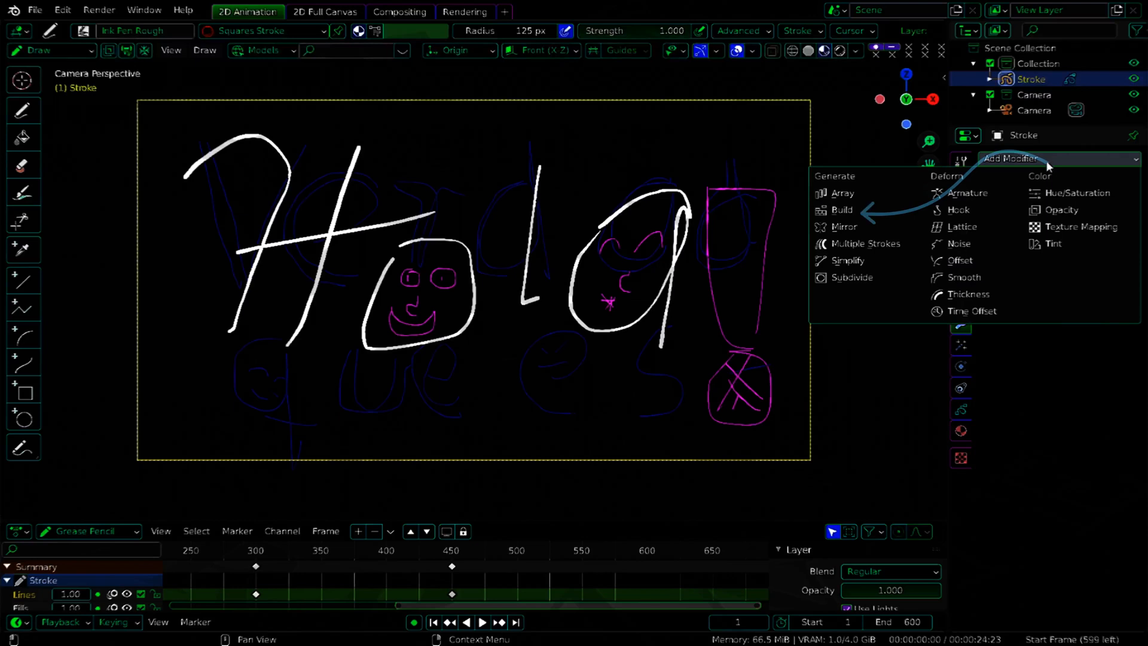
left_click(843, 209)
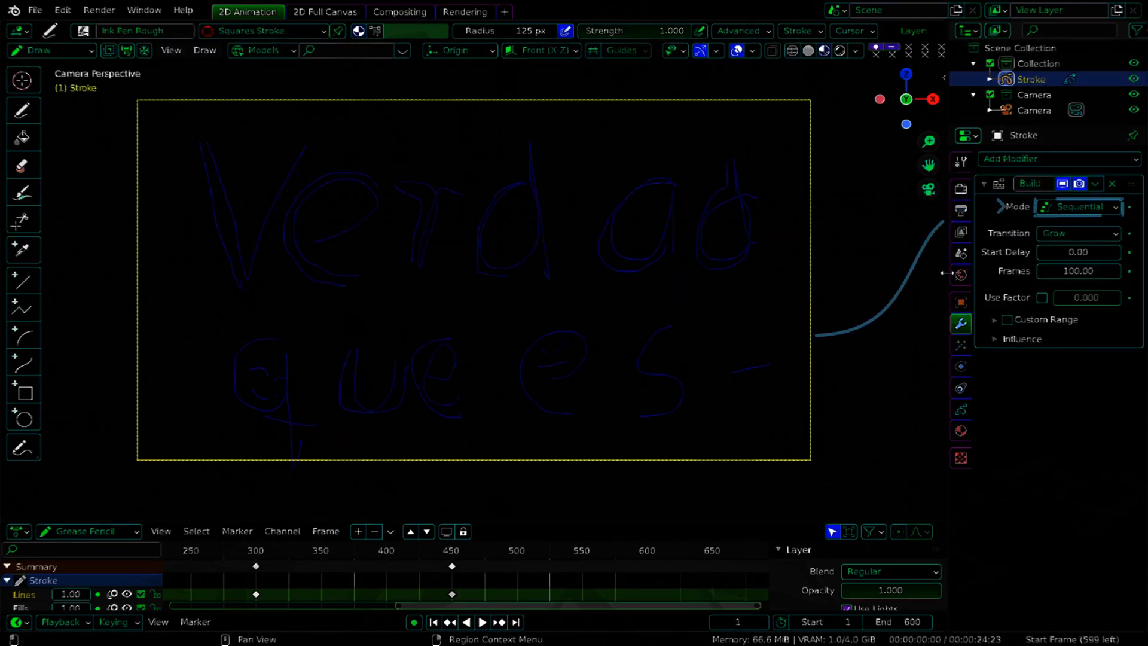
left_click_drag(949, 272, 888, 272)
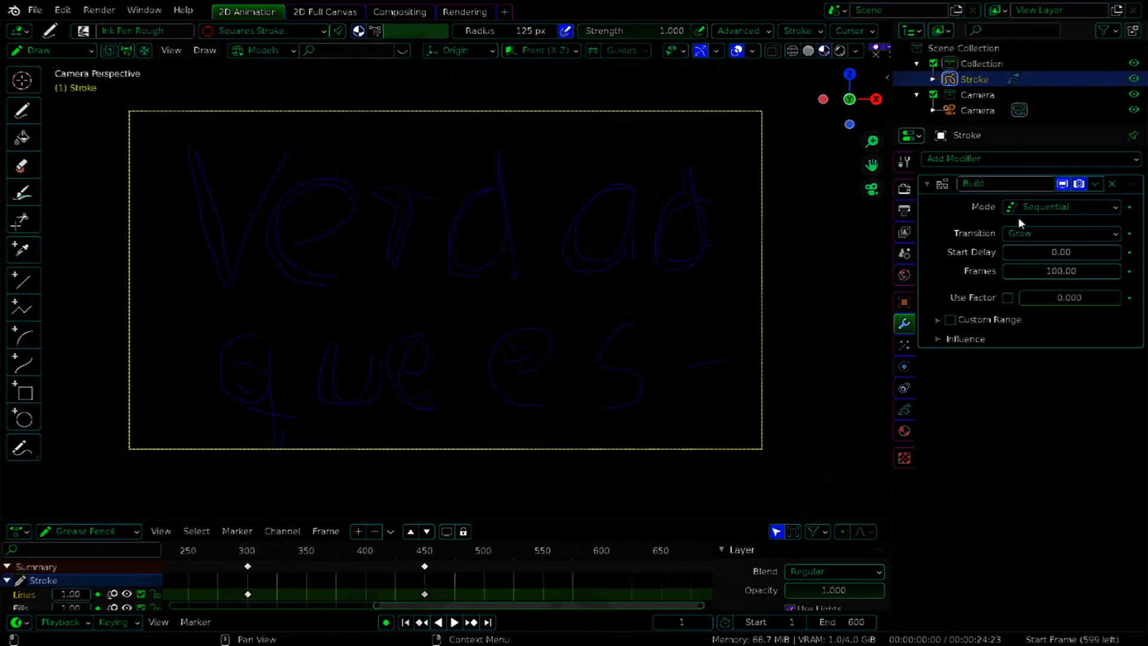
Set the Build modifier to Sequential mode with the Grow transition and a start delay of 0
left_click(1110, 210)
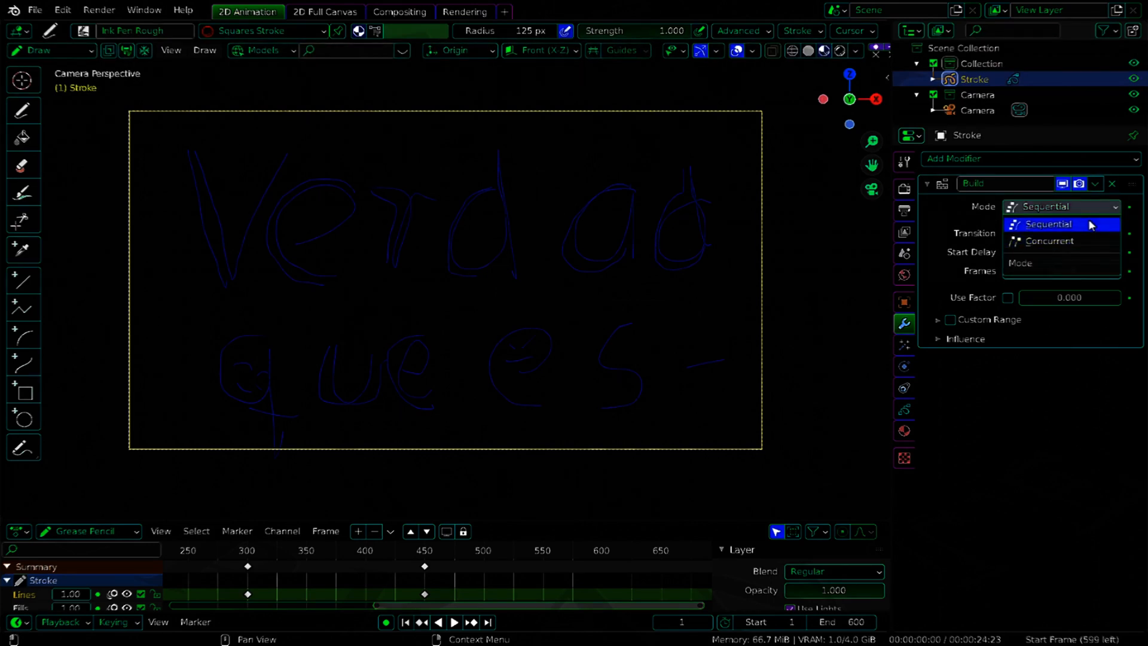
left_click(1089, 221)
left_click(1109, 235)
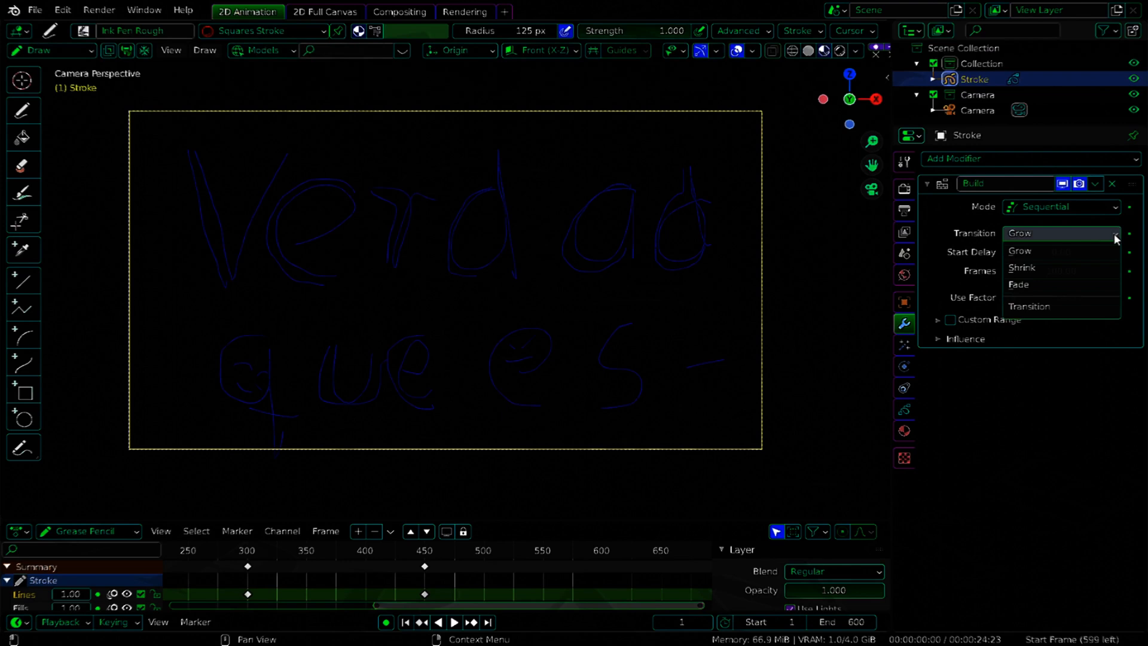
left_click(1068, 250)
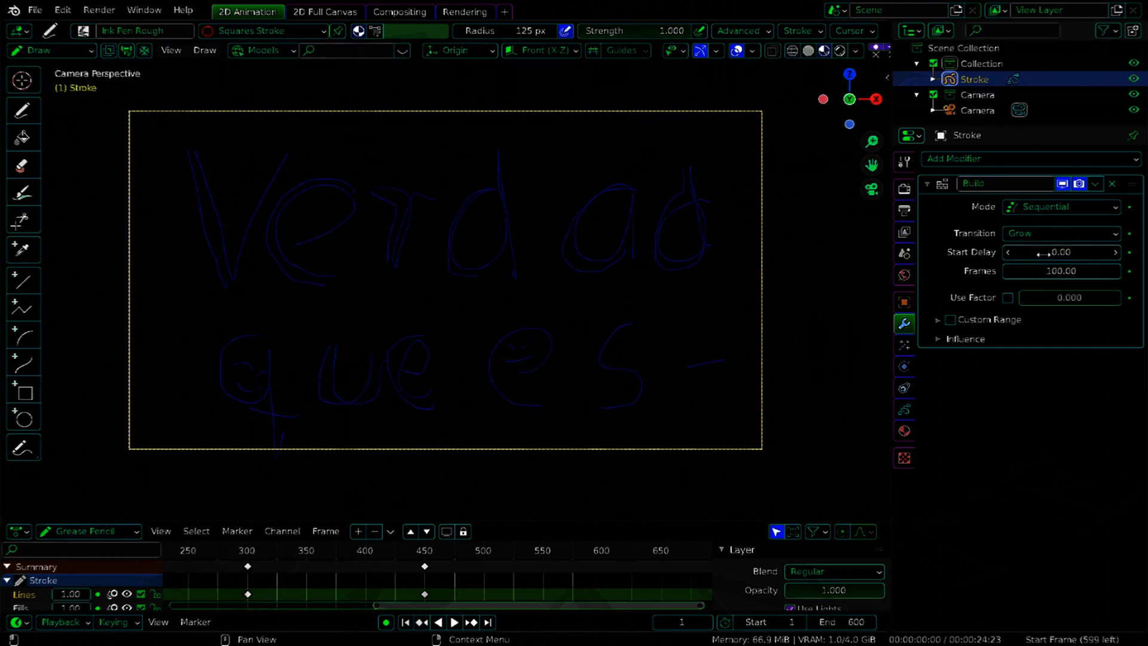
left_click(1044, 253)
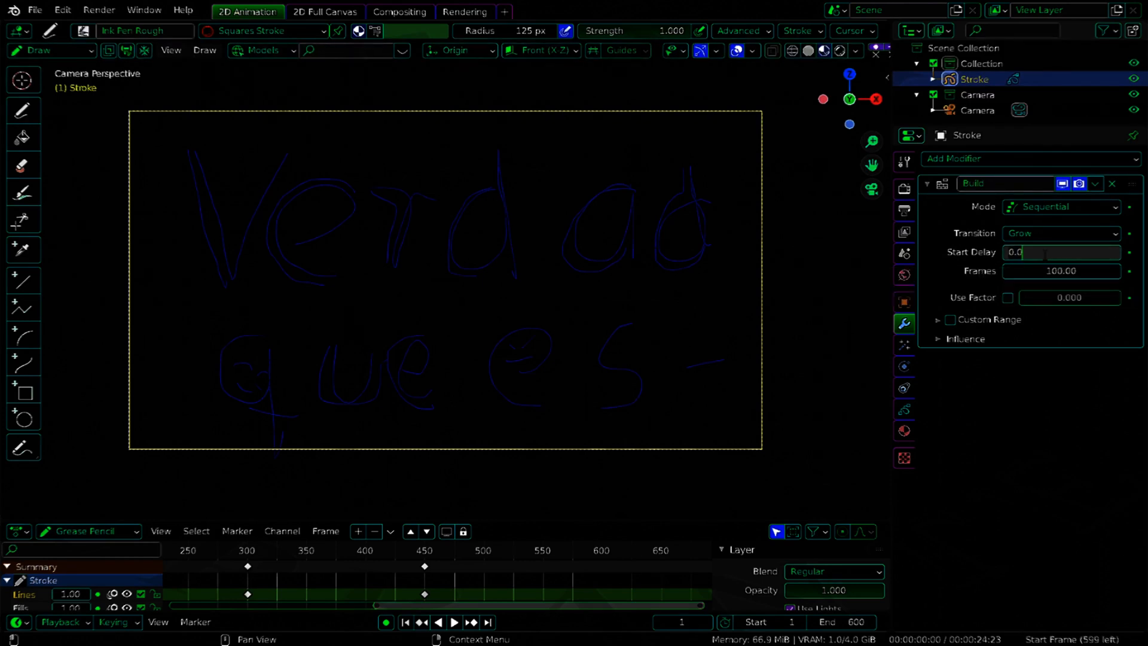
key("Return")
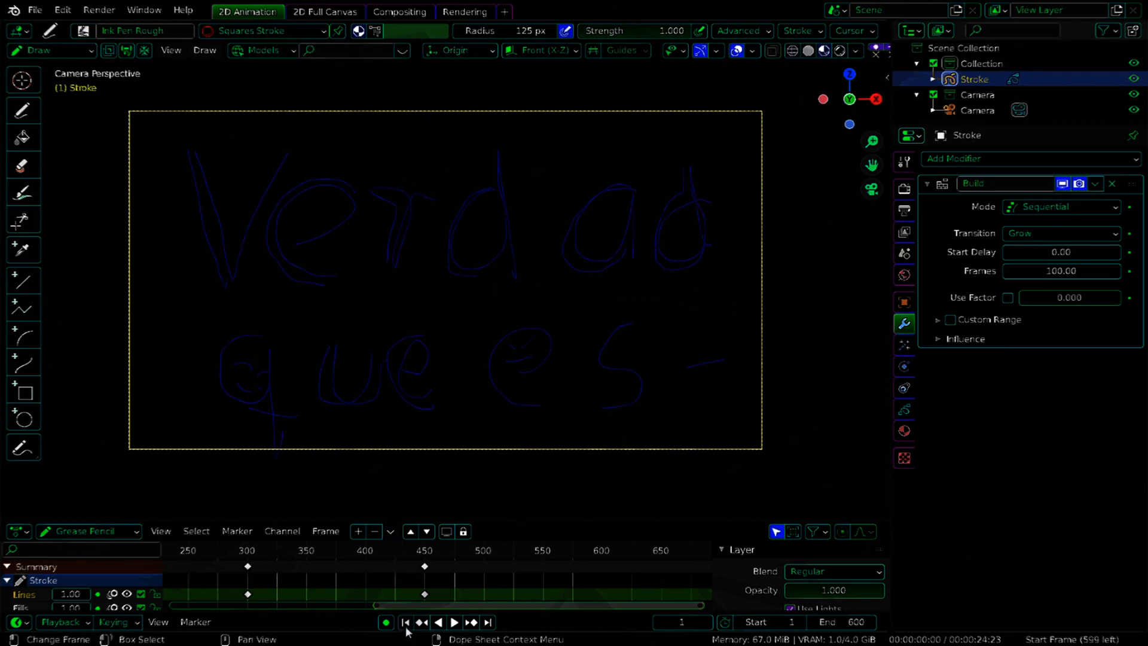
Play the animation through to frame 600 to check the stroke build-up, and return to frame 1
left_click(454, 623)
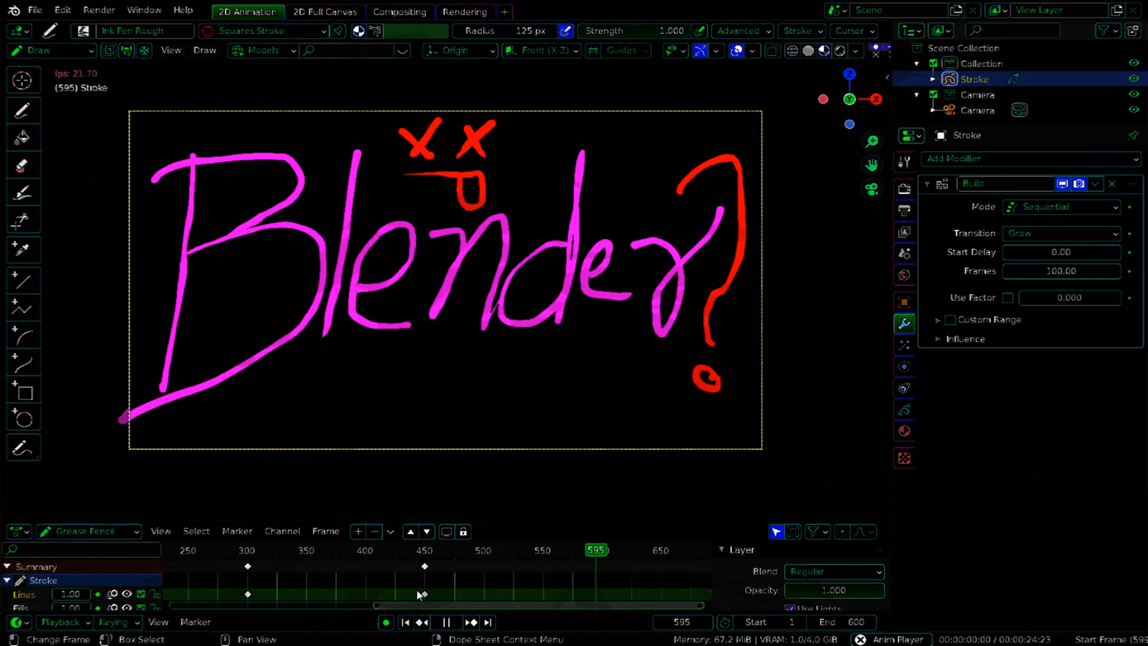
key("space")
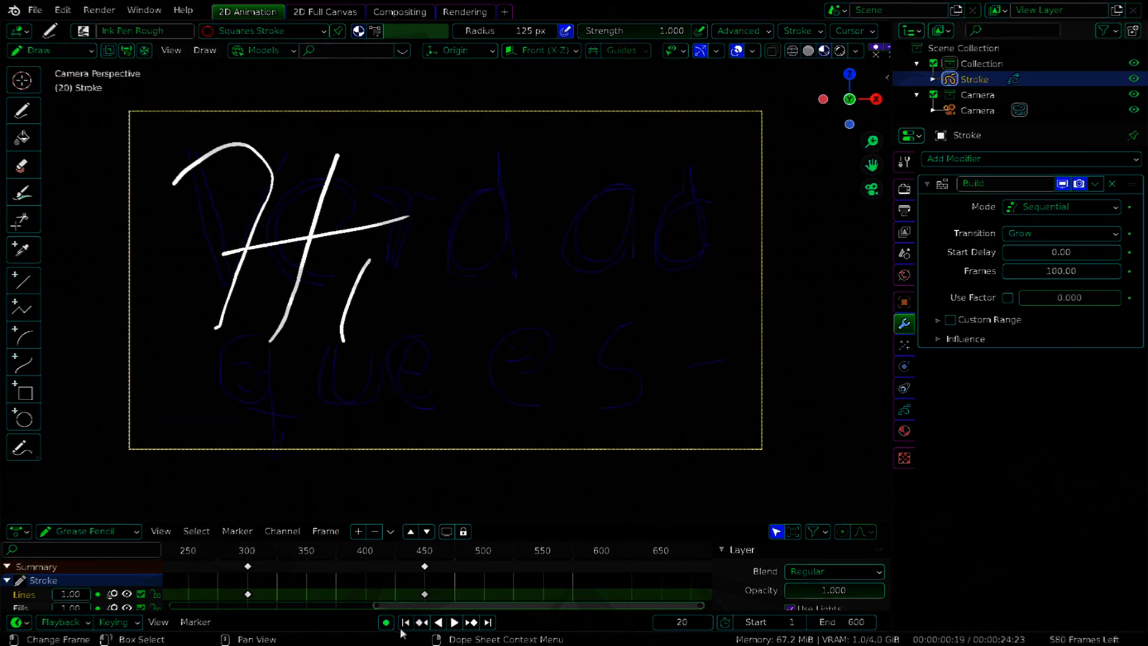
left_click(408, 622)
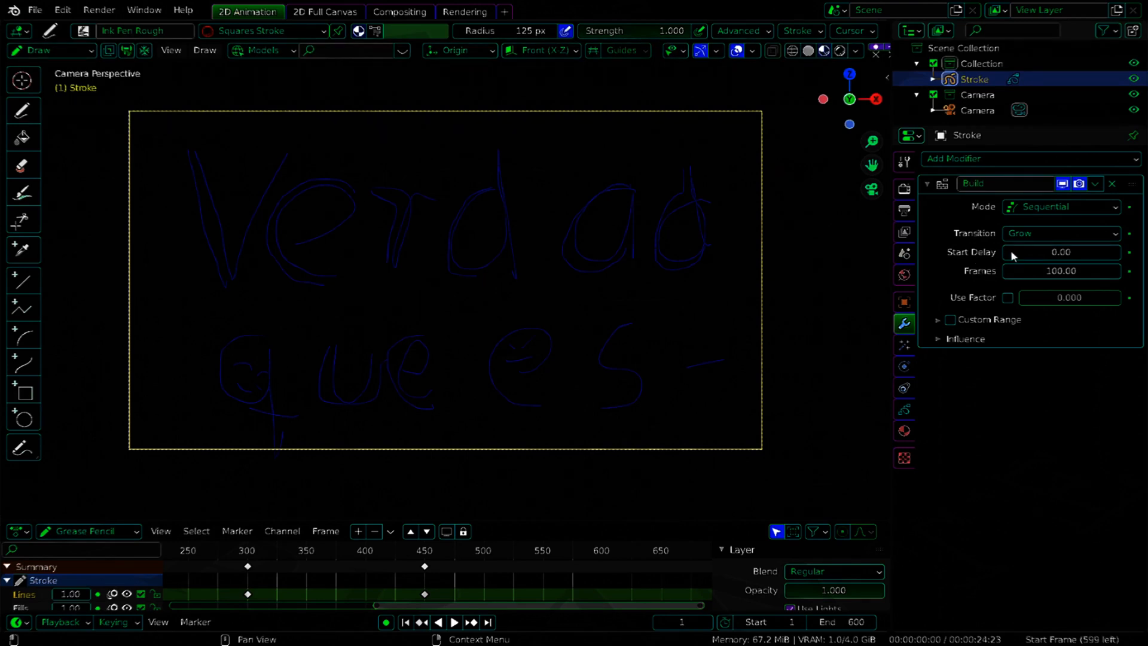
Set the Build modifier's start delay to 30 frames
left_click(1045, 254)
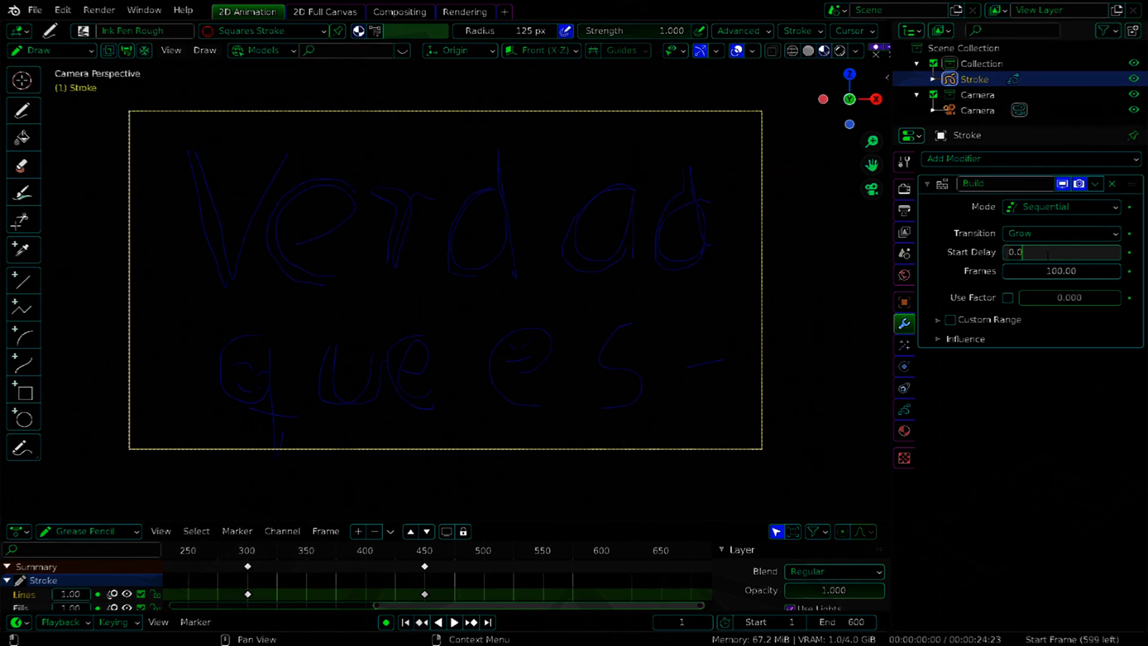
type("30")
key("Return")
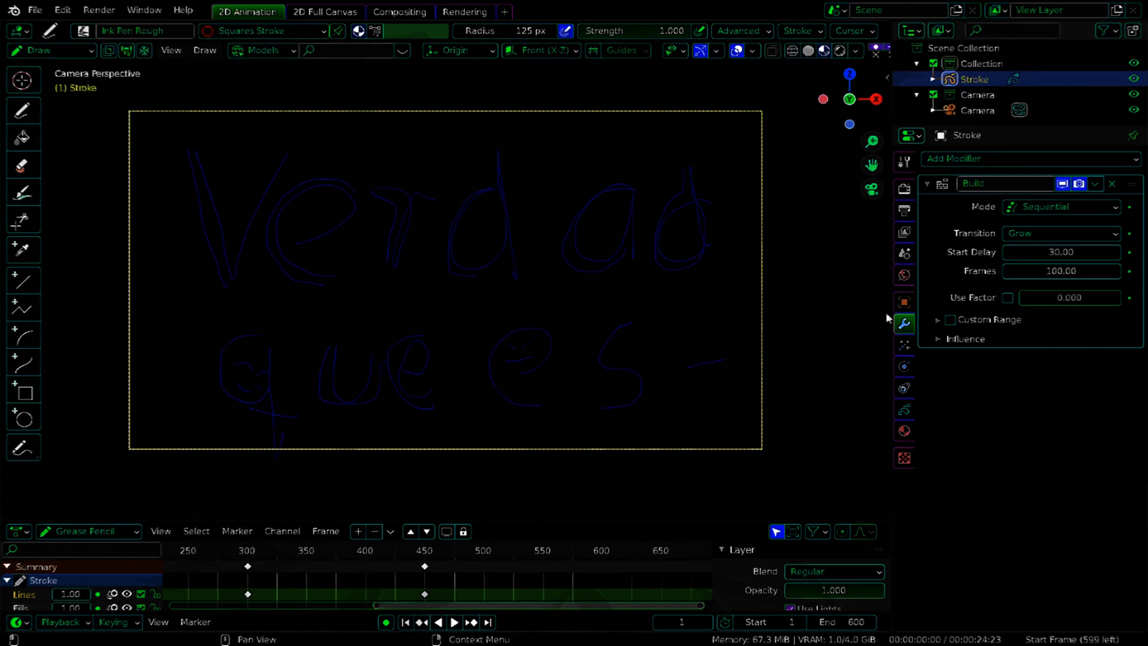
Play back the delayed stroke build-up while fitting frames 0 to 600 into the timeline, and stop playback
left_click(454, 623)
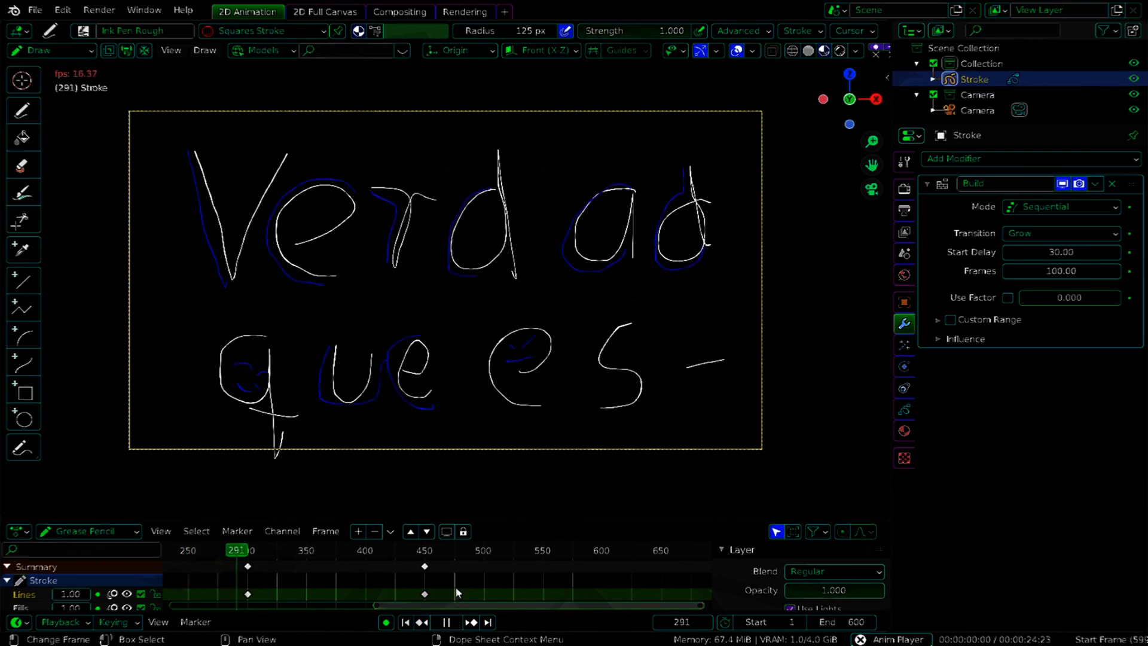
scroll(455, 587, "down", 2)
scroll(318, 591, "down", 2)
scroll(224, 576, "down", 3)
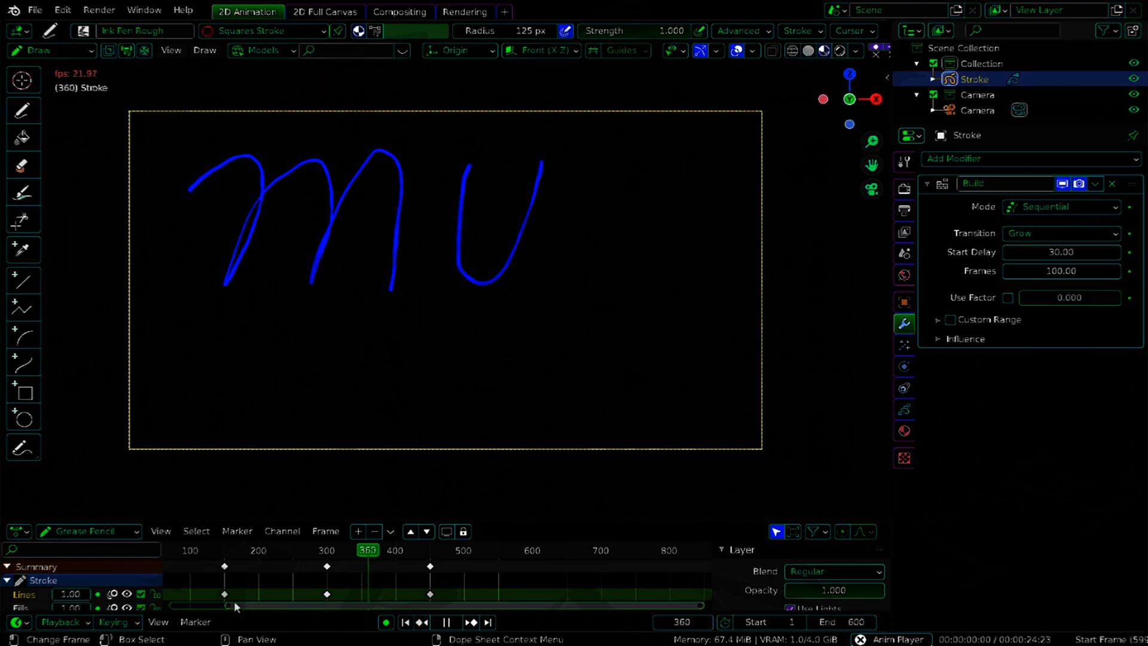
left_click_drag(227, 606, 175, 612)
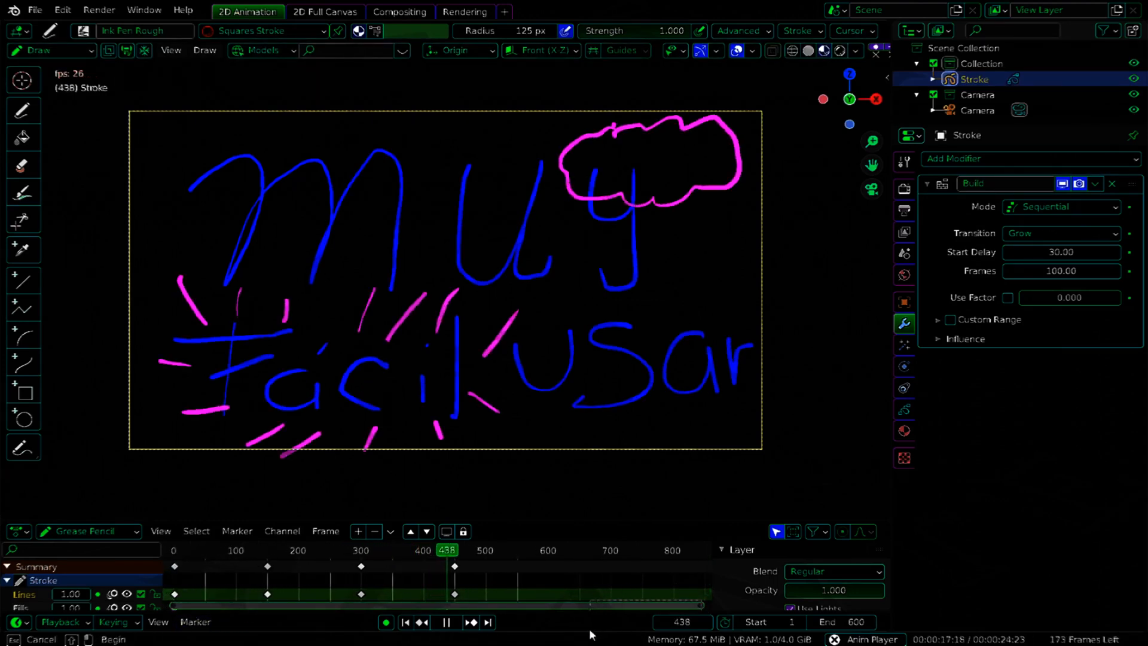
left_click_drag(589, 629, 591, 629)
mouse_move(701, 605)
left_mouse_down()
mouse_move(582, 617)
mouse_move(550, 603)
left_mouse_up()
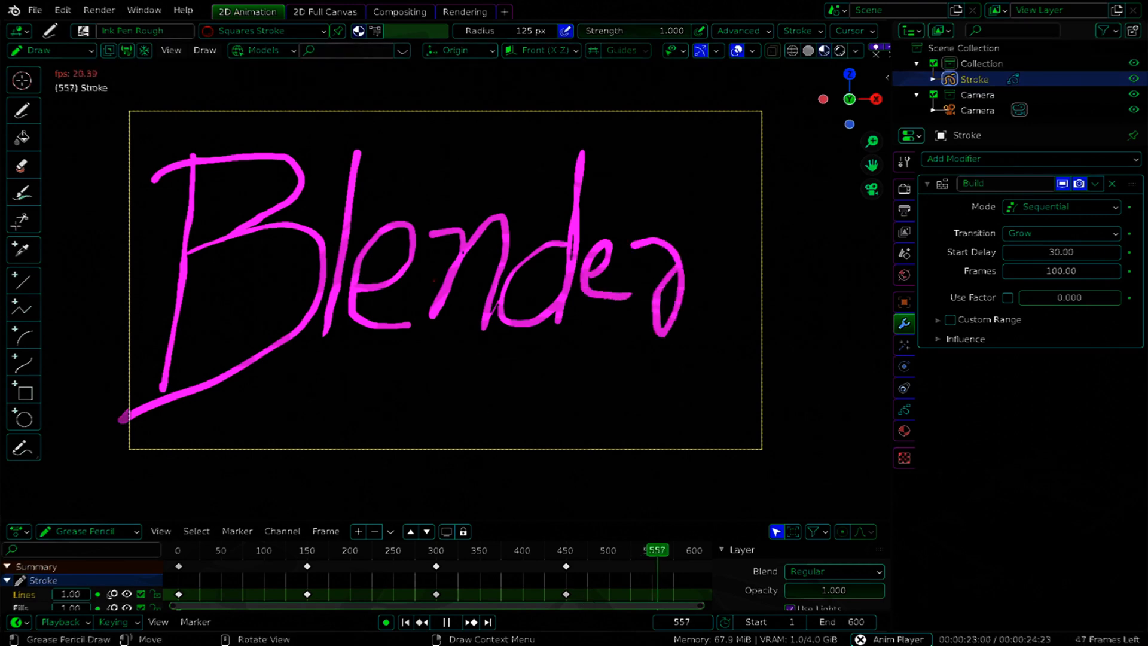
left_click(446, 622)
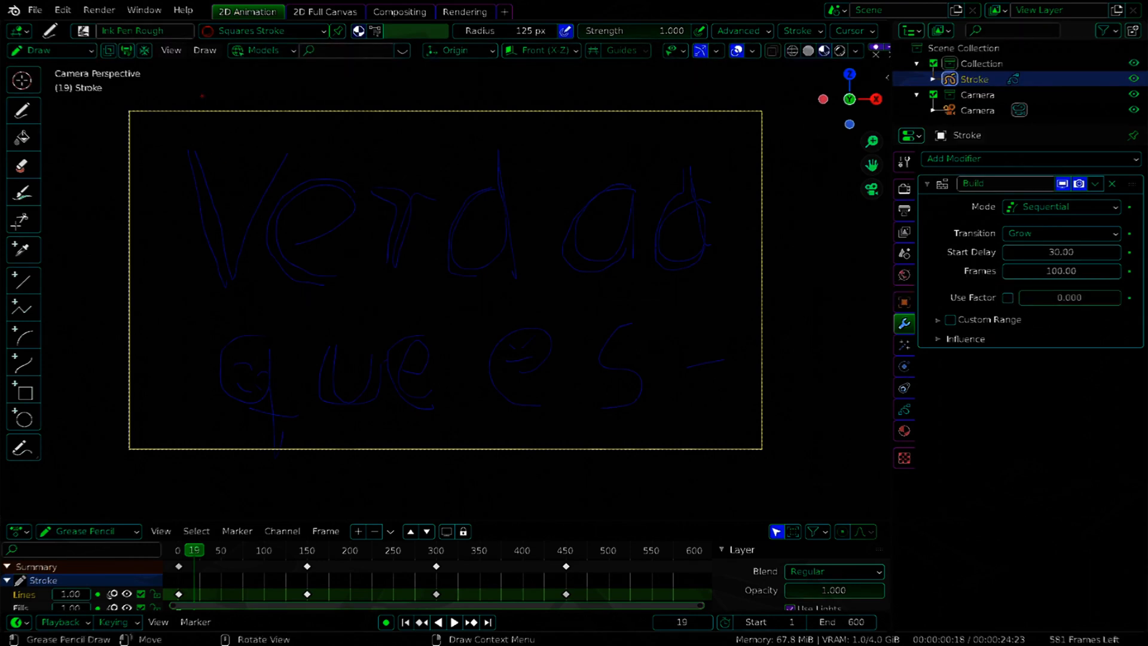
Save the project file and set the Eevee render samples to 1
left_click(35, 10)
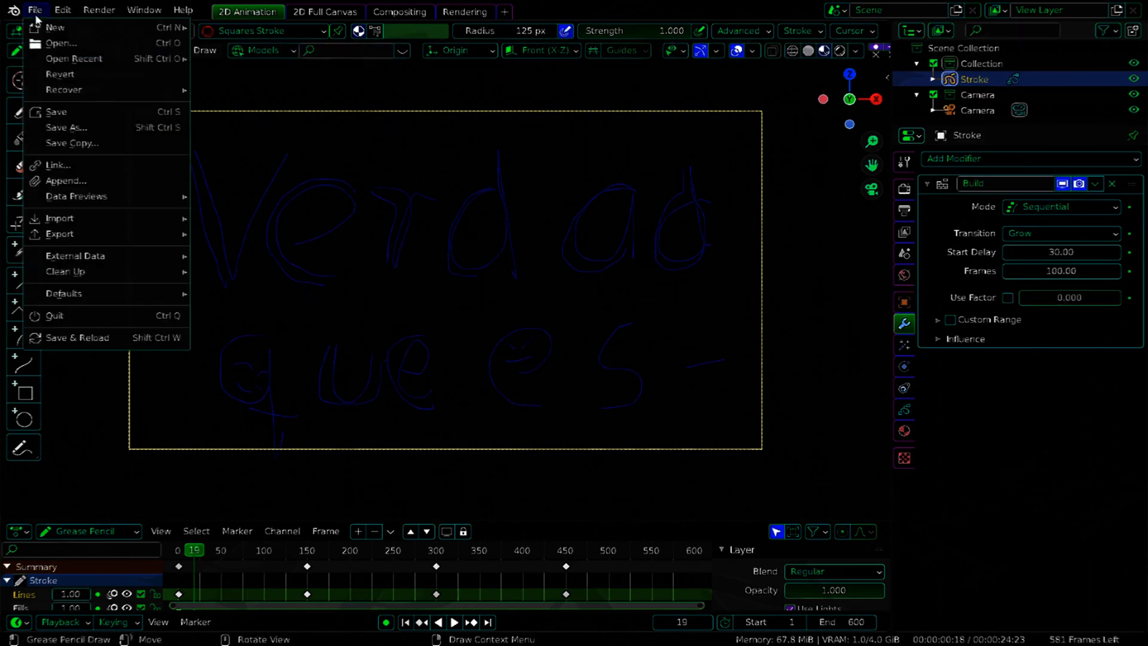
left_click(72, 111)
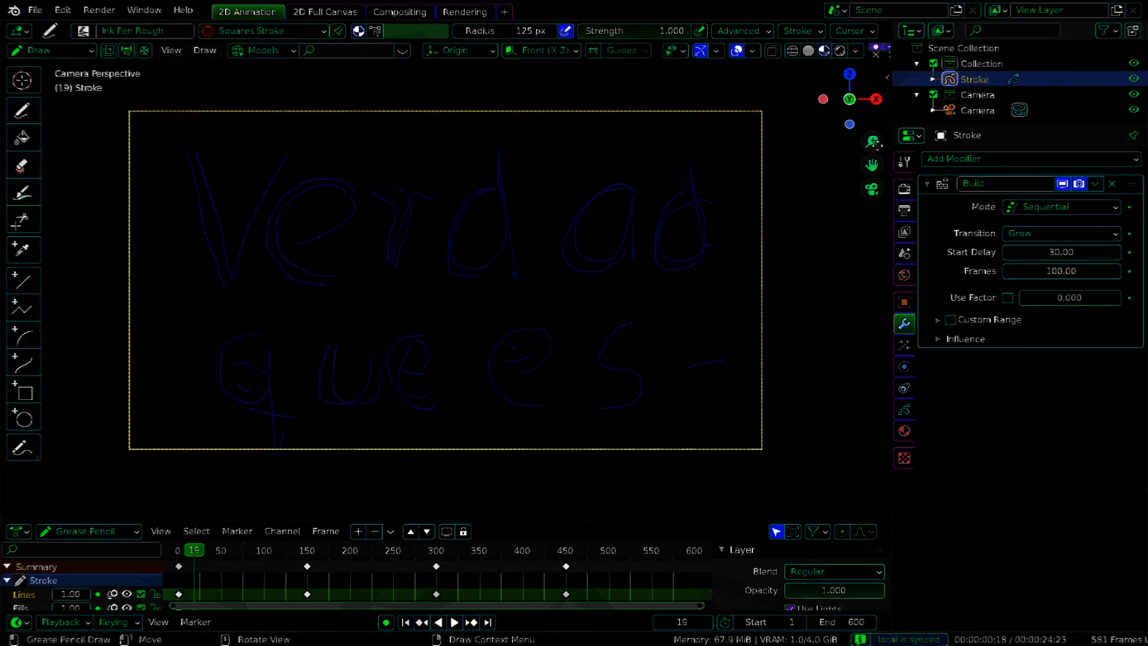
left_click(904, 195)
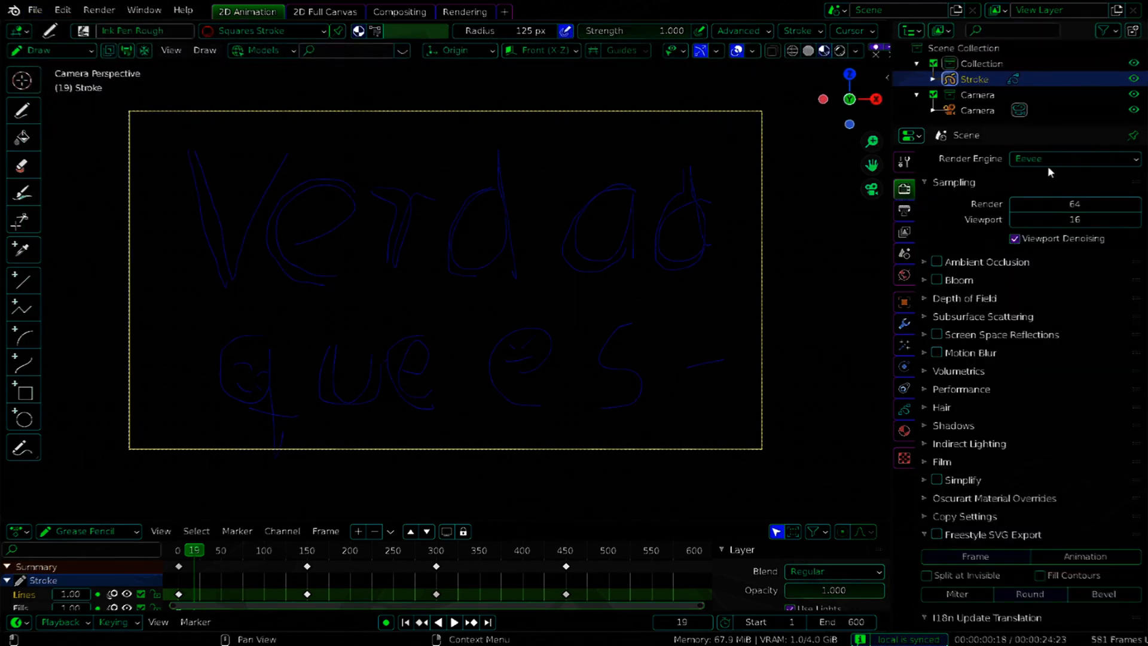
left_click(1075, 203)
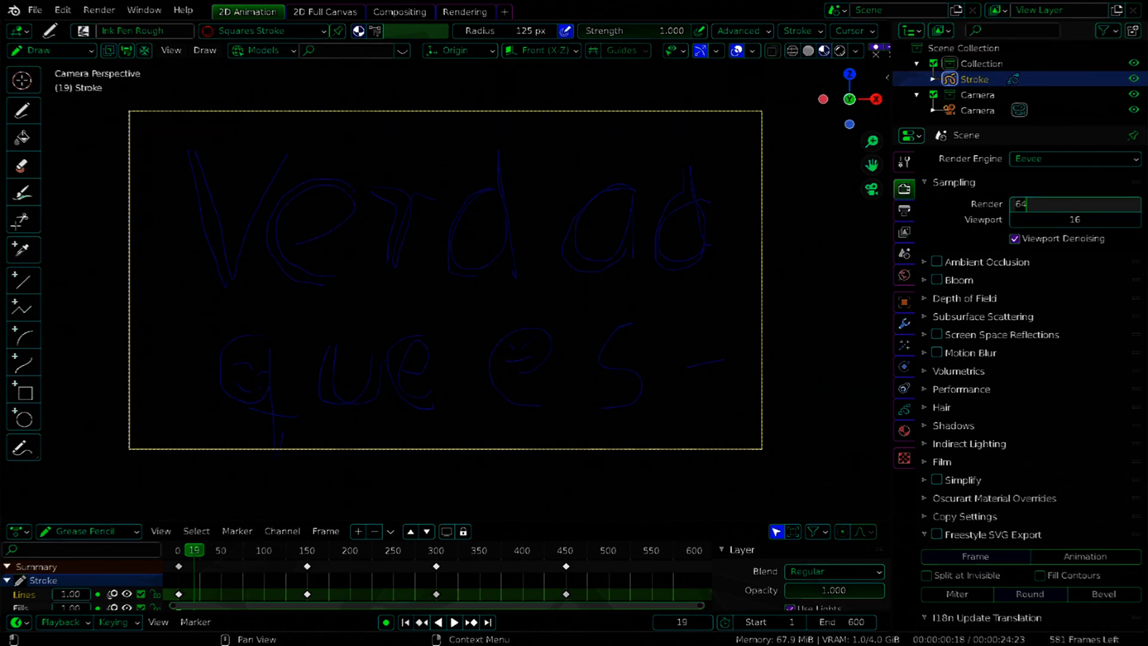
key("BackSpace")
key("BackSpace")
type("1")
key("Return")
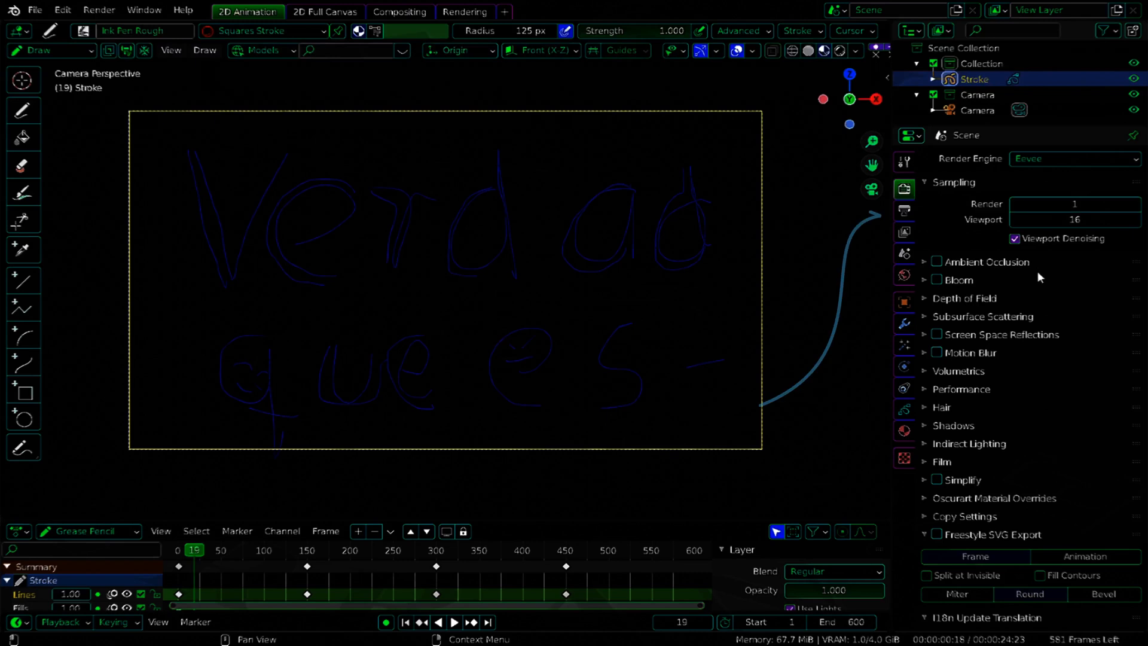
Set the output resolution percentage to 200%
left_click(905, 212)
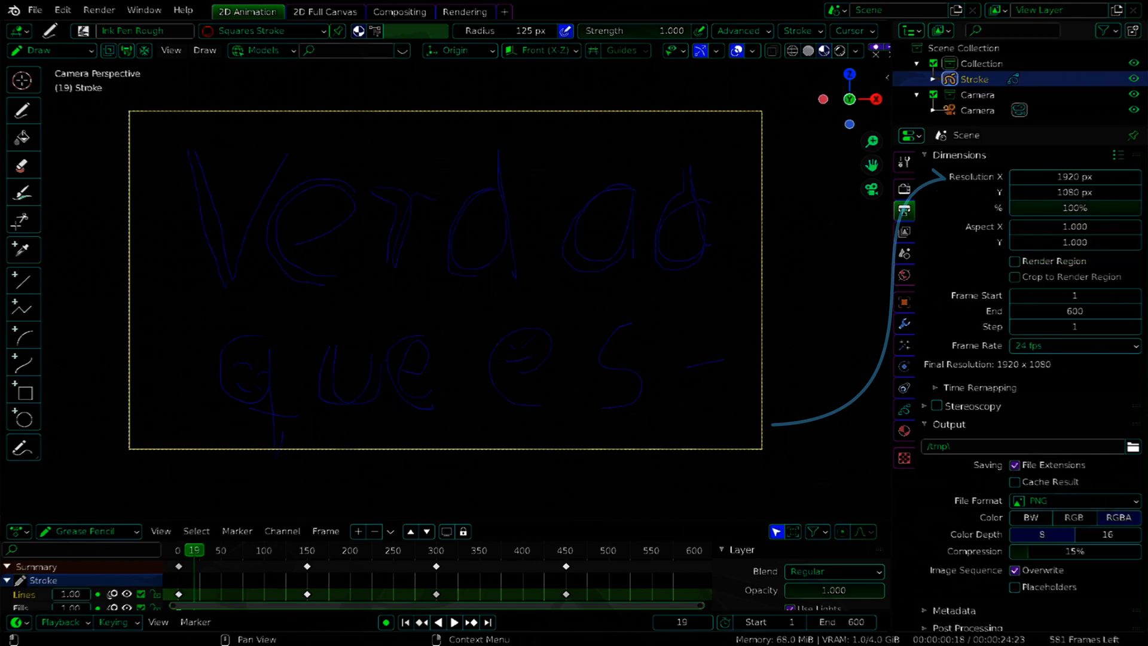
double_click(1068, 209)
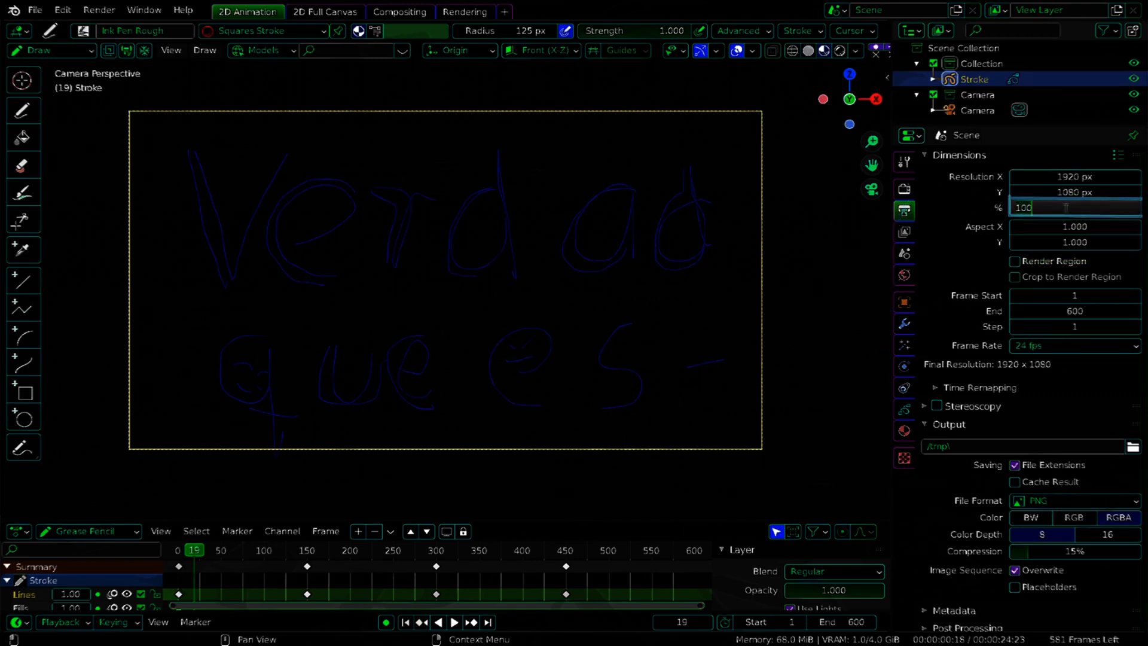
type("2")
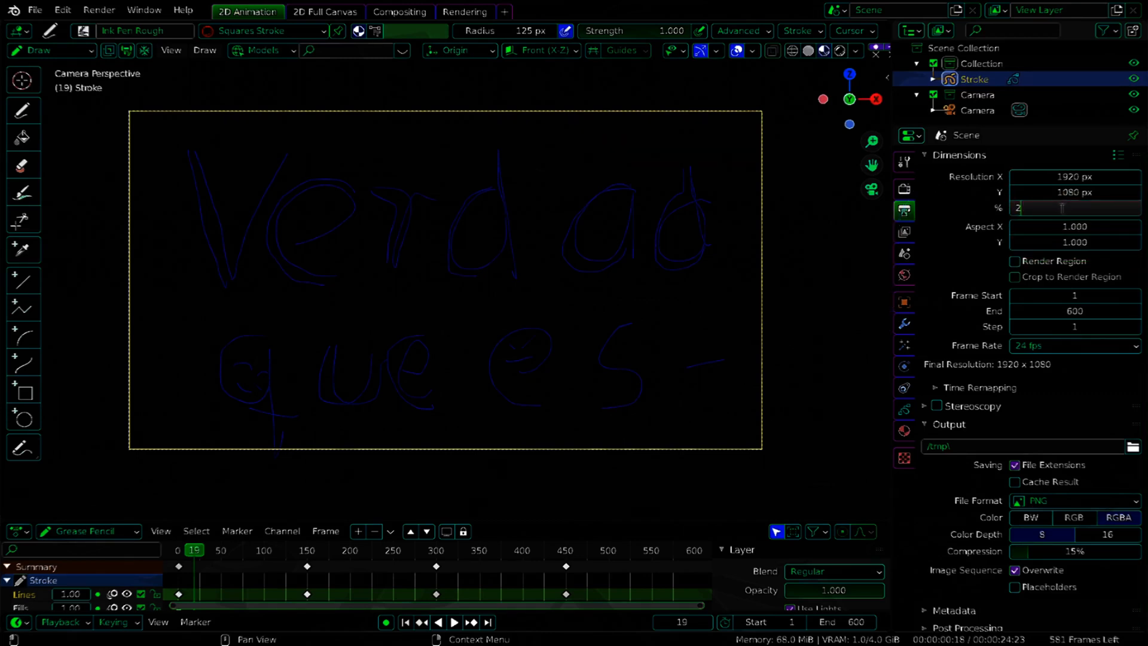
type("00")
key("Return")
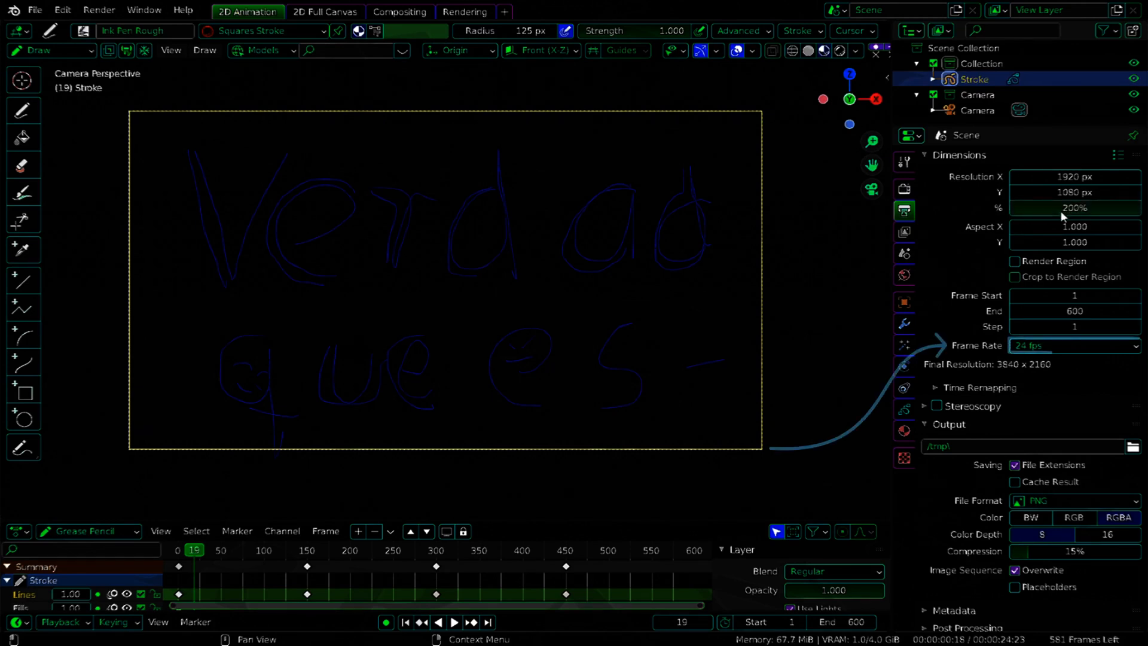
Set the output frame rate to 30 fps
scroll(943, 251, "down", 1)
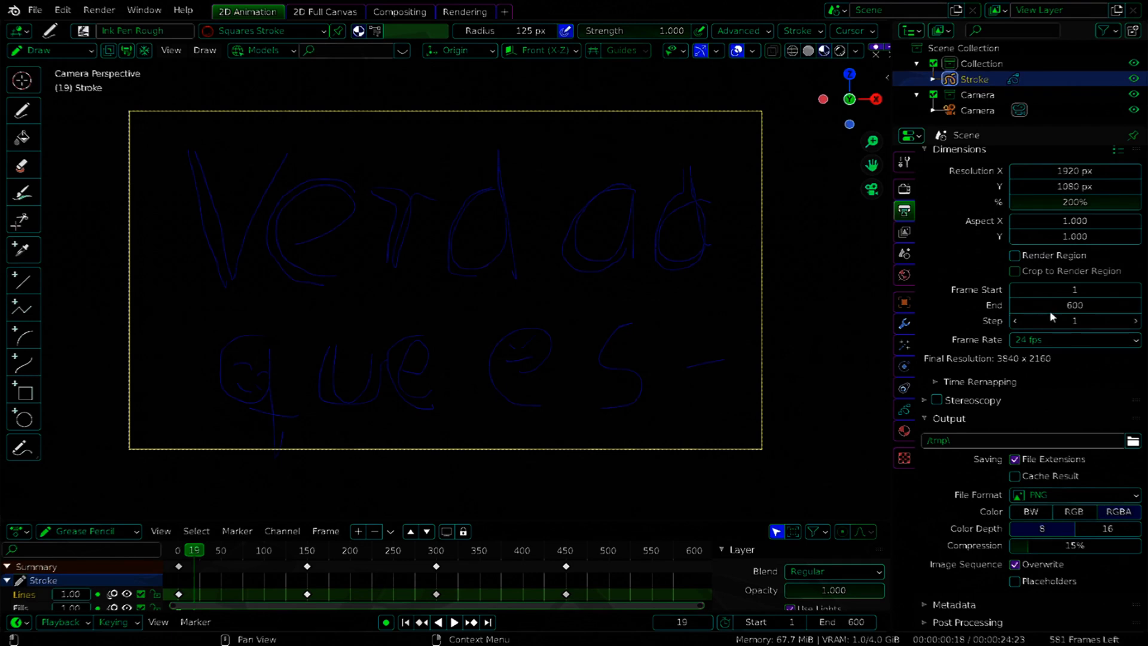
left_click(1042, 339)
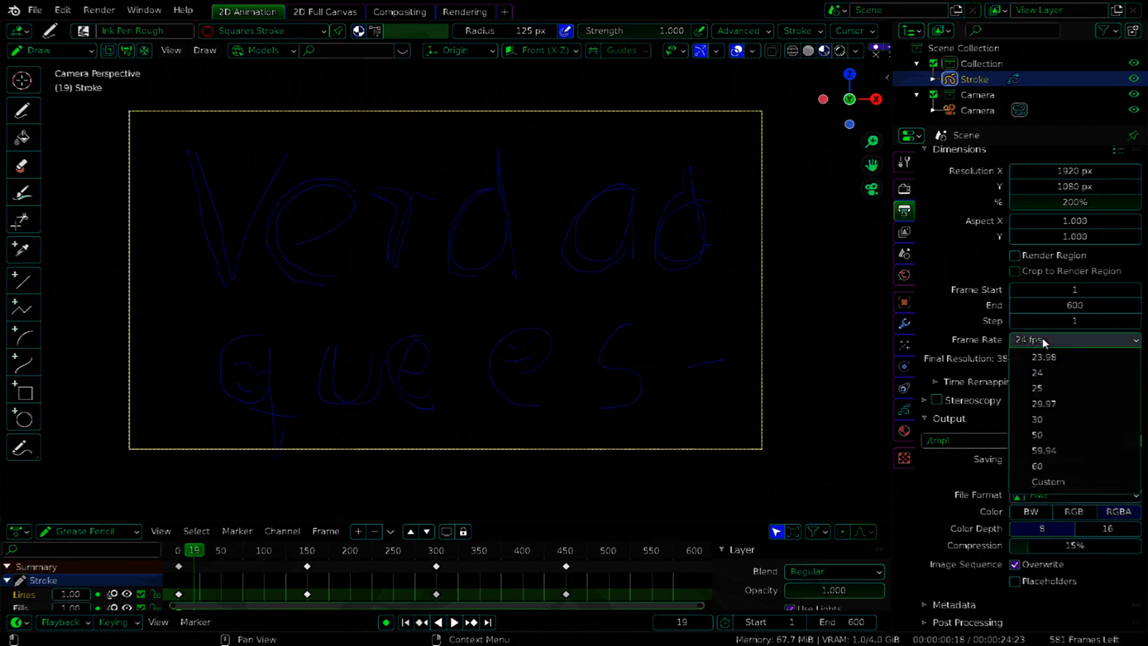
left_click(1051, 418)
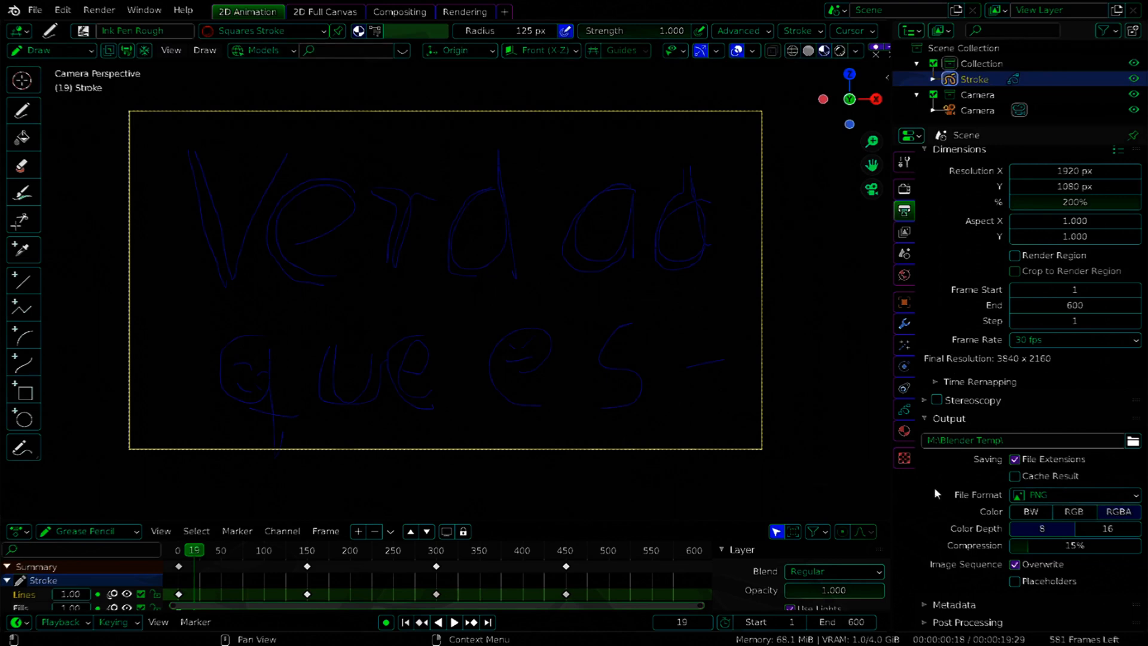
Set the output file format to FFmpeg video and its encoding container to MPEG-4
left_click(1052, 495)
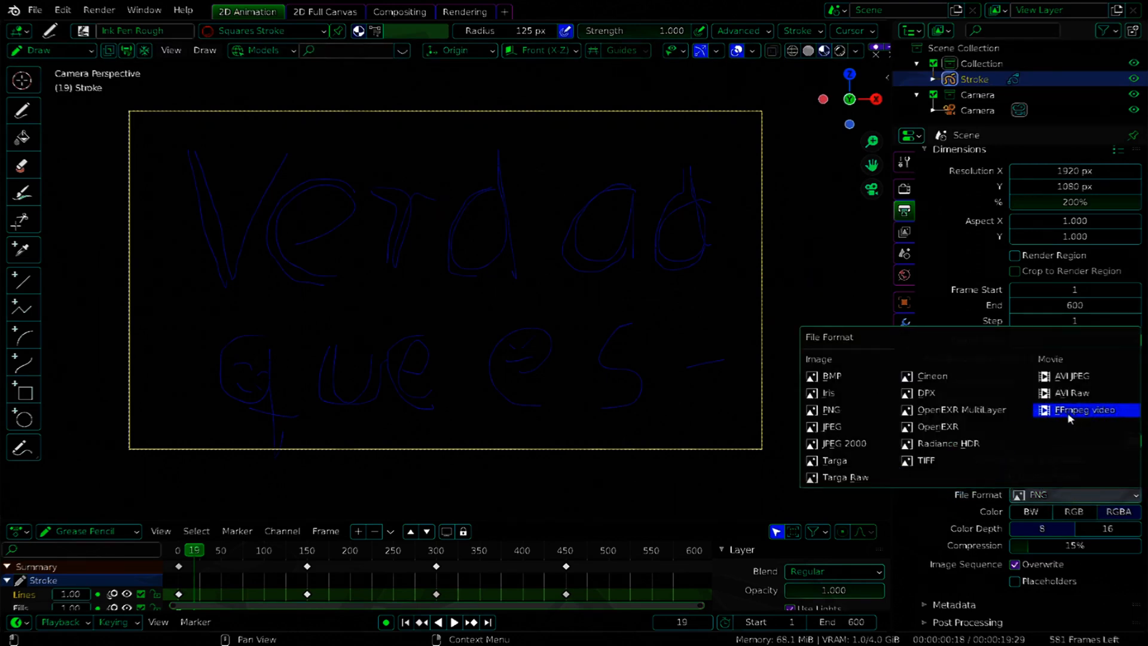
left_click(1091, 409)
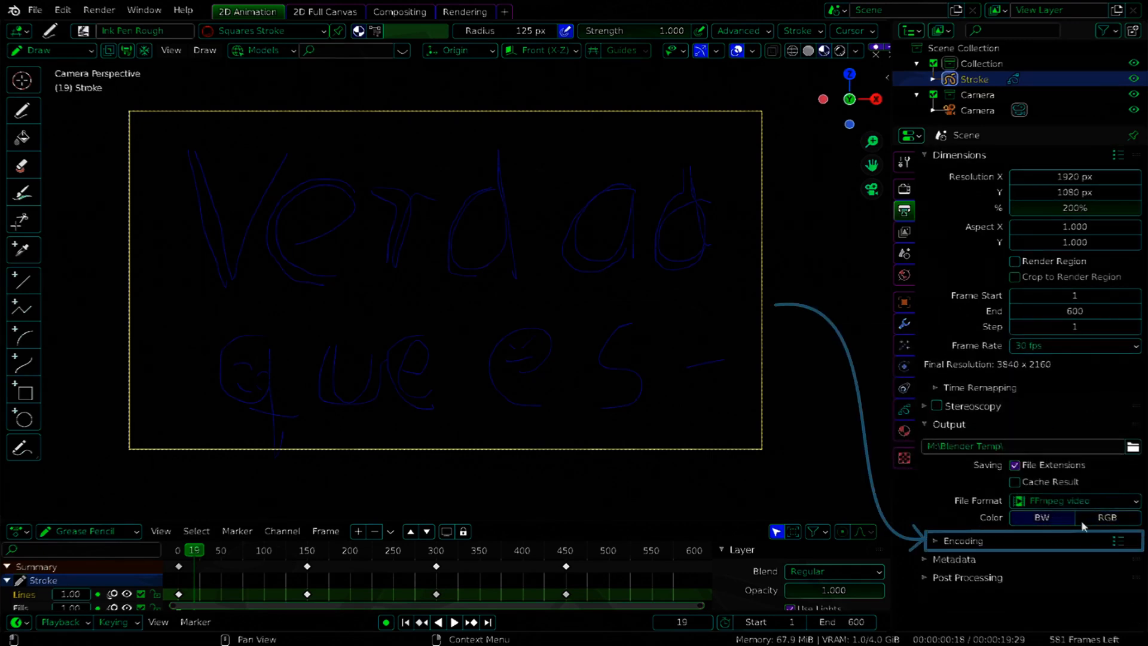
left_click(937, 538)
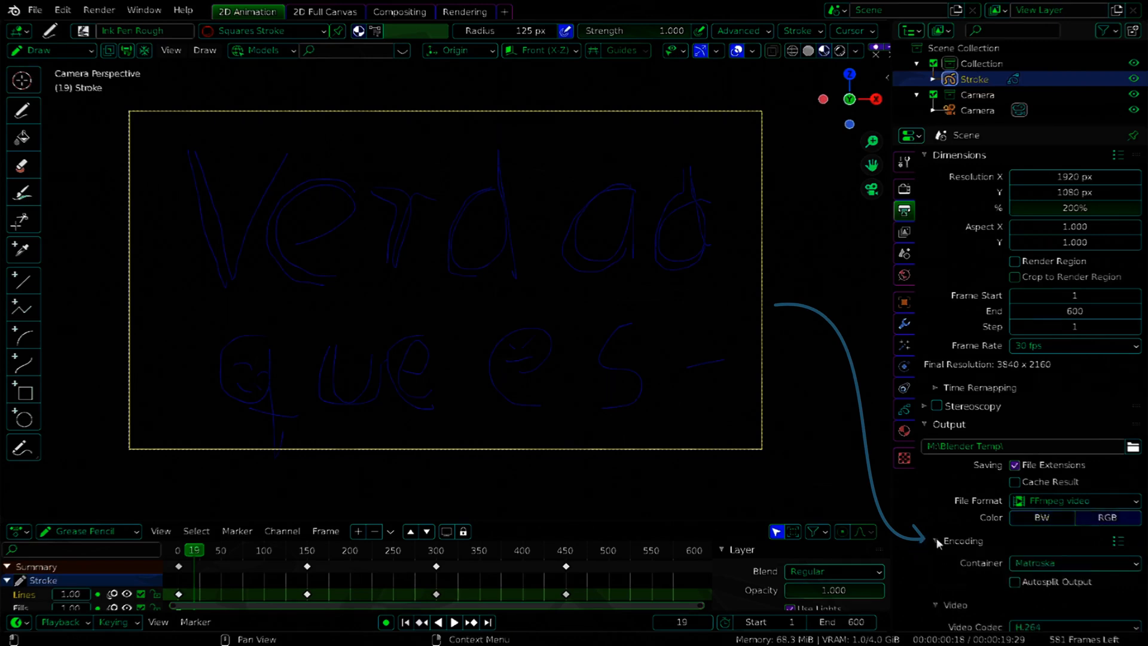
scroll(954, 511, "down", 4)
scroll(960, 484, "down", 2)
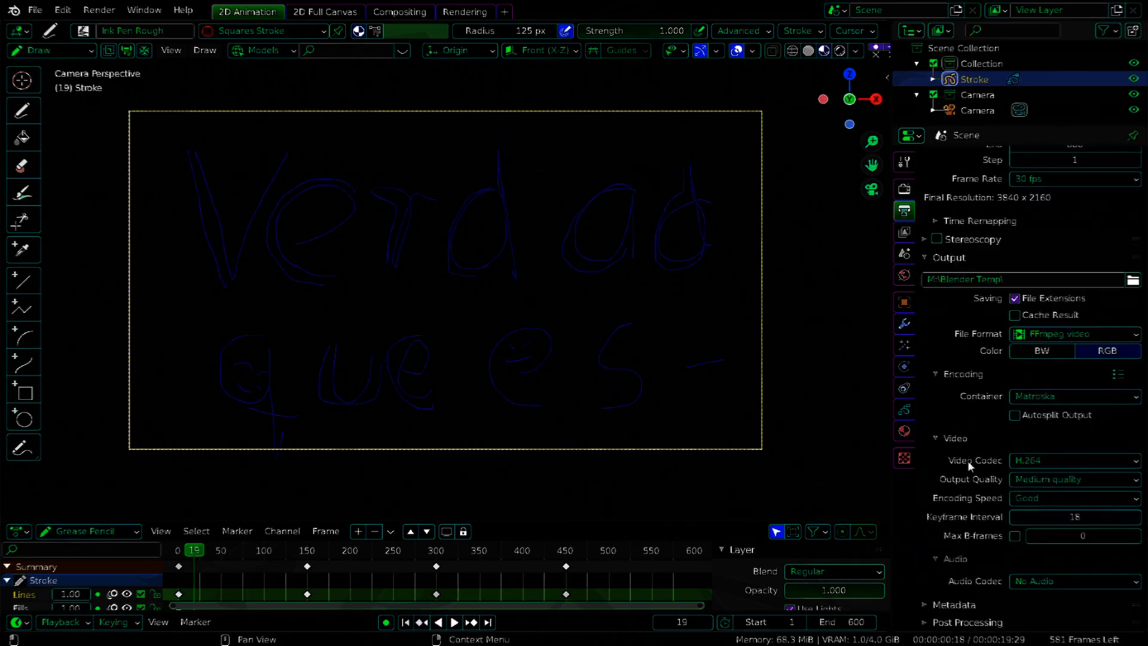
left_click(1121, 396)
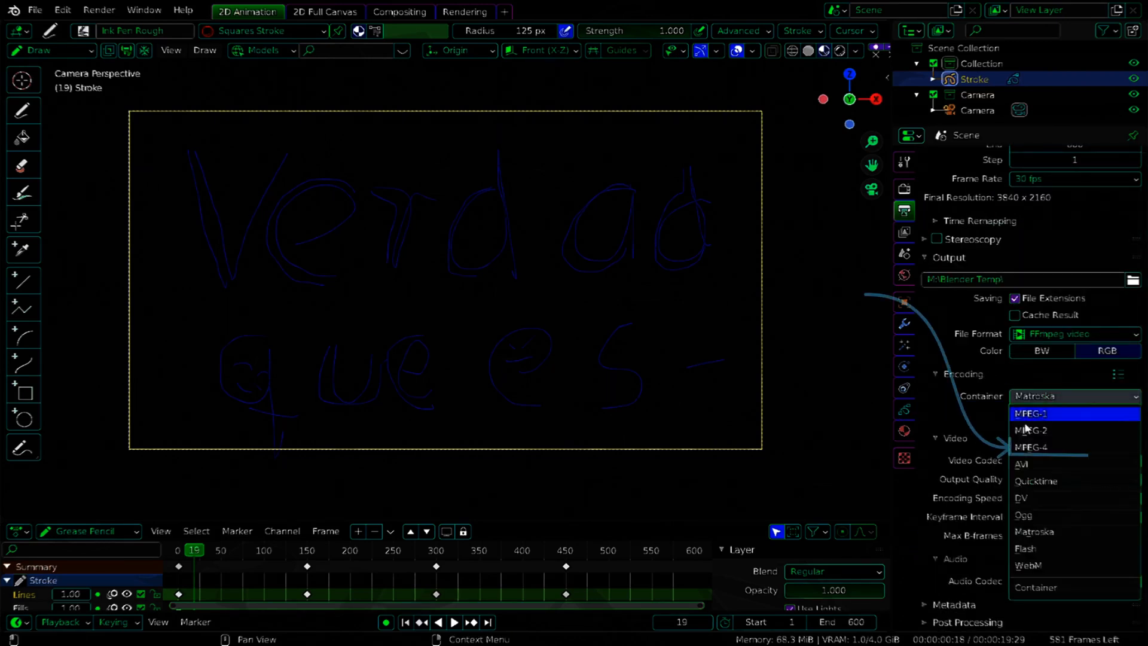
left_click(1074, 448)
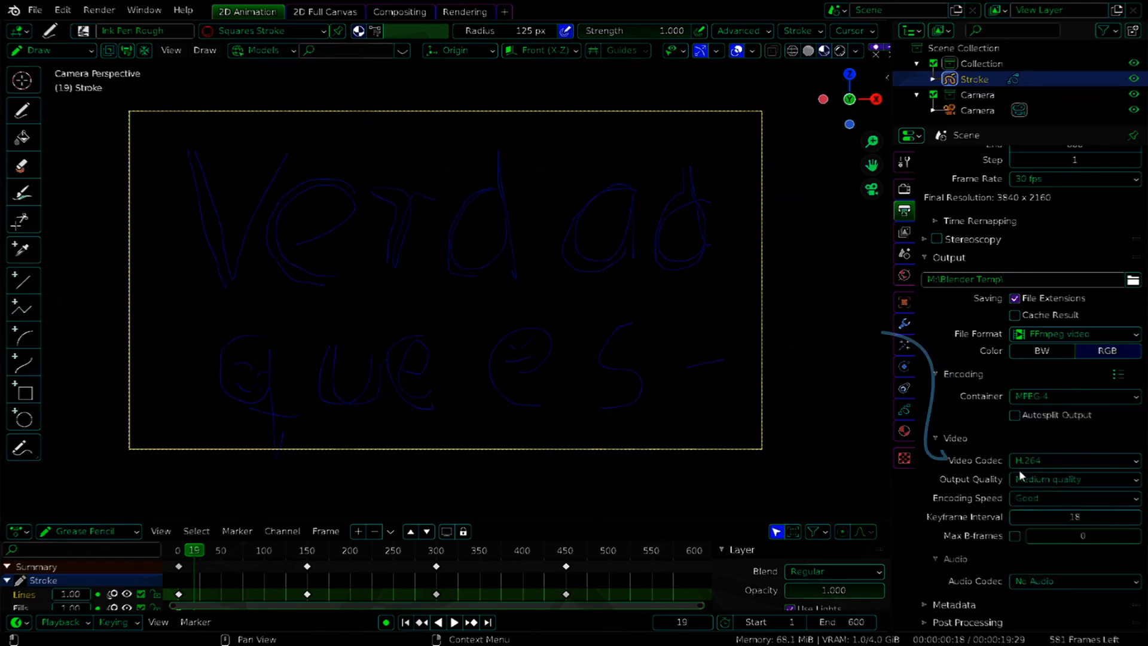
Encode the video with the H.264 codec at Constant Bitrate output quality, with the audio codec set to No Audio
left_click(1077, 459)
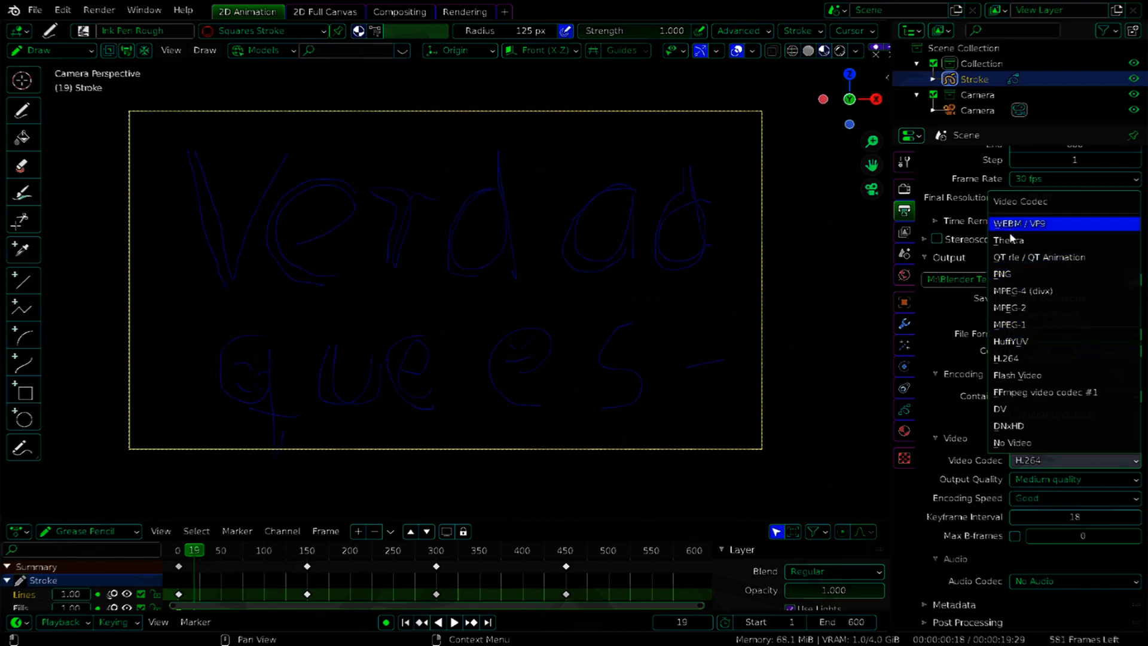
left_click(1004, 361)
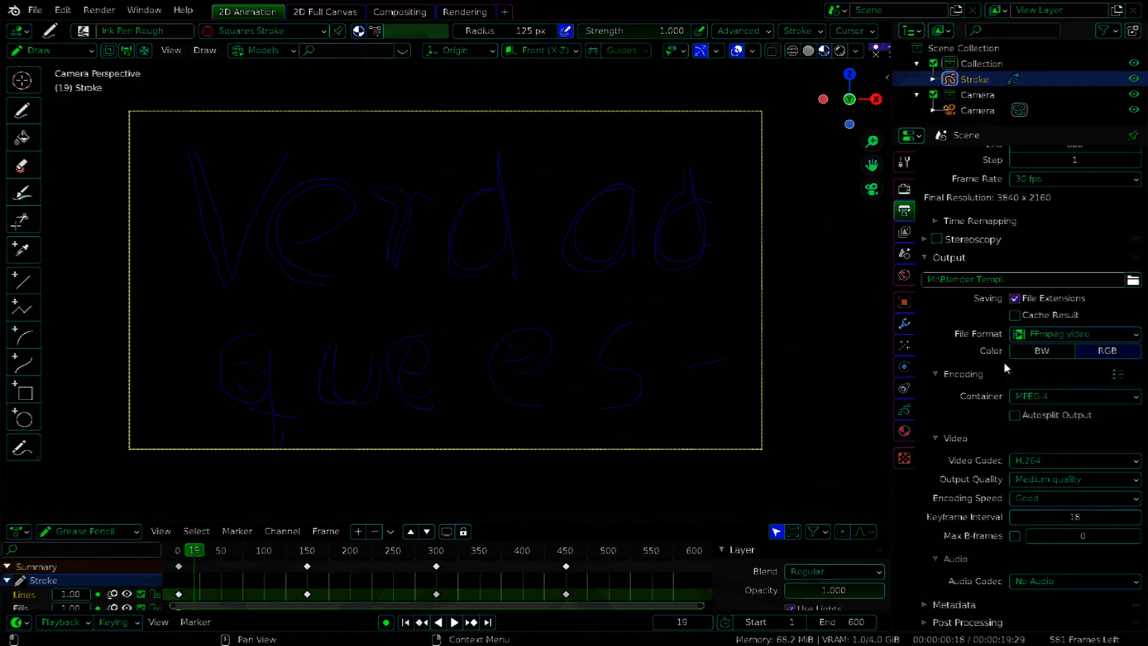
left_click(1072, 479)
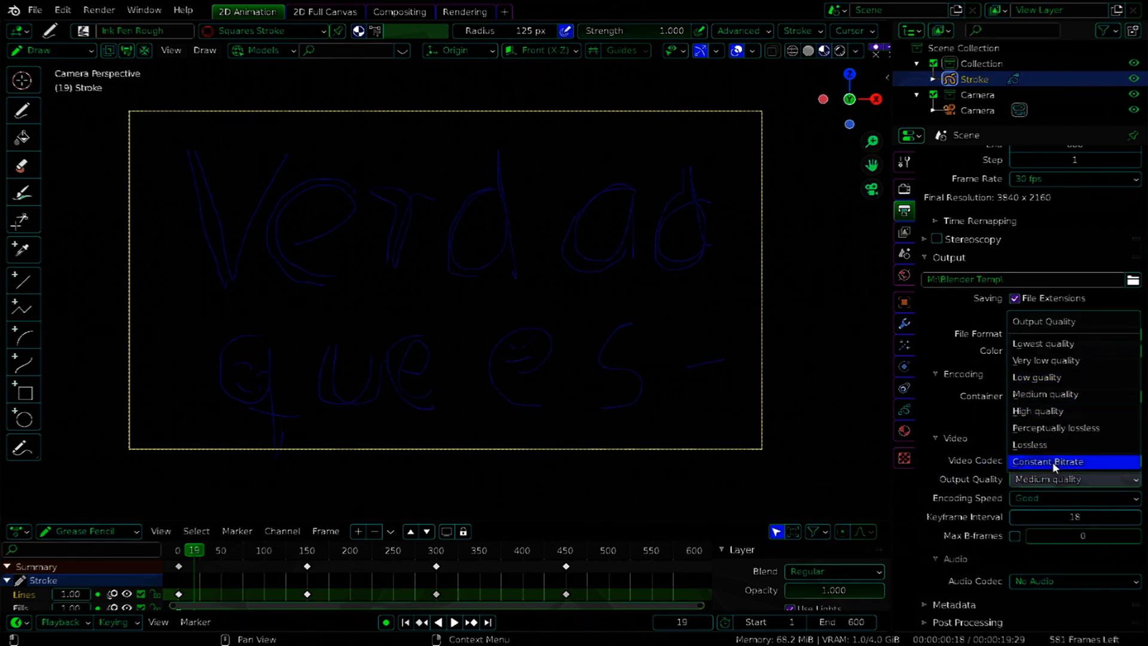
left_click(1052, 462)
scroll(930, 526, "down", 5)
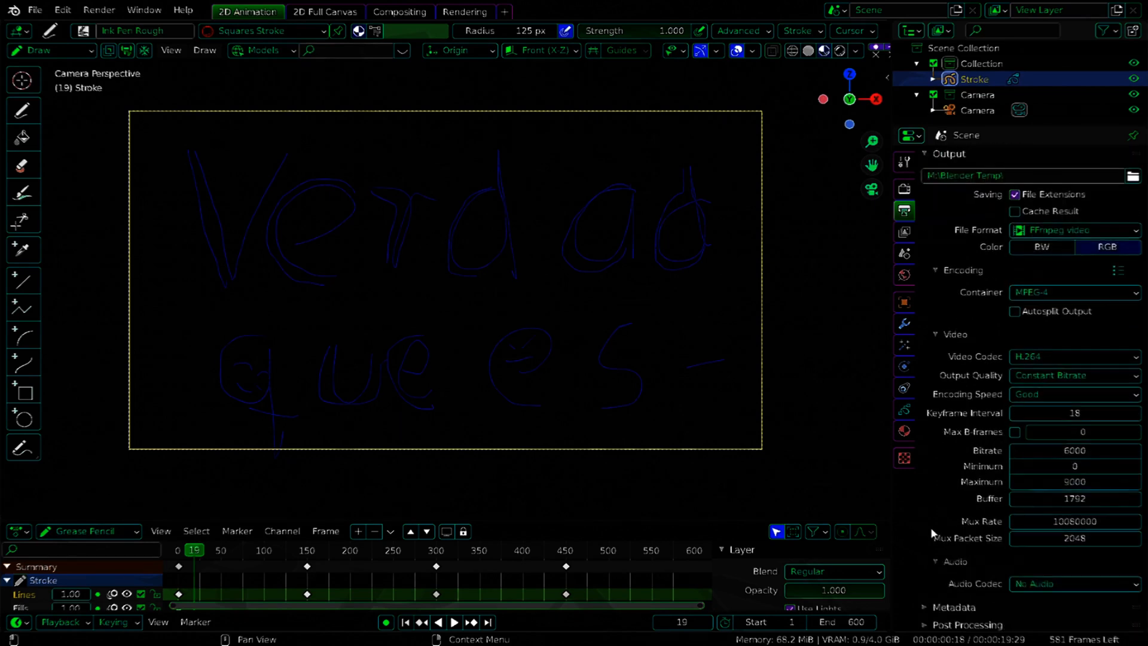
left_click(1041, 583)
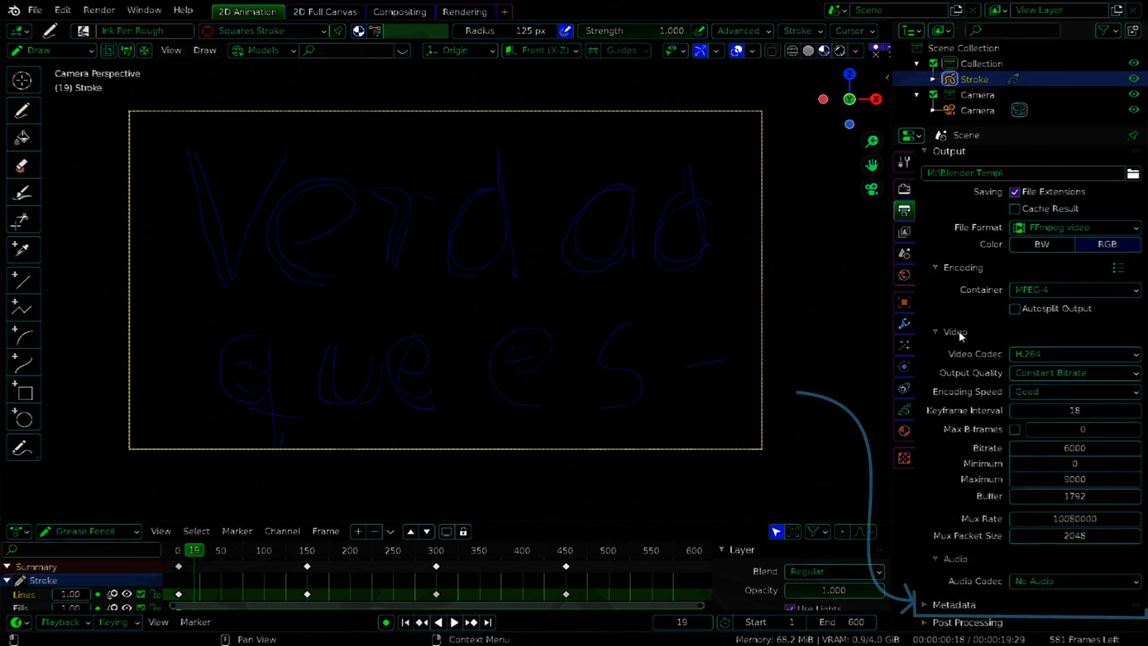
Save the project file with the new video encoding settings
scroll(945, 354, "up", 10)
left_click(34, 10)
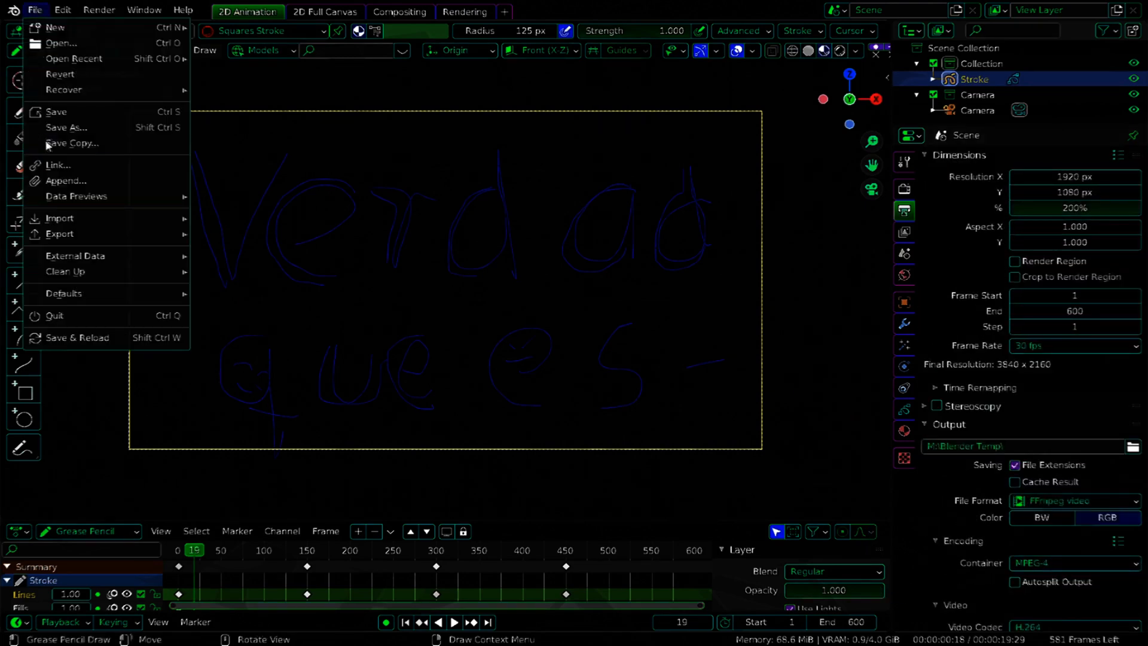
left_click(60, 115)
Exclude all metadata fields from Date to Filename from the output, and save the project again
scroll(922, 514, "down", 10)
left_click(953, 603)
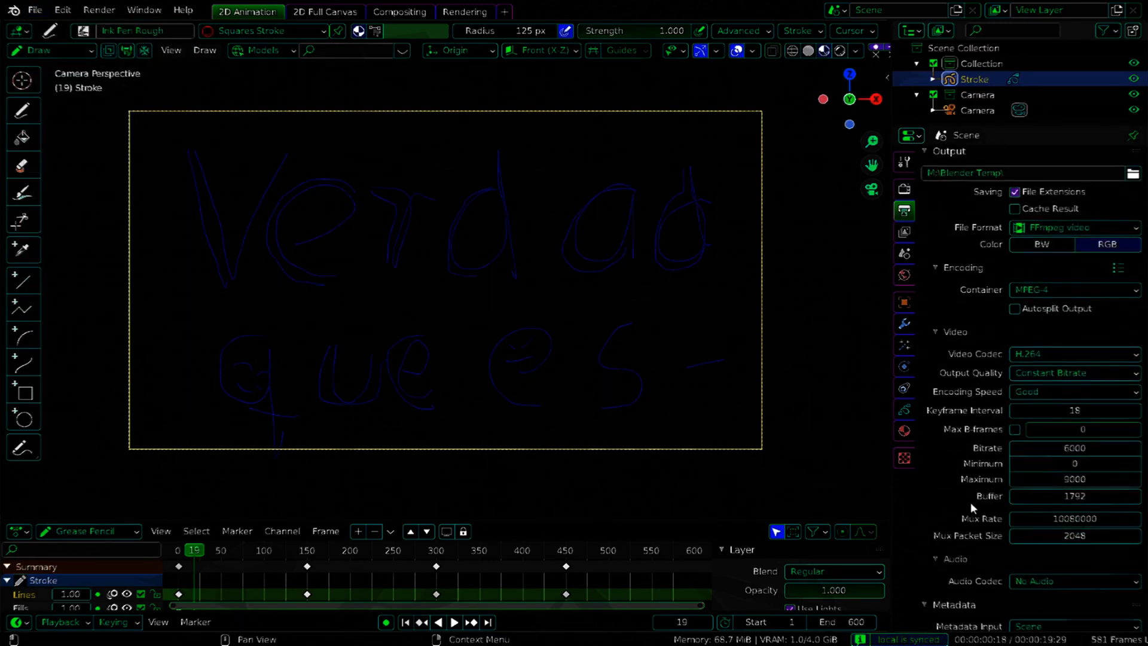
scroll(1040, 505, "down", 10)
left_click_drag(1014, 388, 1018, 573)
left_click(1015, 571)
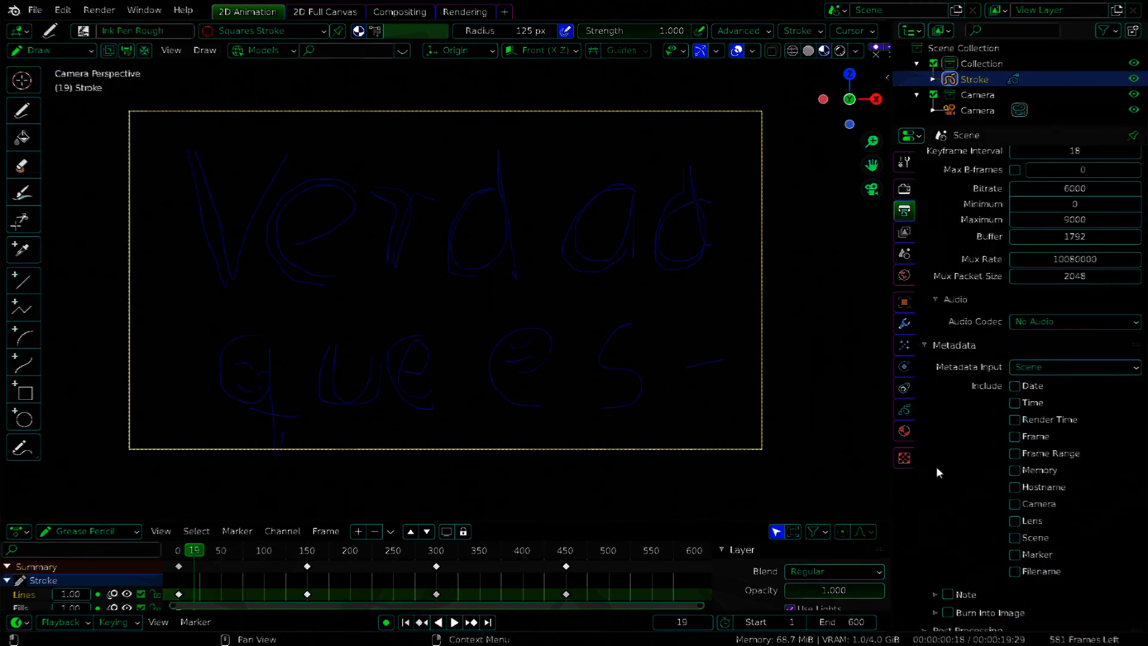
key("ctrl+s")
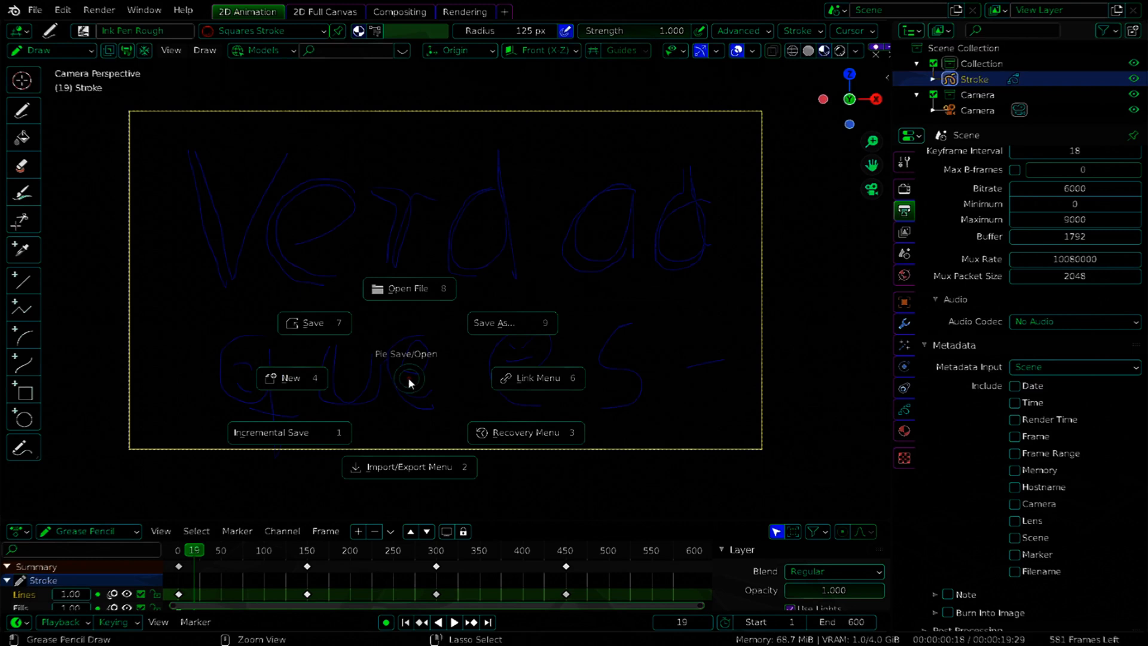
left_click(325, 333)
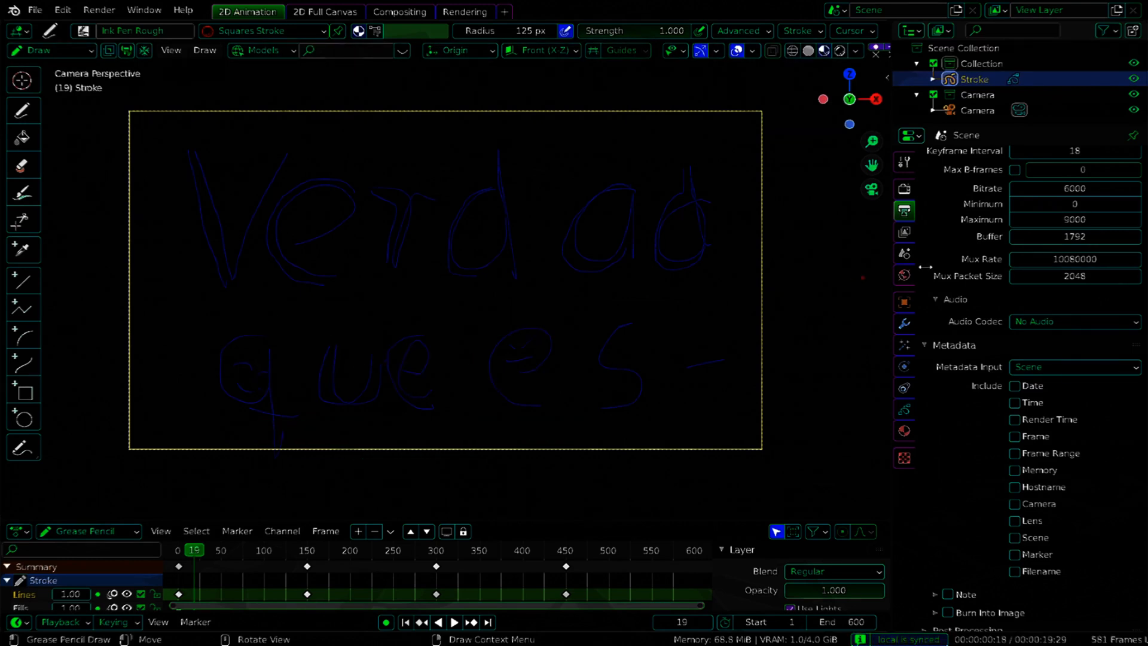
Switch to the Rendering workspace and render the full animation
scroll(943, 251, "up", 5)
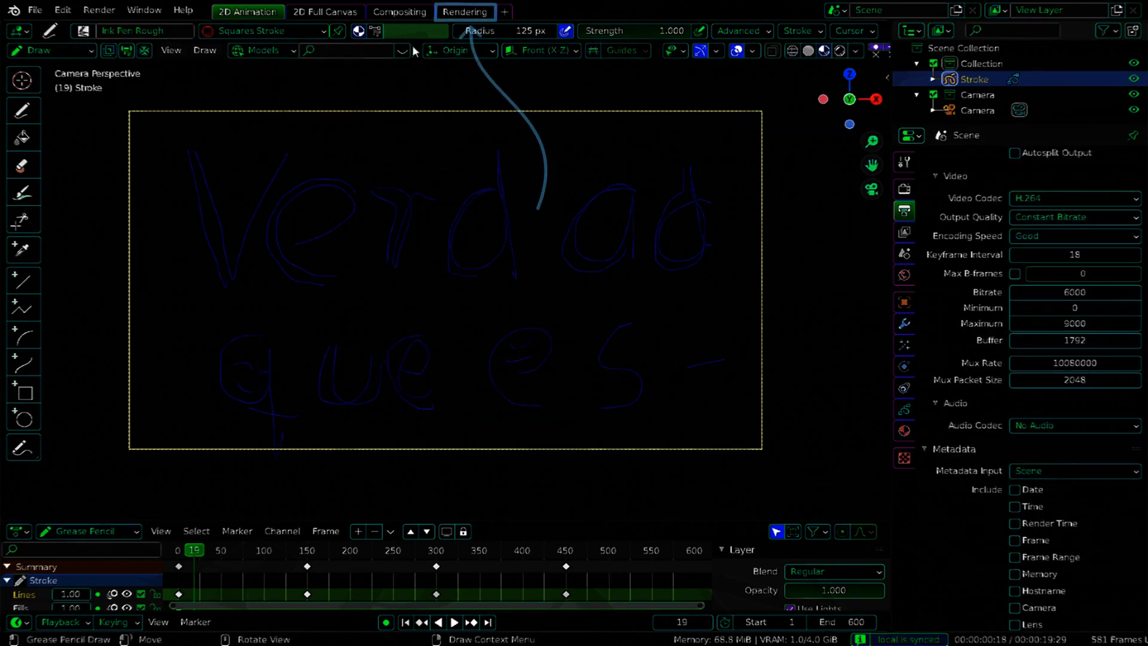
left_click(462, 18)
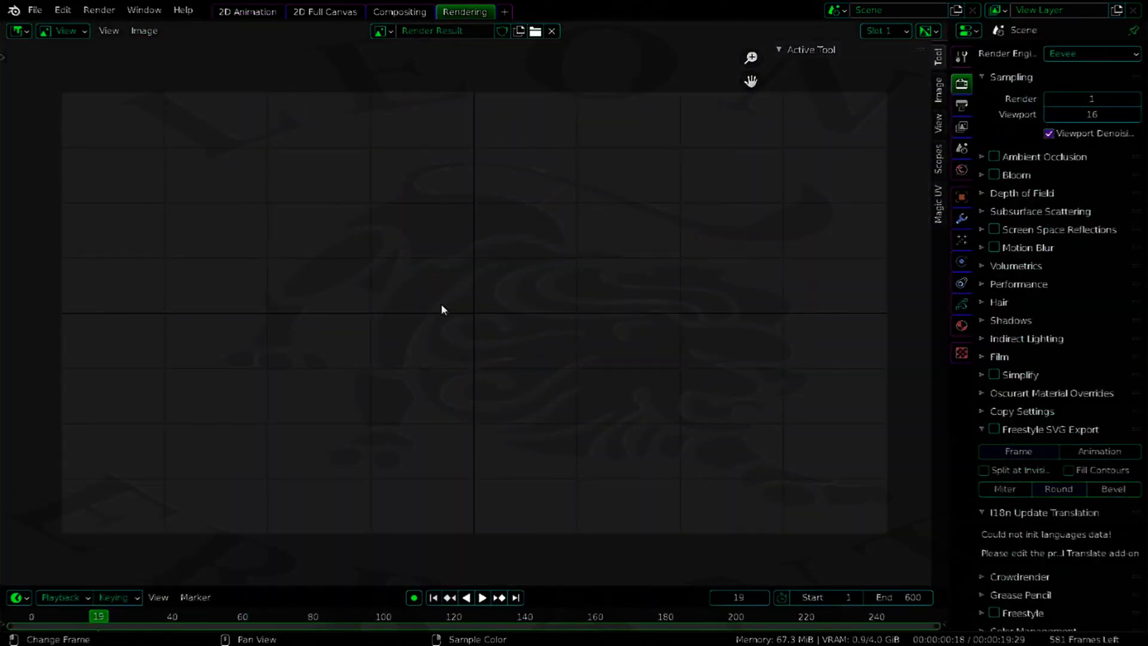
left_click(96, 9)
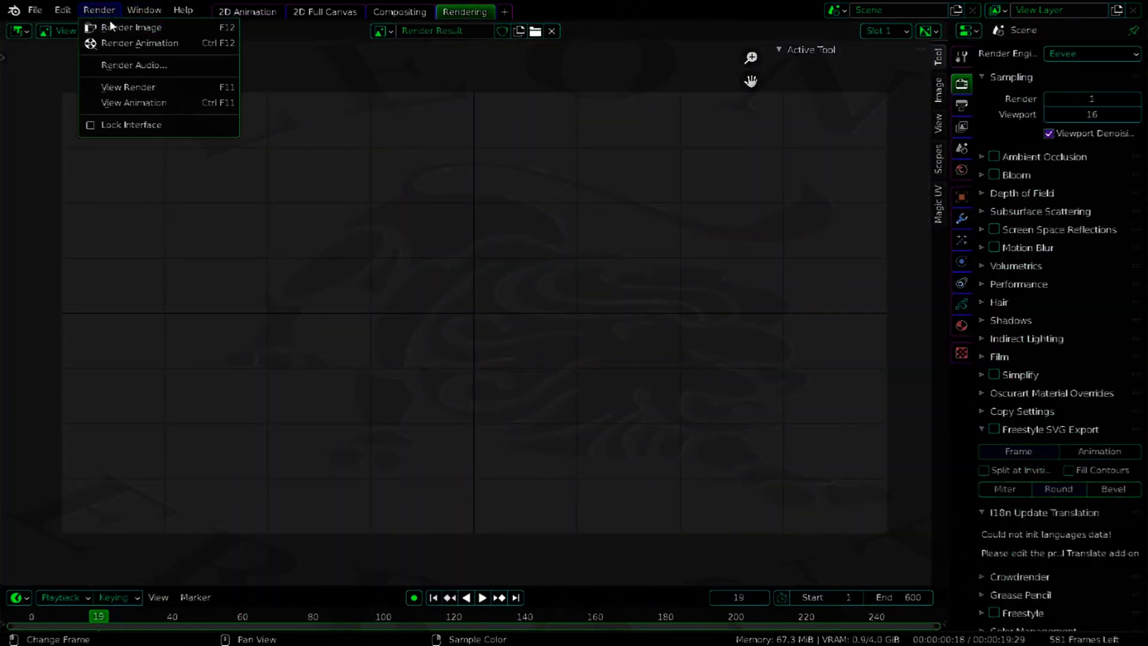
left_click(137, 40)
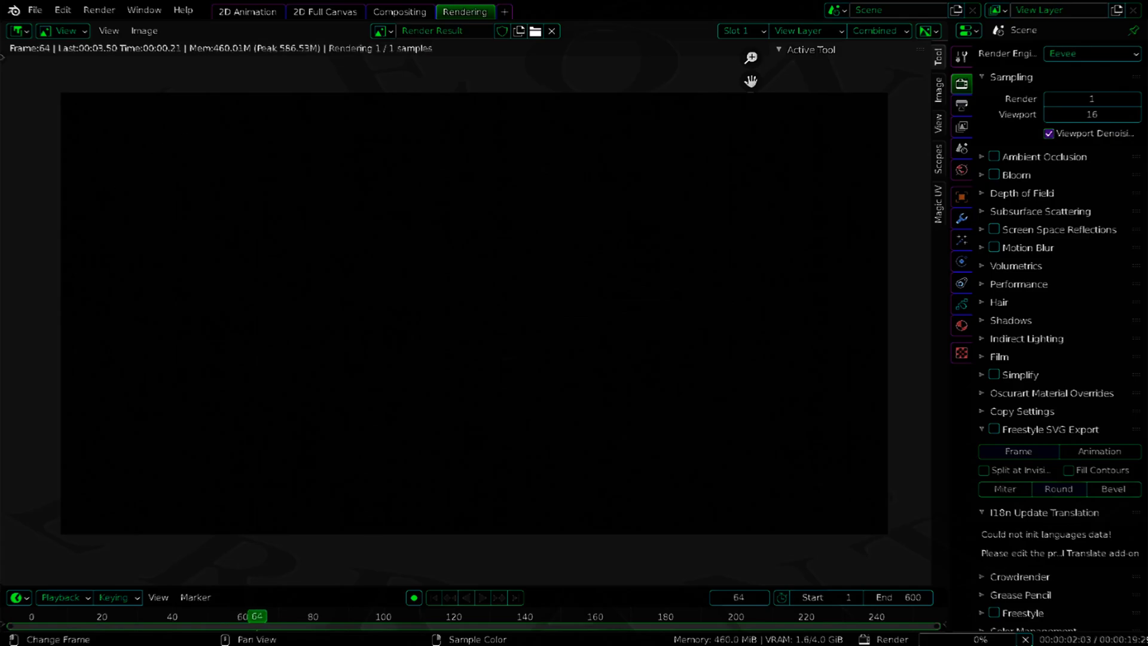
left_click(982, 359)
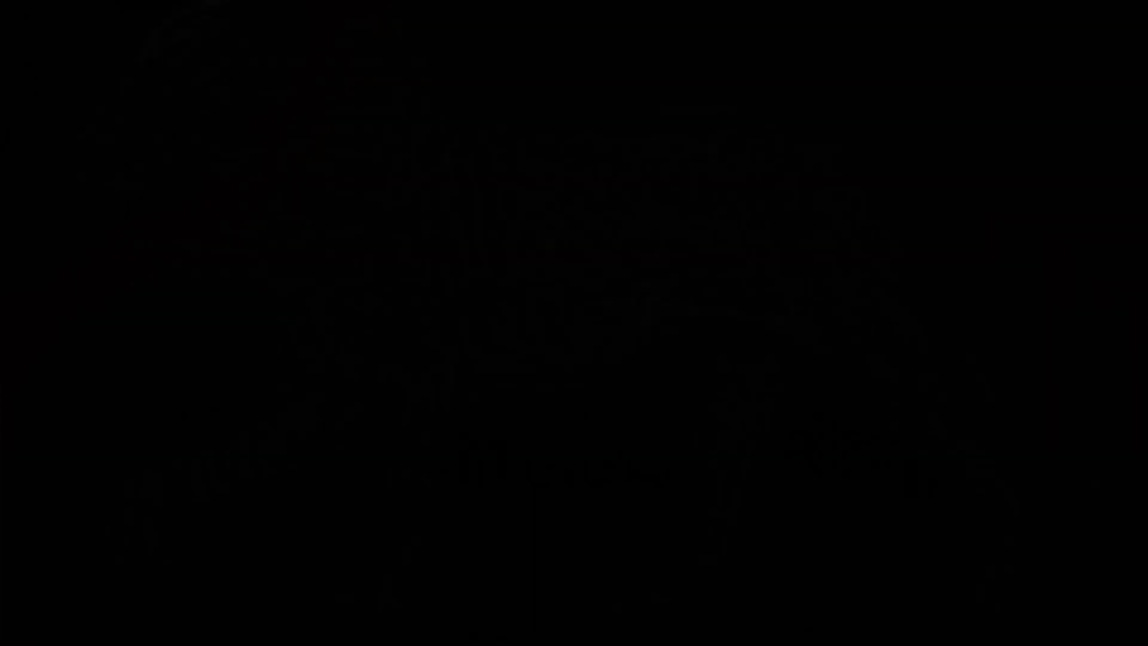